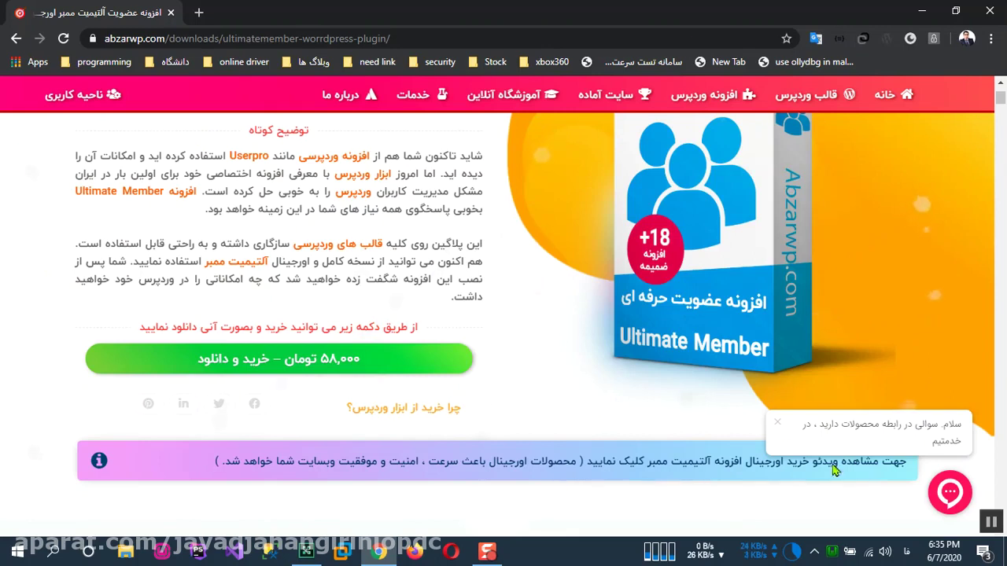
Switch to File Explorer and open the inner Ultimate Member folder under E:\wordpress\Ultimate Member
{"action": "scroll", "coordinate": [618, 301], "scroll_direction": "up", "scroll_amount": 2}
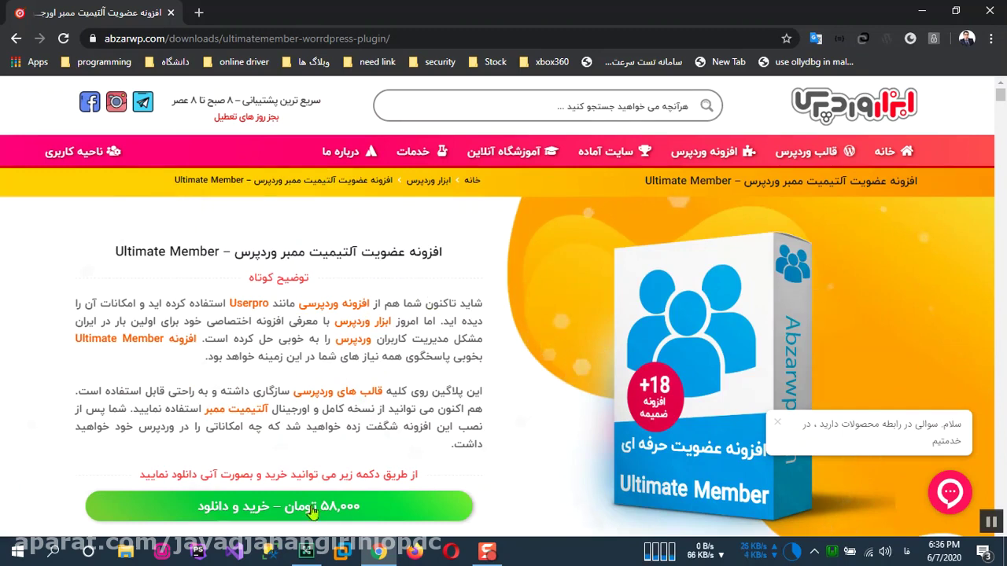
{"action": "left_click", "coordinate": [125, 554]}
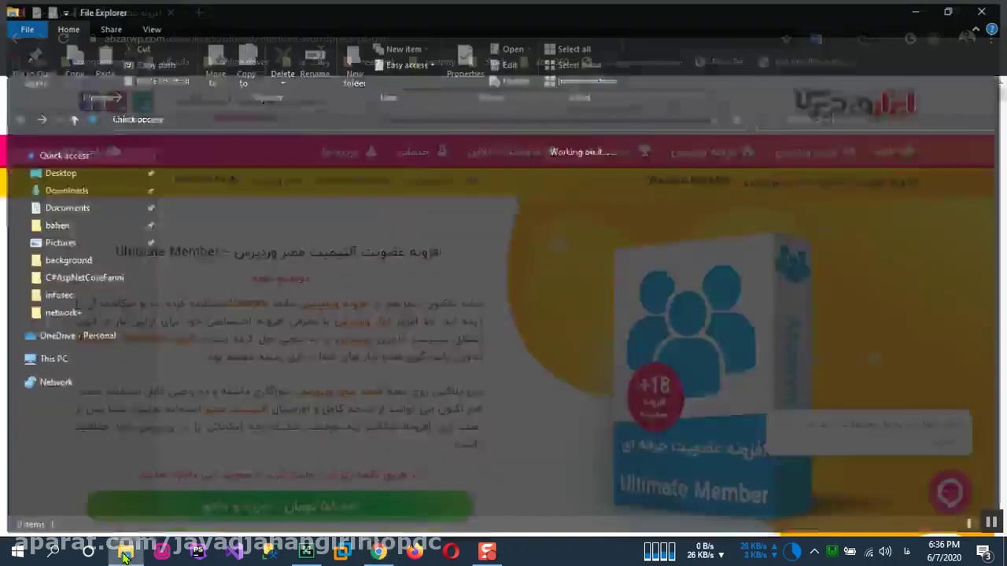
{"action": "scroll", "coordinate": [79, 411], "scroll_direction": "down", "scroll_amount": 1}
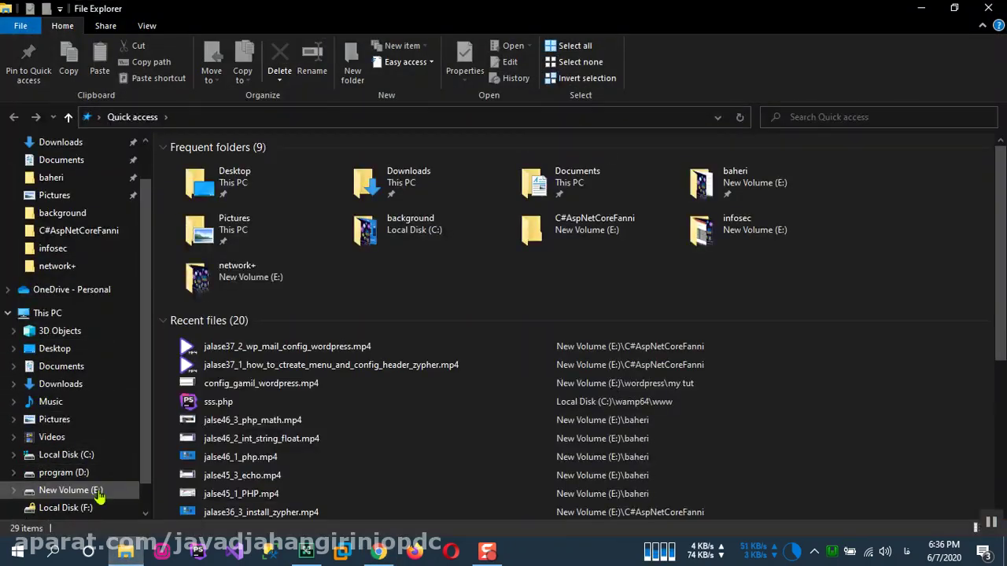
{"action": "left_click", "coordinate": [96, 491]}
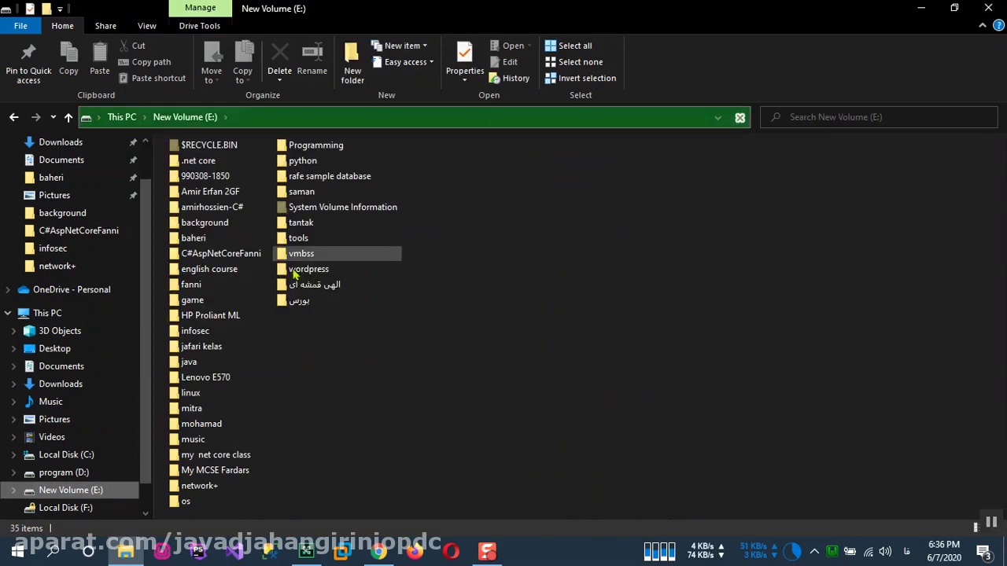
{"action": "double_click", "coordinate": [324, 276]}
{"action": "left_click", "coordinate": [275, 292]}
{"action": "key", "text": "alt+shift"}
{"action": "key", "text": "u"}
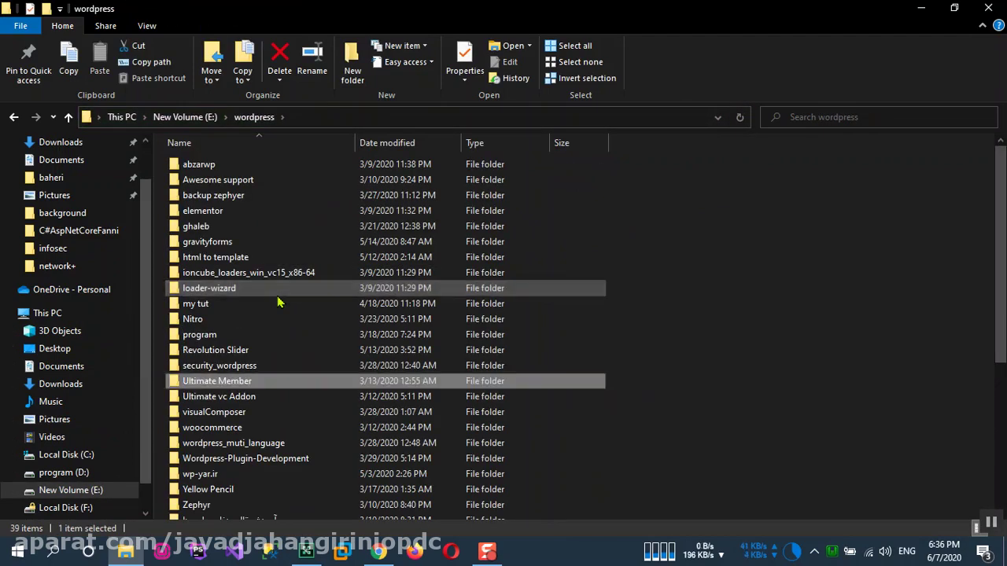
{"action": "double_click", "coordinate": [264, 383]}
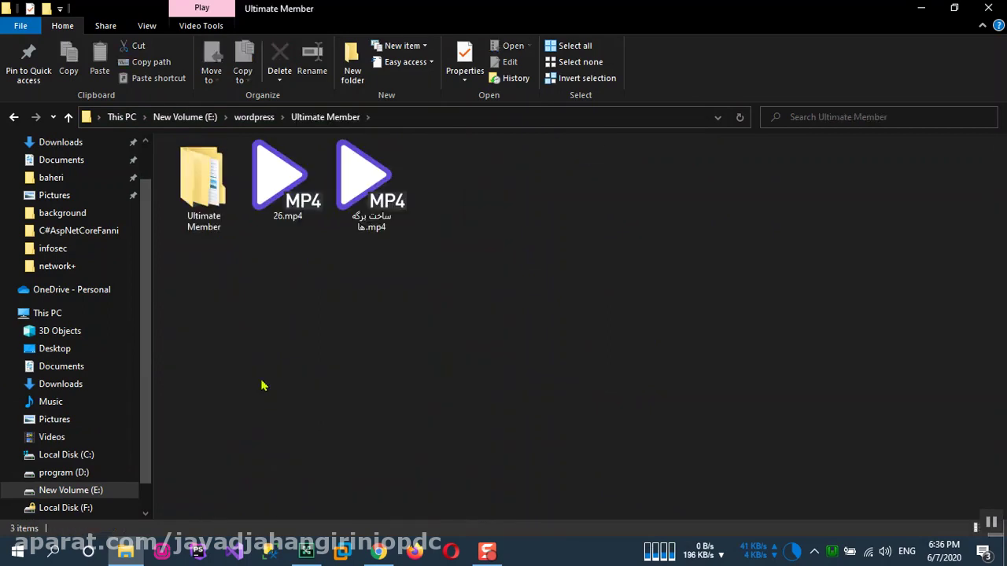
{"action": "double_click", "coordinate": [209, 223]}
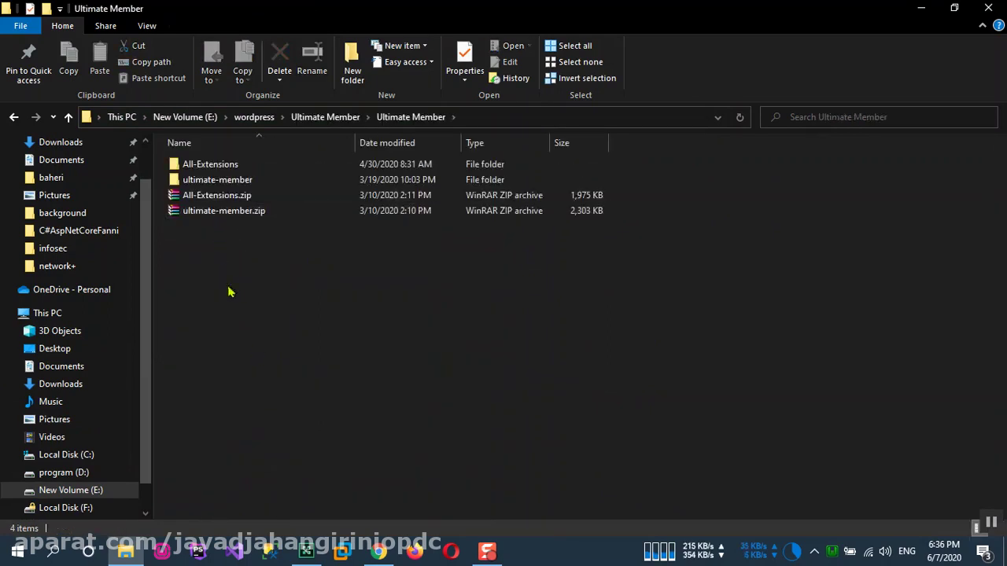
Inspect the contents of the ultimate-member folder, then return to the parent folder and look at the two ZIP archives
{"action": "double_click", "coordinate": [238, 184]}
{"action": "left_click", "coordinate": [240, 172]}
{"action": "double_click", "coordinate": [240, 172]}
{"action": "left_click", "coordinate": [496, 117]}
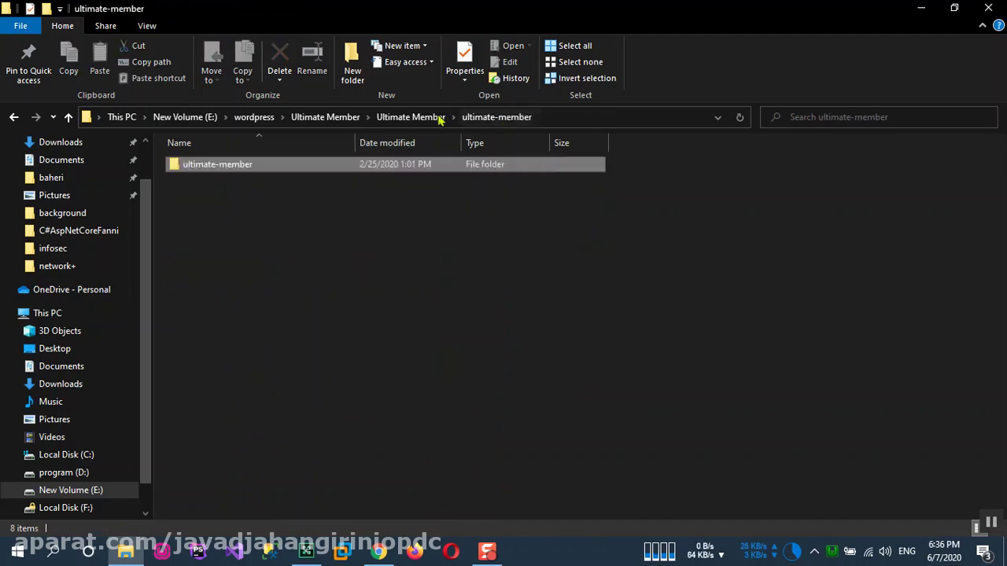
{"action": "left_click", "coordinate": [416, 118]}
{"action": "left_click", "coordinate": [240, 212]}
{"action": "left_click", "coordinate": [211, 197]}
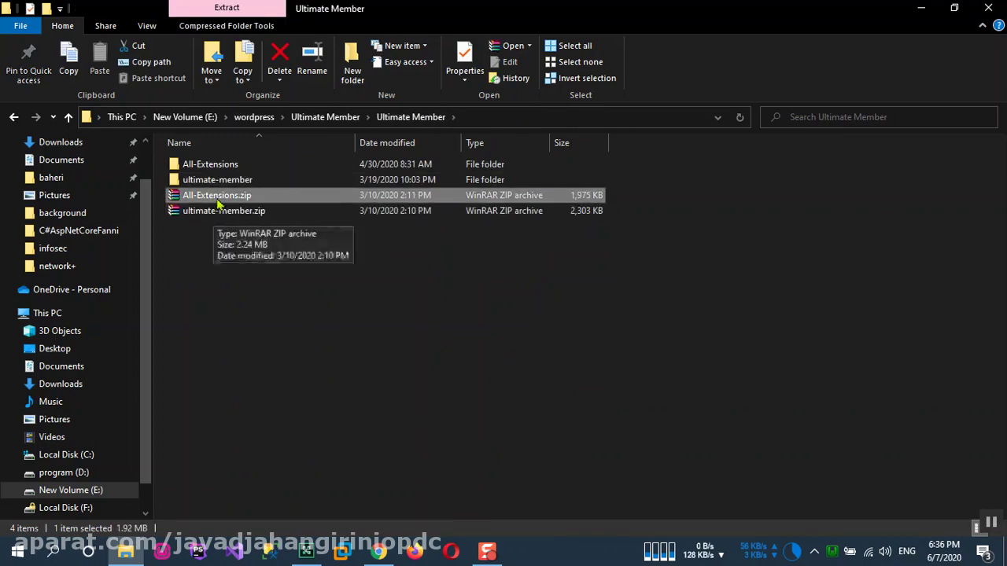
Open the nested All-Extensions folder and review the list of Ultimate Member extension archives
{"action": "double_click", "coordinate": [215, 166]}
{"action": "left_click", "coordinate": [232, 171]}
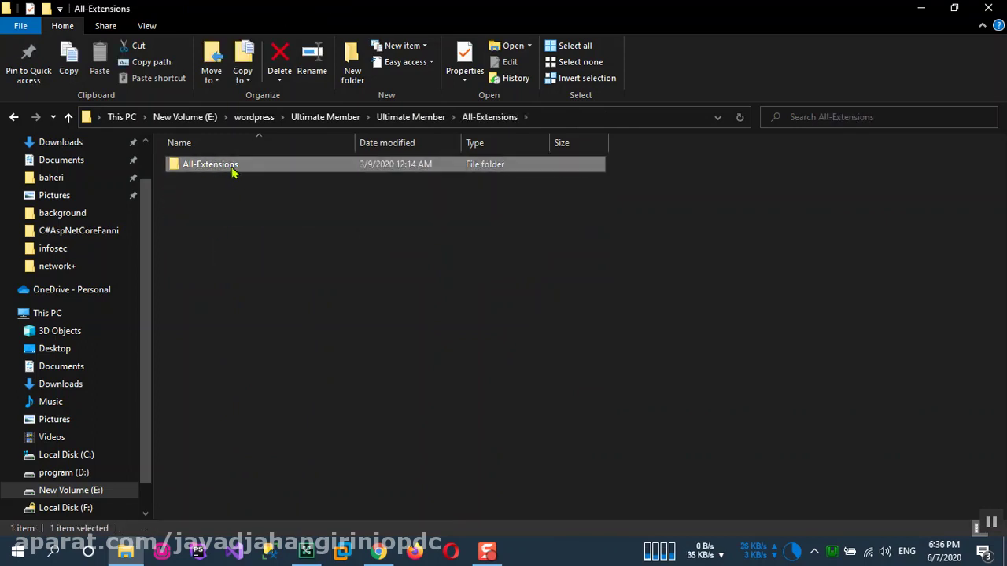
{"action": "double_click", "coordinate": [239, 173]}
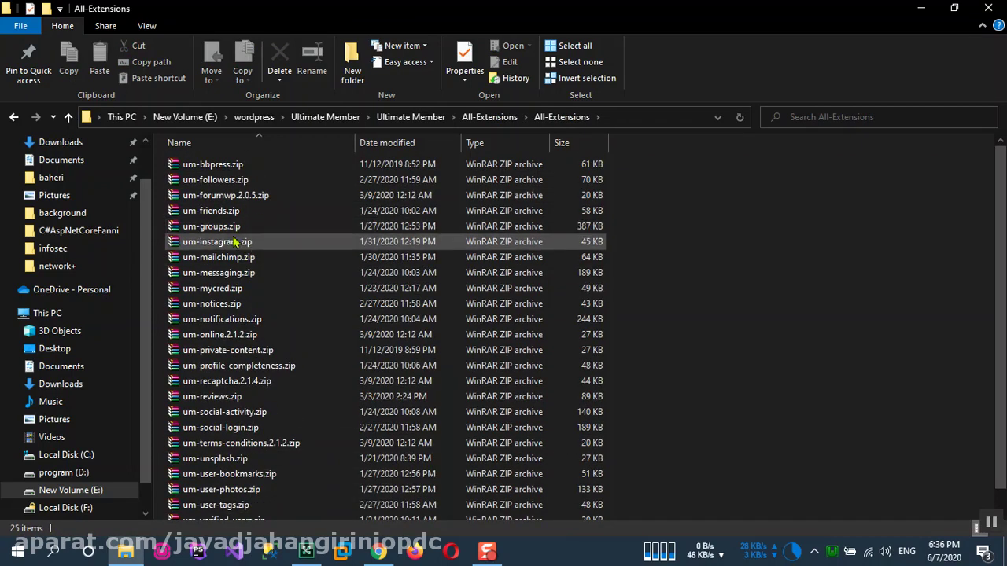
{"action": "left_click", "coordinate": [230, 169]}
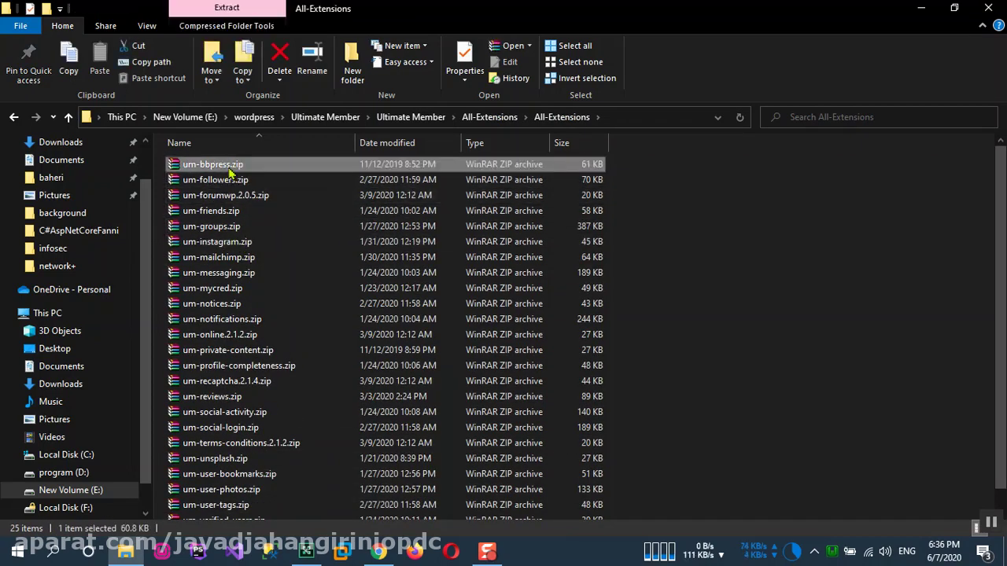
{"action": "scroll", "coordinate": [275, 232], "scroll_direction": "down", "scroll_amount": 1}
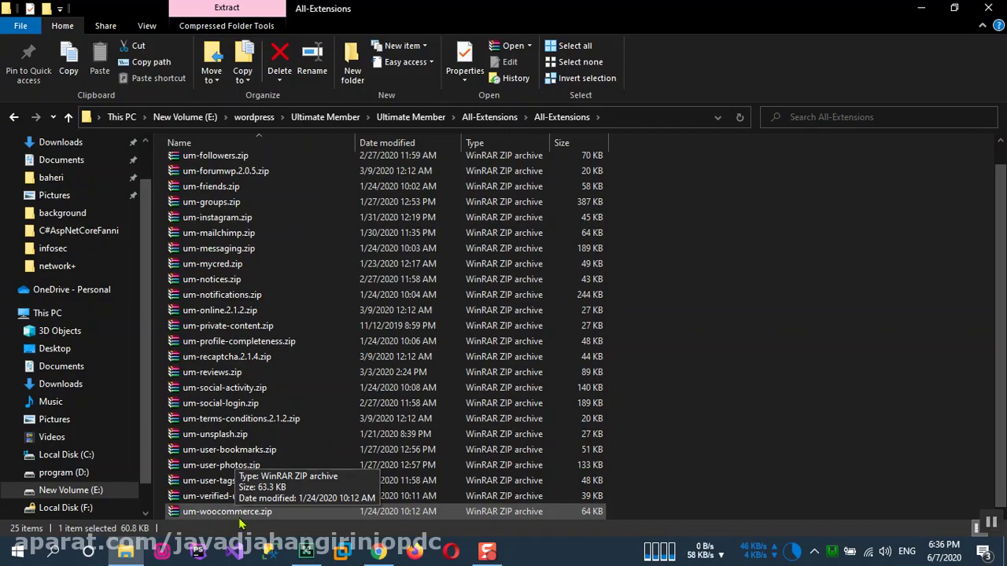
Switch to Chrome, search the Ultimate Member product page for "um", and go to its WooCommerce extension section
{"action": "left_click", "coordinate": [378, 553]}
{"action": "scroll", "coordinate": [504, 315], "scroll_direction": "down", "scroll_amount": 4}
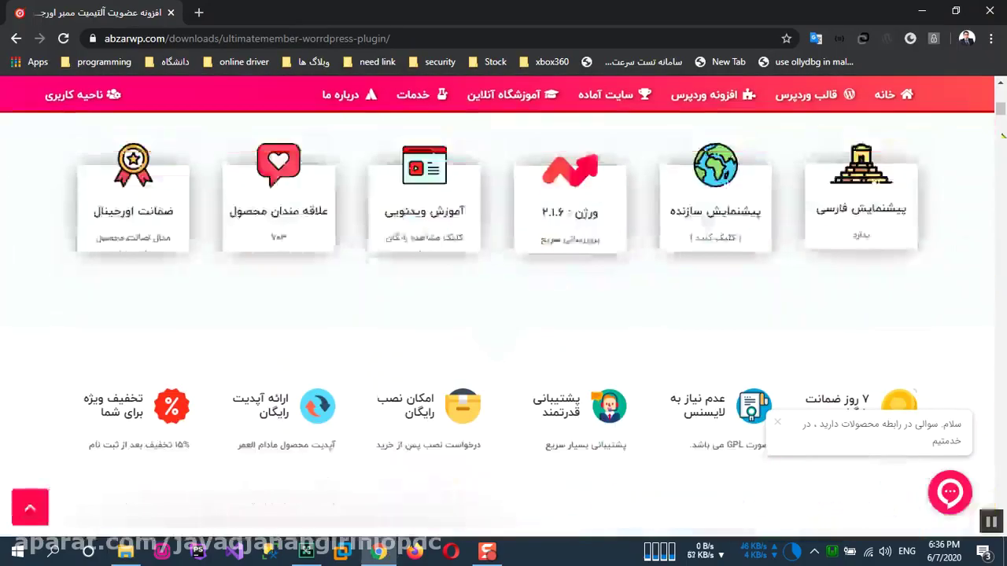
{"action": "key", "text": "ctrl+f"}
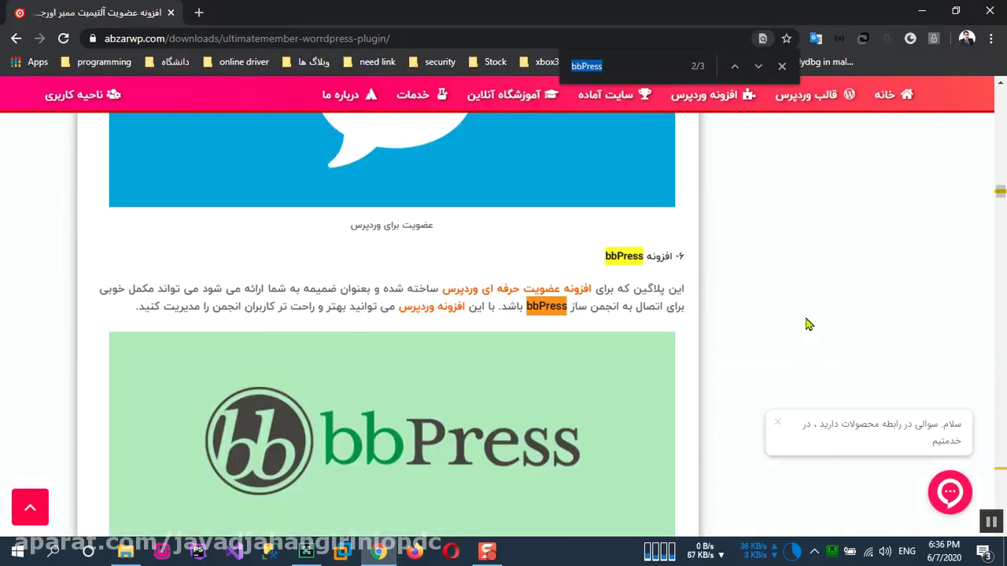
{"action": "type", "text": "um"}
{"action": "scroll", "coordinate": [869, 328], "scroll_direction": "up", "scroll_amount": 5}
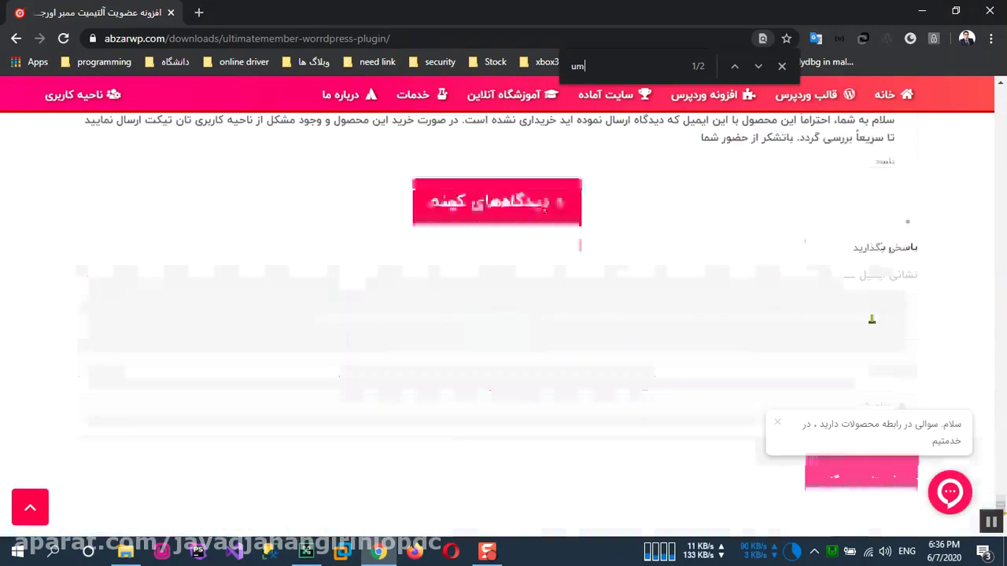
{"action": "scroll", "coordinate": [869, 329], "scroll_direction": "up", "scroll_amount": 10}
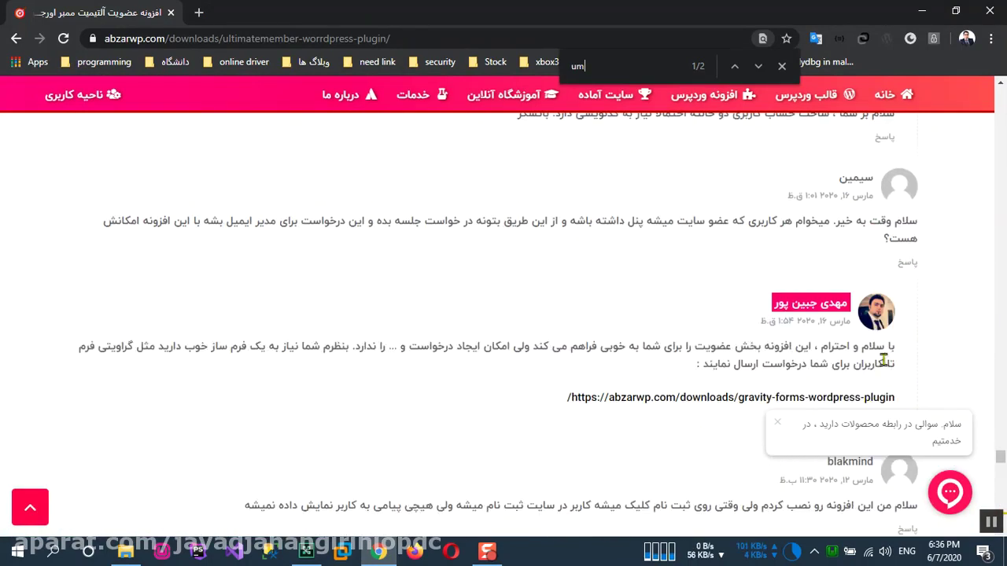
{"action": "left_click_drag", "start_coordinate": [1002, 464], "coordinate": [999, 304]}
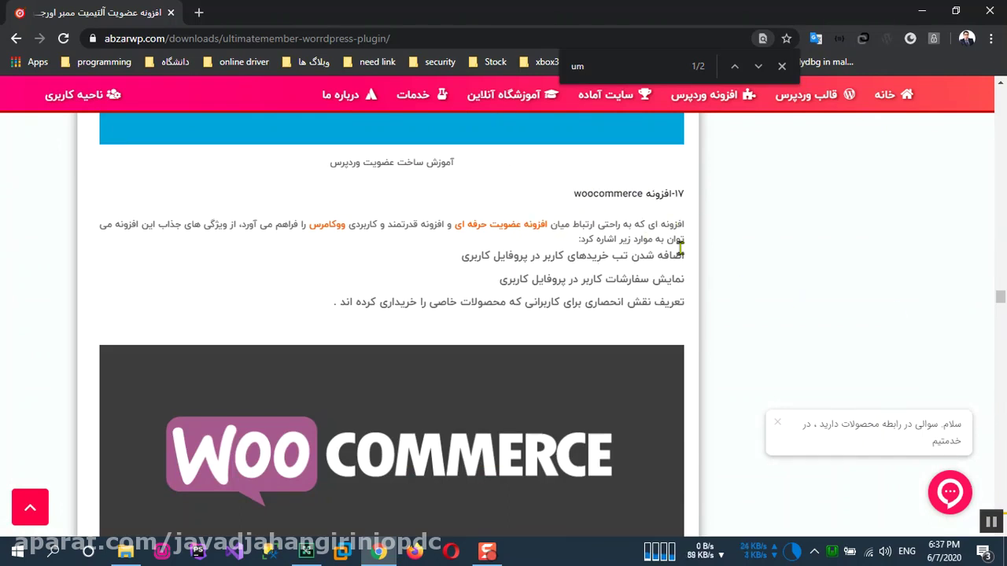
Check um-woocommerce.zip in File Explorer against the WooCommerce extension description in Chrome, highlighting the user profile phrases and extension name
{"action": "left_click", "coordinate": [125, 550]}
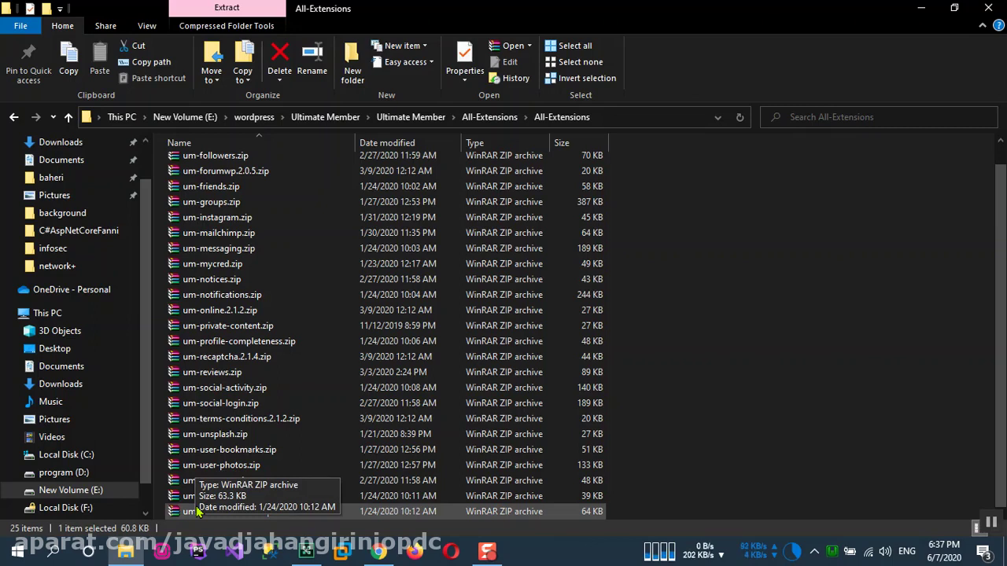
{"action": "left_click", "coordinate": [380, 552]}
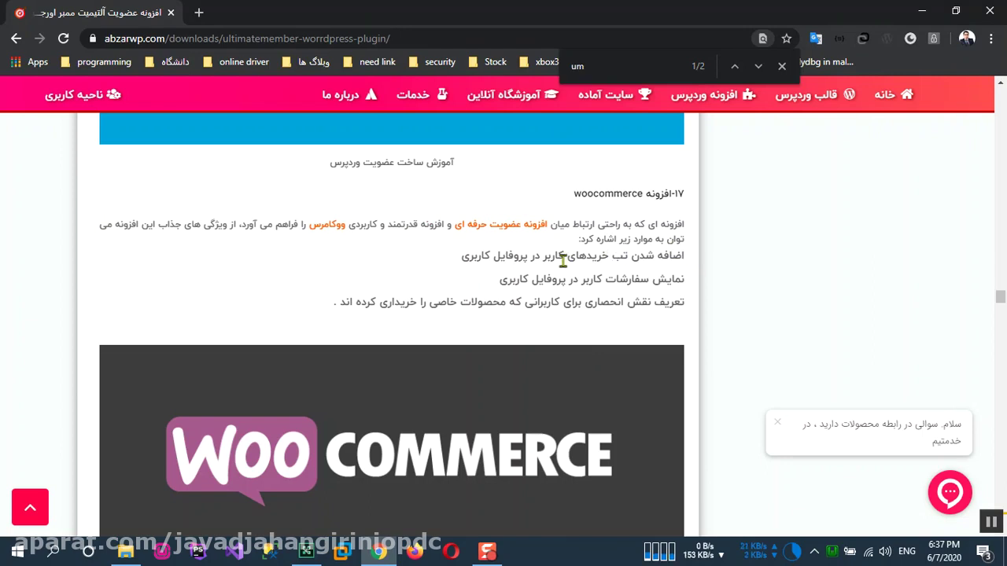
{"action": "left_click_drag", "start_coordinate": [479, 254], "coordinate": [541, 255]}
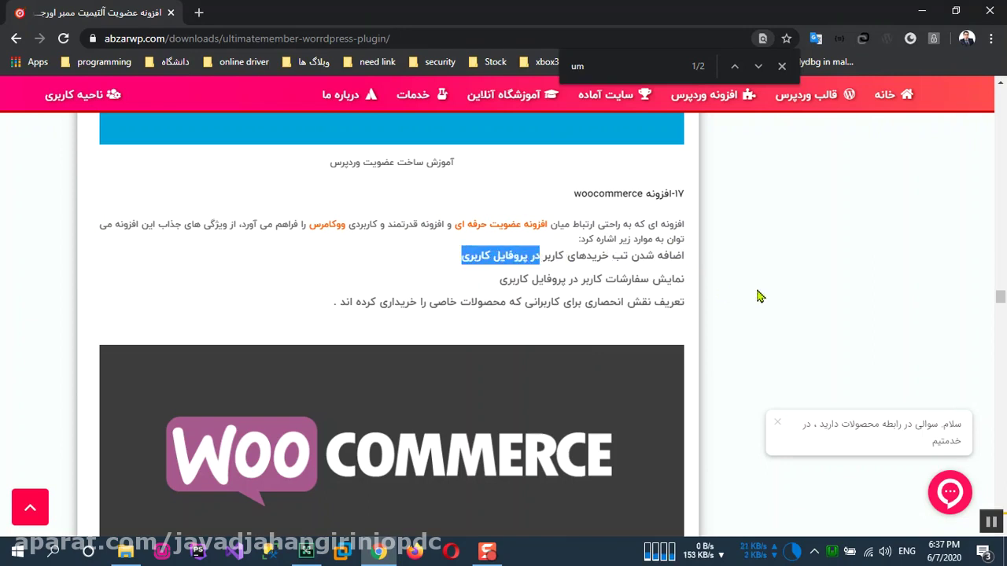
{"action": "left_click_drag", "start_coordinate": [501, 283], "coordinate": [563, 279]}
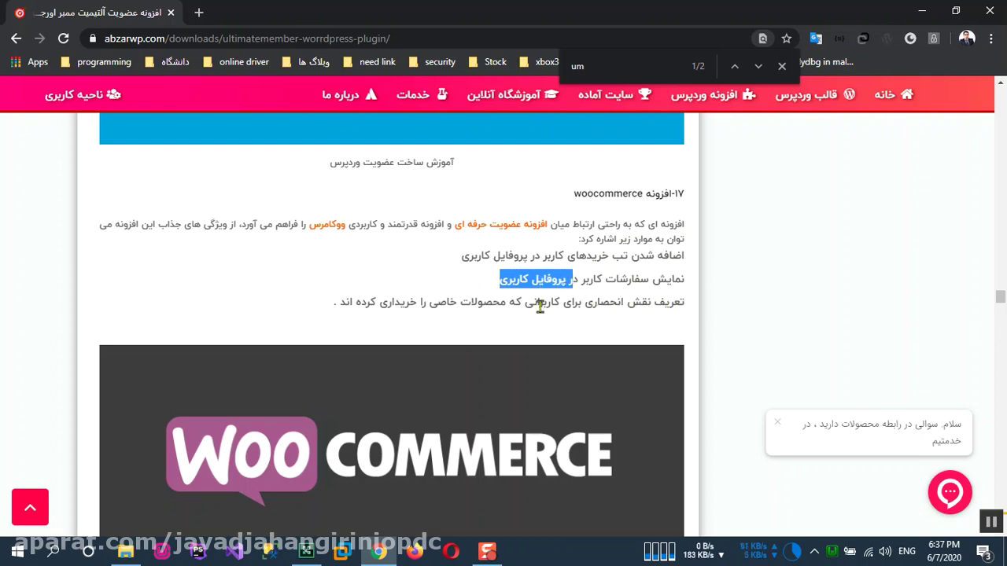
{"action": "left_click", "coordinate": [494, 264]}
{"action": "left_click_drag", "start_coordinate": [494, 282], "coordinate": [565, 279]}
{"action": "double_click", "coordinate": [621, 198]}
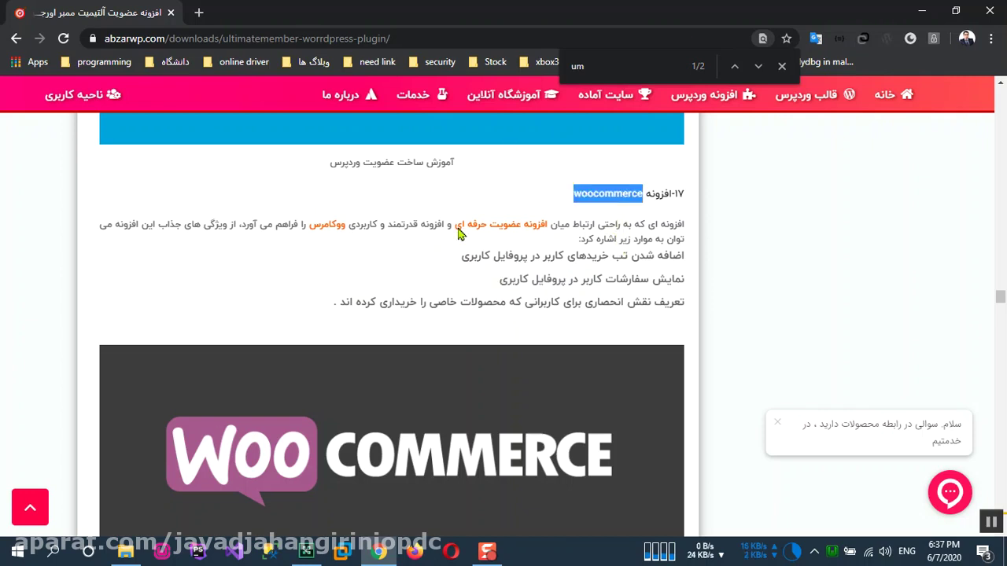
Switch to File Explorer and copy the inner ultimate-member plugin folder from the outer ultimate-member folder
{"action": "left_click", "coordinate": [125, 552]}
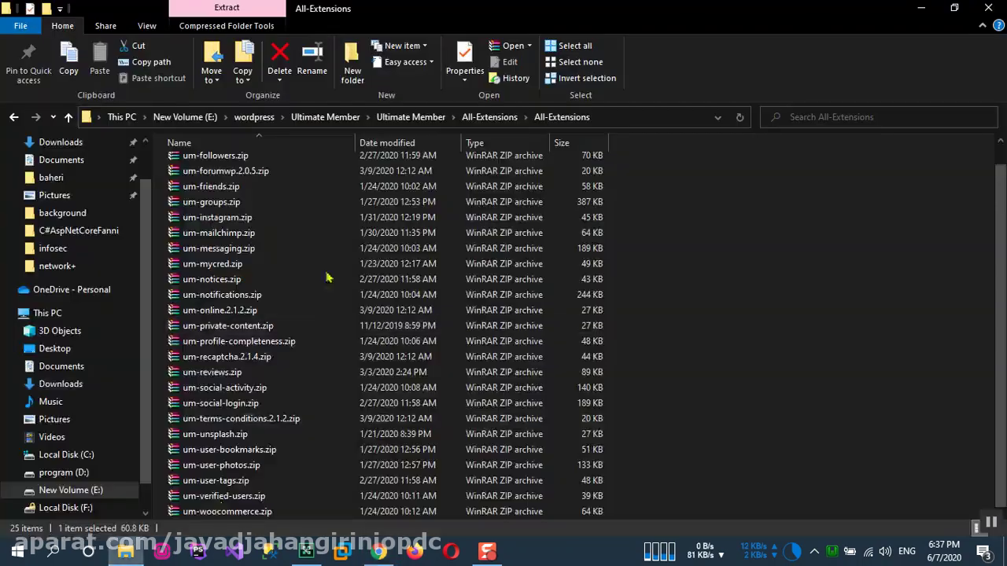
{"action": "left_click", "coordinate": [472, 118]}
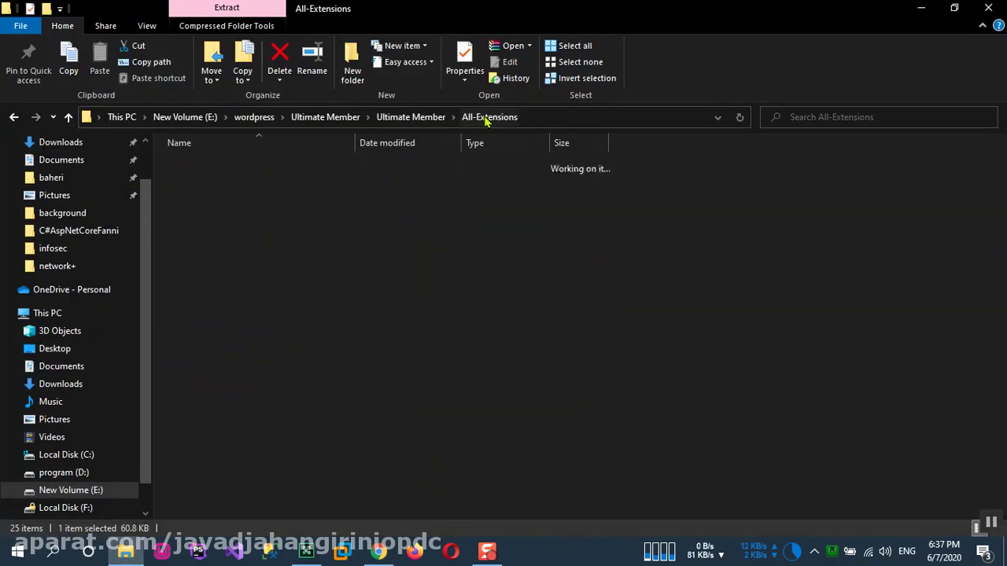
{"action": "left_click", "coordinate": [412, 117]}
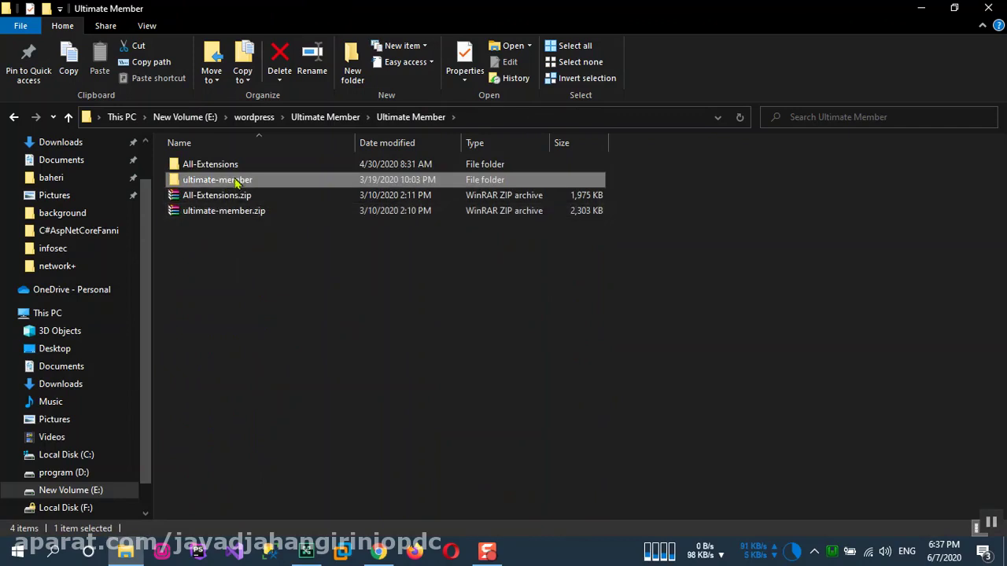
{"action": "double_click", "coordinate": [238, 183]}
{"action": "right_click", "coordinate": [213, 167]}
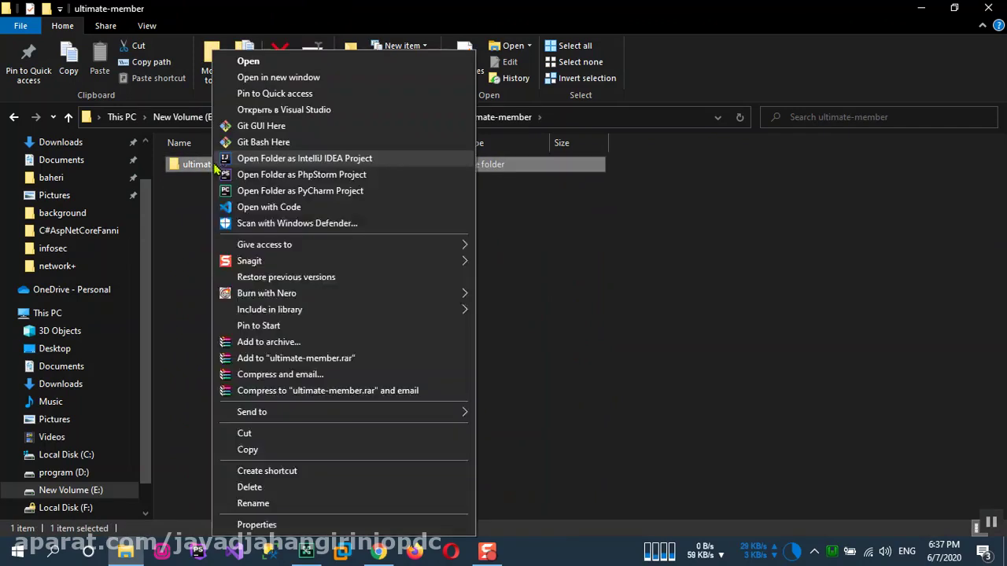
{"action": "double_click", "coordinate": [191, 173]}
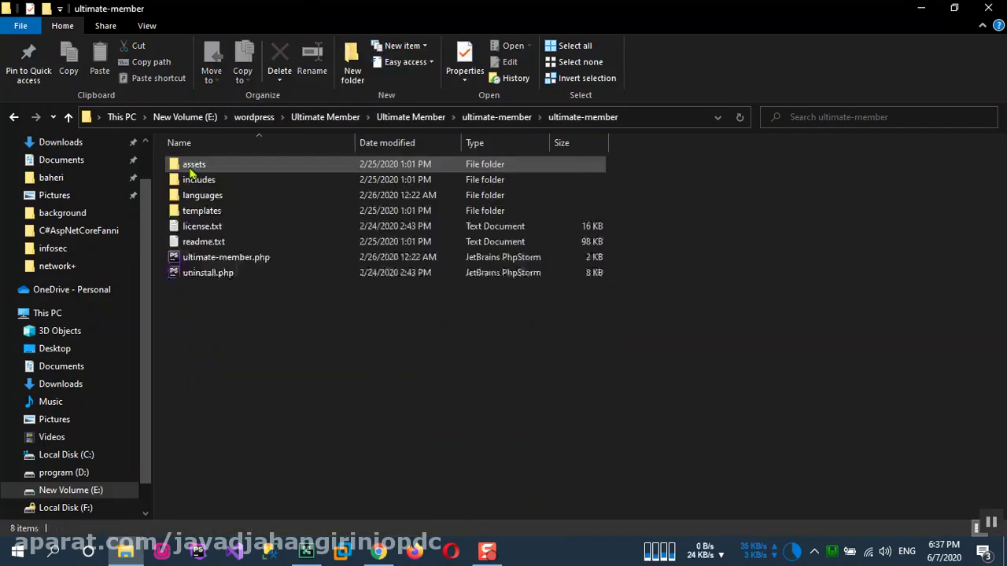
{"action": "left_click", "coordinate": [496, 116]}
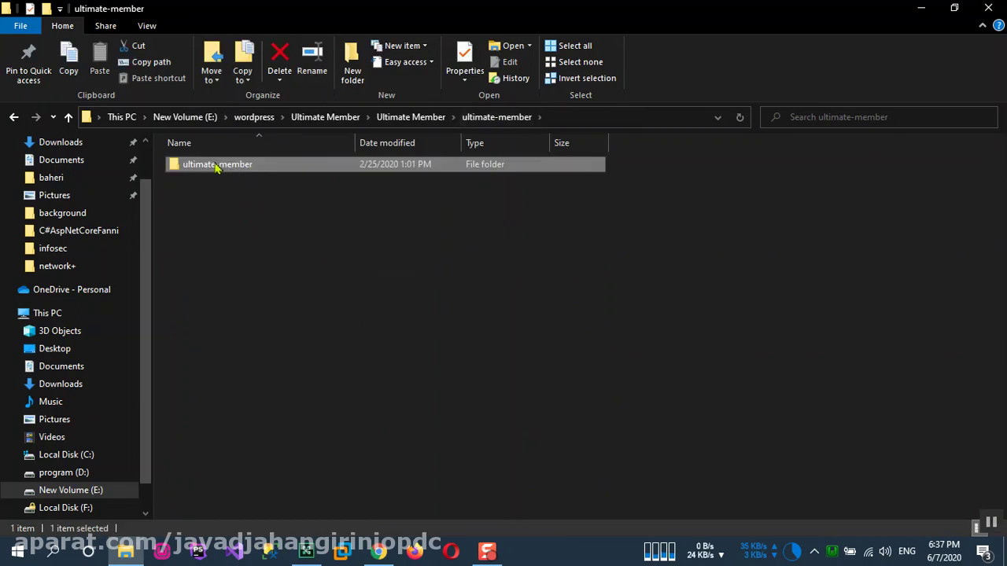
{"action": "right_click", "coordinate": [216, 167]}
{"action": "left_click", "coordinate": [259, 450]}
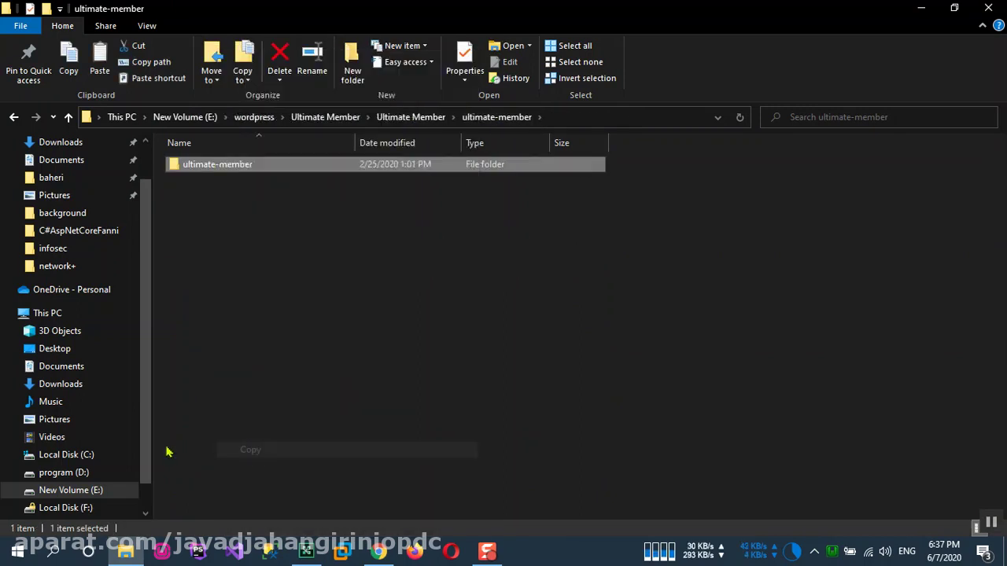
Paste the copied ultimate-member folder into wamp64\www\wp\wp-content\plugins on Local Disk (C:)
{"action": "left_click", "coordinate": [79, 456]}
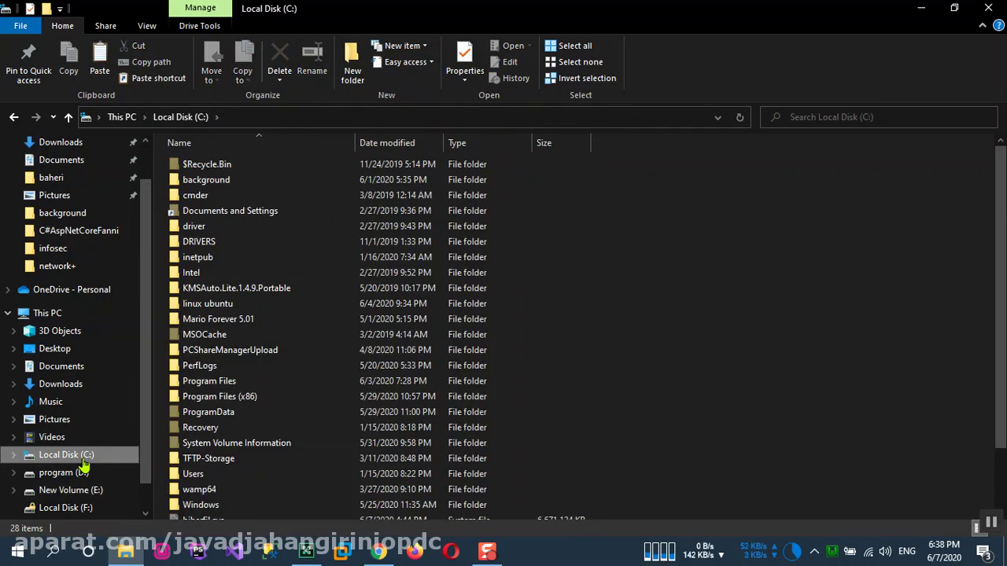
{"action": "scroll", "coordinate": [197, 442], "scroll_direction": "down", "scroll_amount": 2}
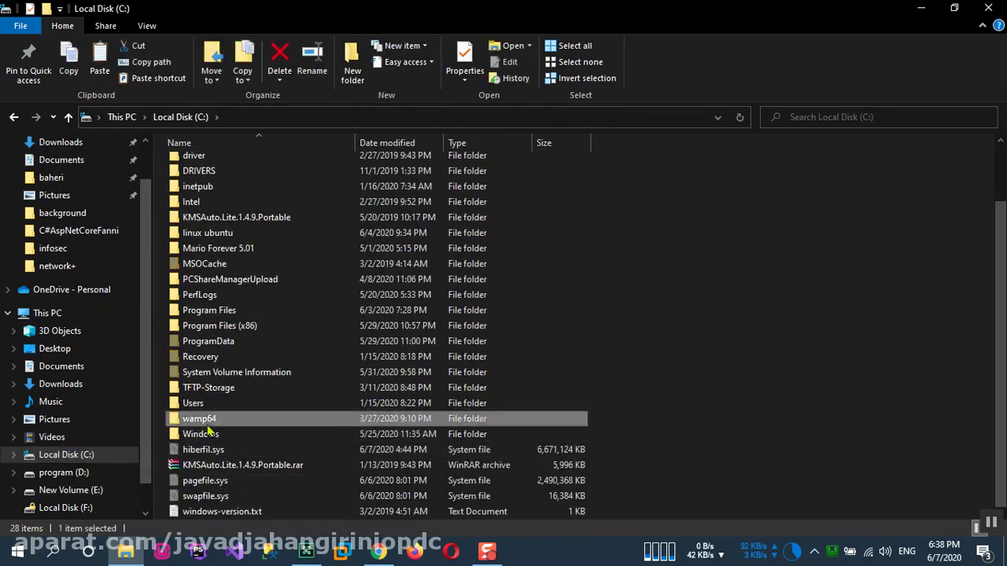
{"action": "double_click", "coordinate": [249, 421]}
{"action": "double_click", "coordinate": [198, 288]}
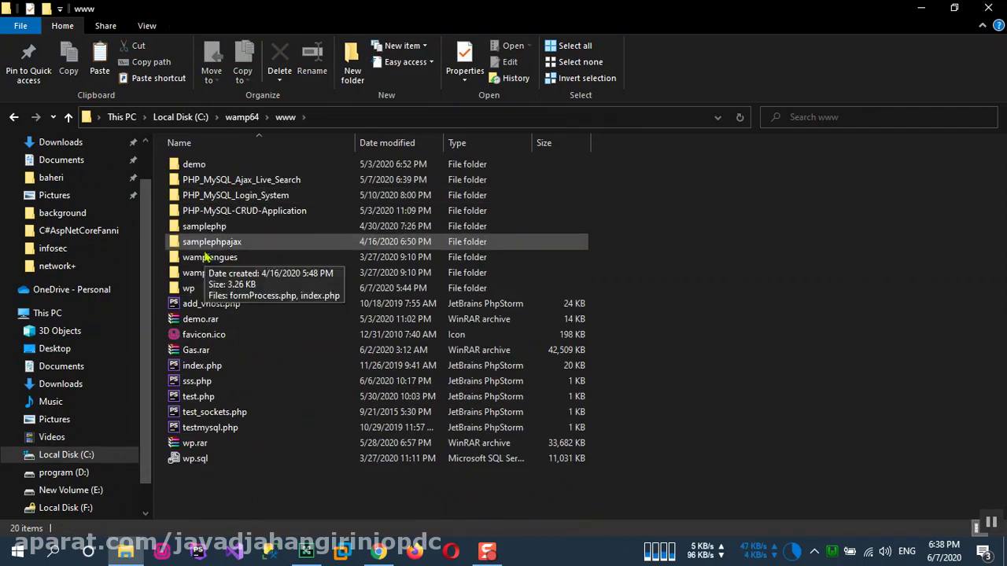
{"action": "double_click", "coordinate": [203, 289]}
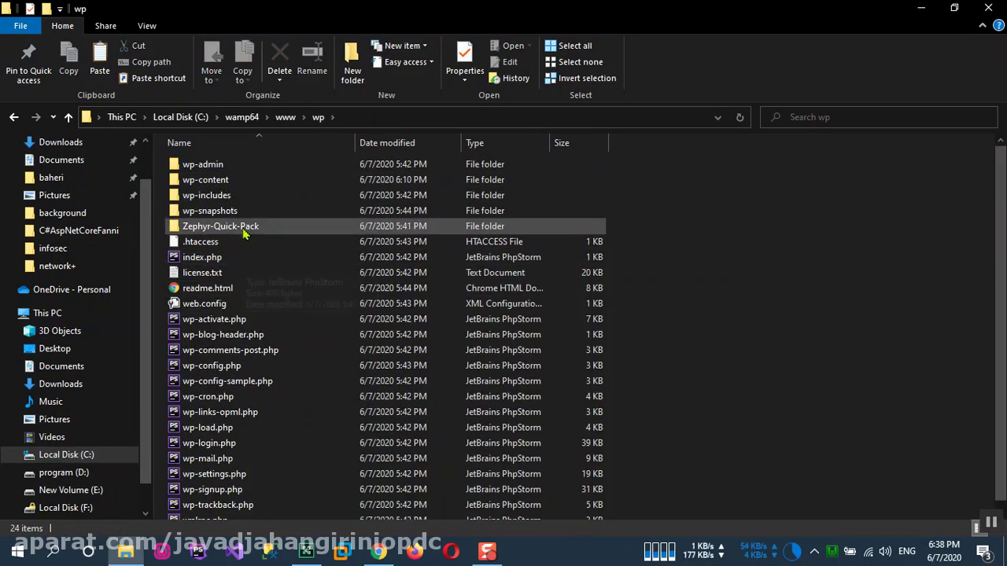
{"action": "double_click", "coordinate": [224, 180]}
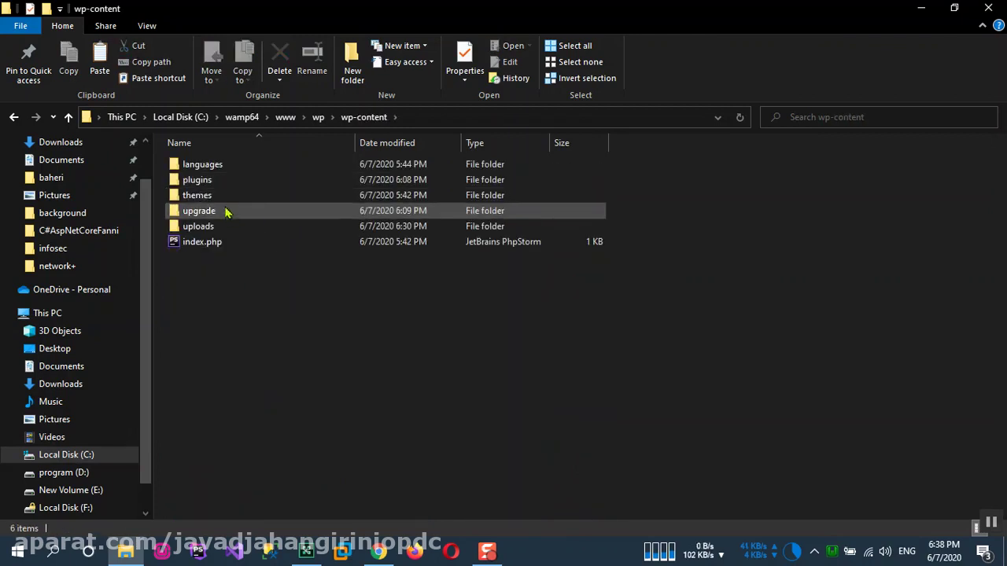
{"action": "double_click", "coordinate": [217, 180]}
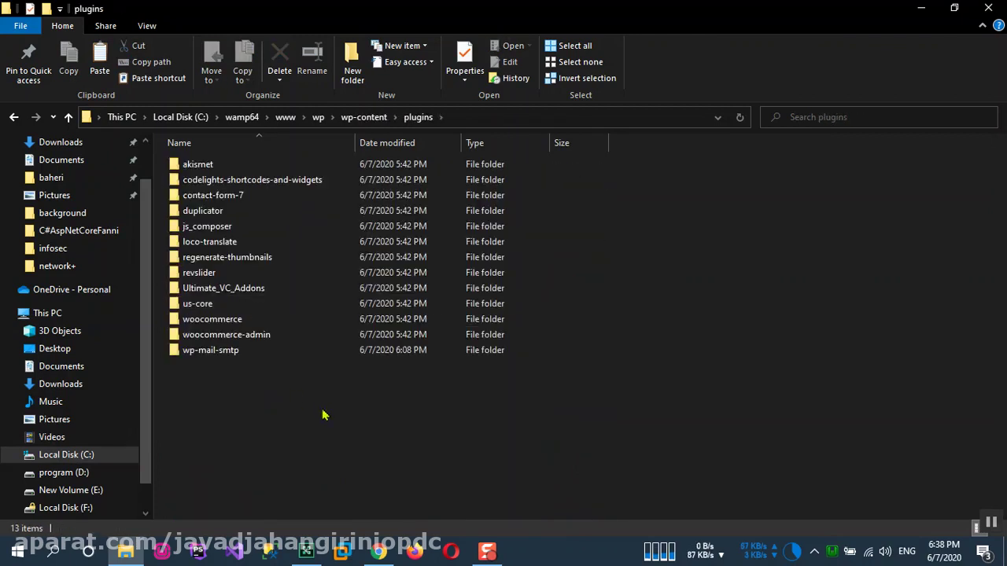
{"action": "right_click", "coordinate": [263, 417]}
{"action": "left_click", "coordinate": [293, 195]}
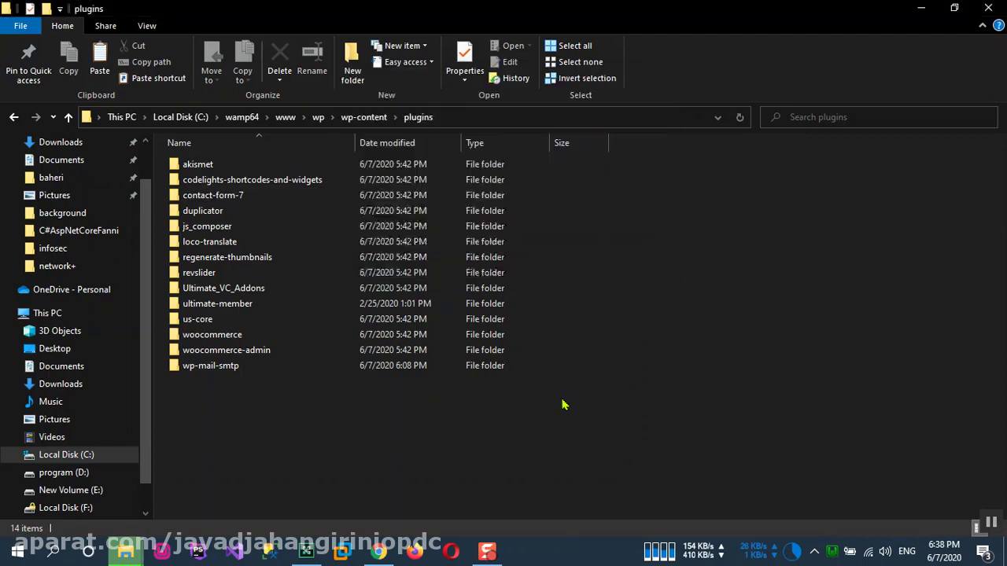
Switch to Chrome and load the local WordPress site at localhost:8080/wp in a new tab
{"action": "left_click", "coordinate": [378, 552]}
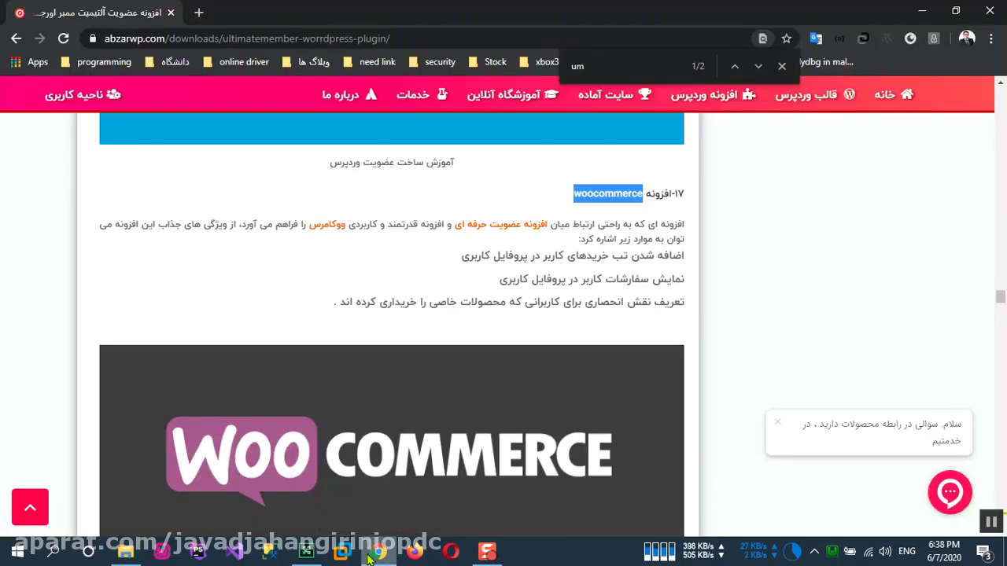
{"action": "left_click", "coordinate": [201, 12]}
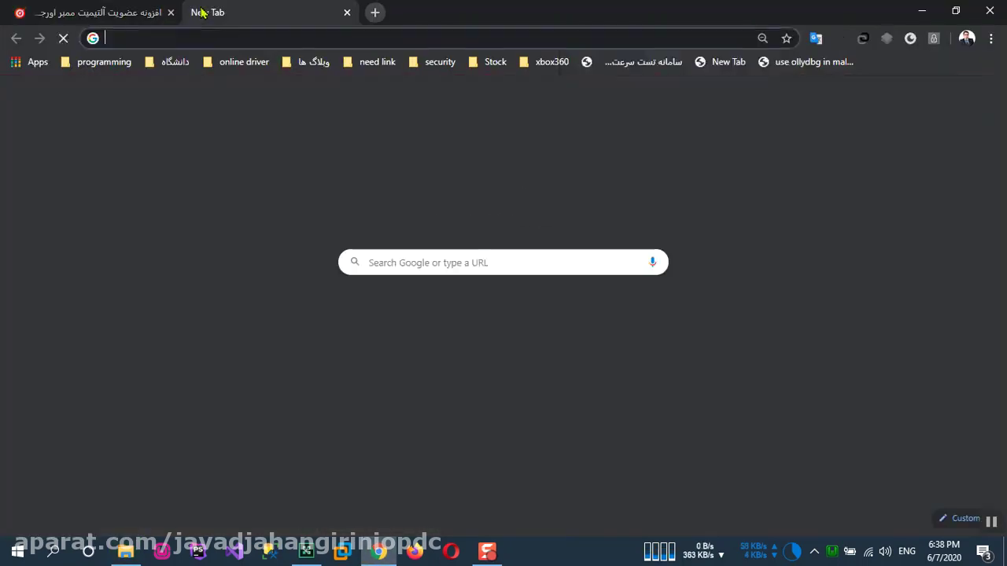
{"action": "type", "text": "lo"}
{"action": "key", "text": "Return"}
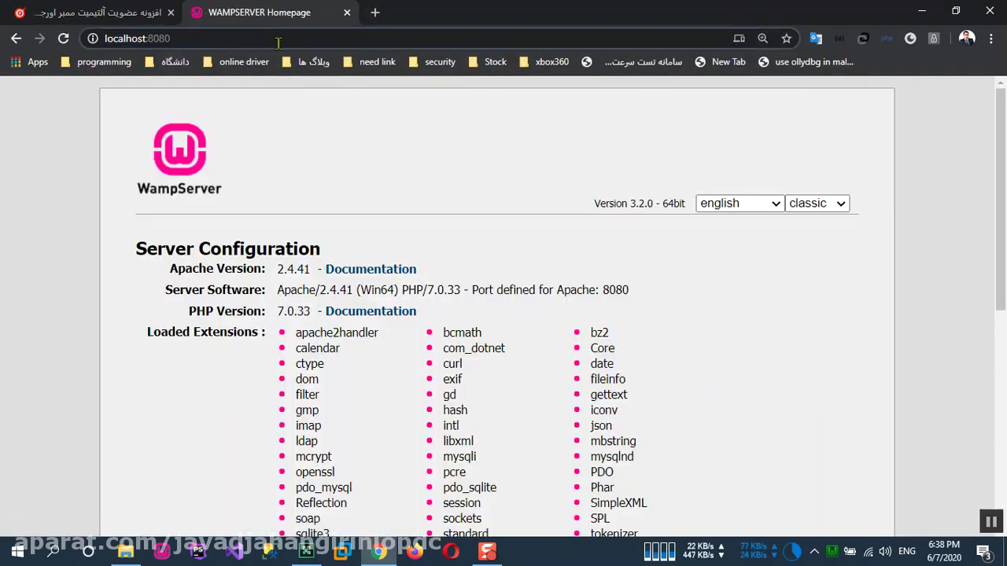
{"action": "type", "text": "/wp"}
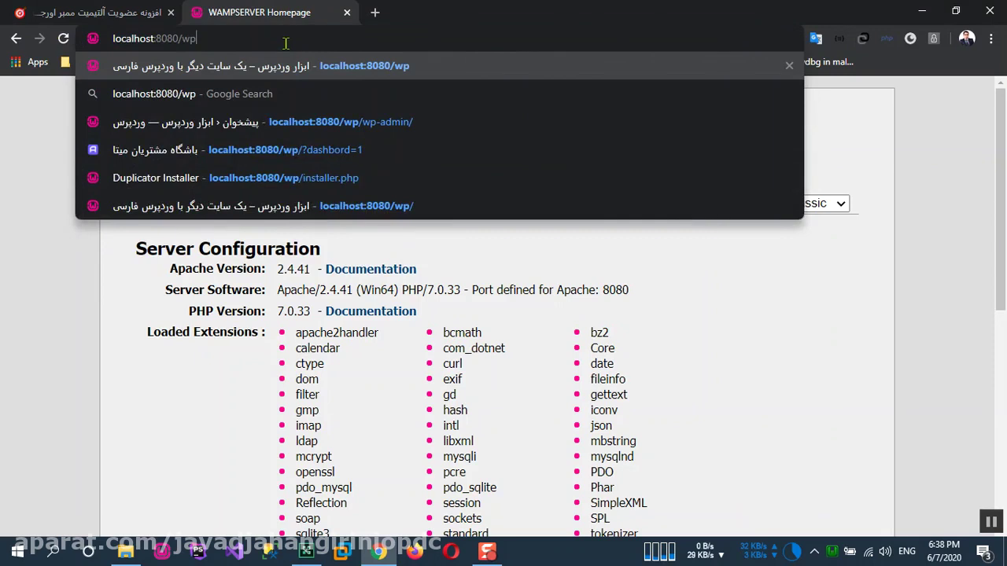
{"action": "key", "text": "Return"}
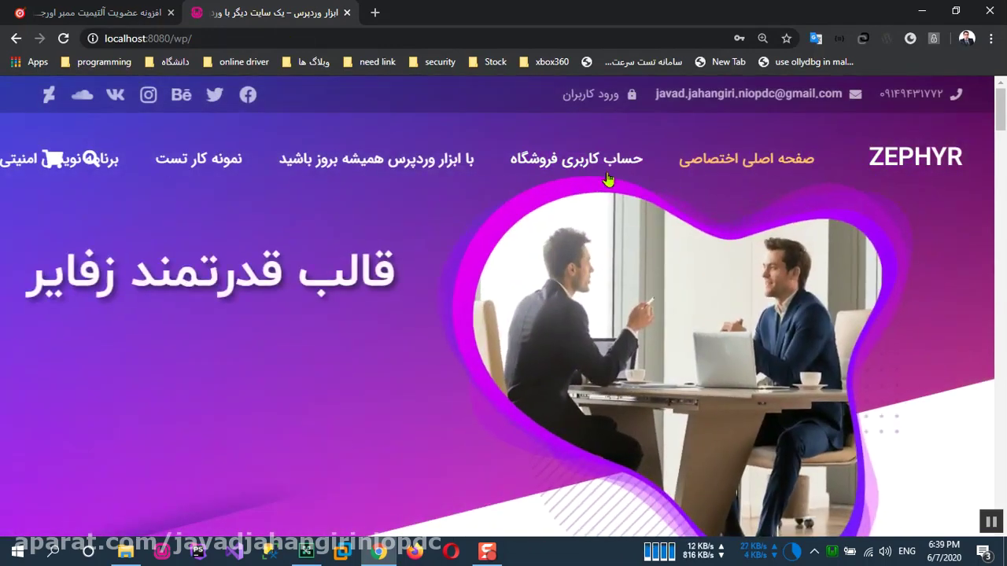
Log in to the site through the footer login form with the prefilled username and password
{"action": "scroll", "coordinate": [910, 353], "scroll_direction": "down", "scroll_amount": 5}
{"action": "scroll", "coordinate": [936, 236], "scroll_direction": "up", "scroll_amount": 5}
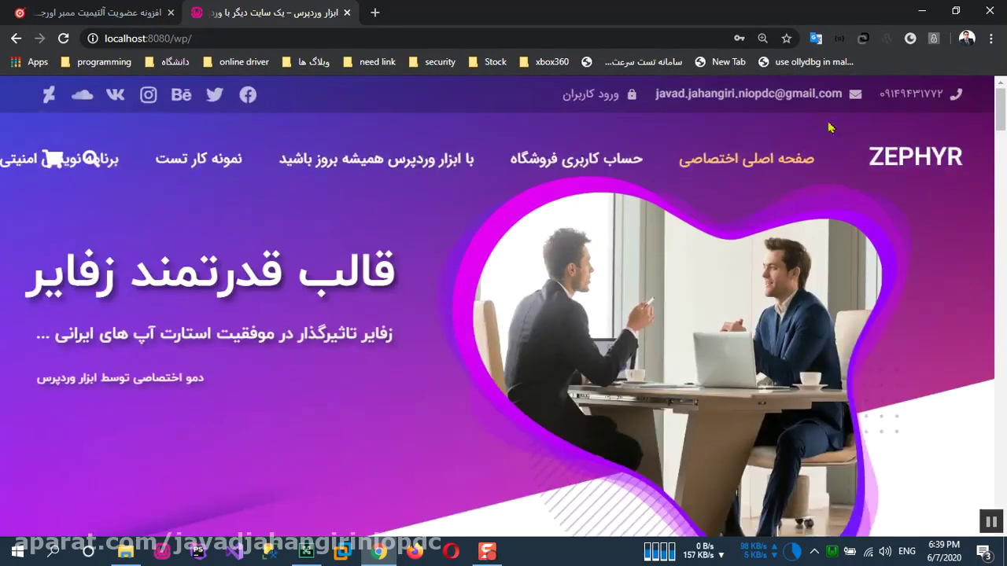
{"action": "scroll", "coordinate": [421, 112], "scroll_direction": "down", "scroll_amount": 15}
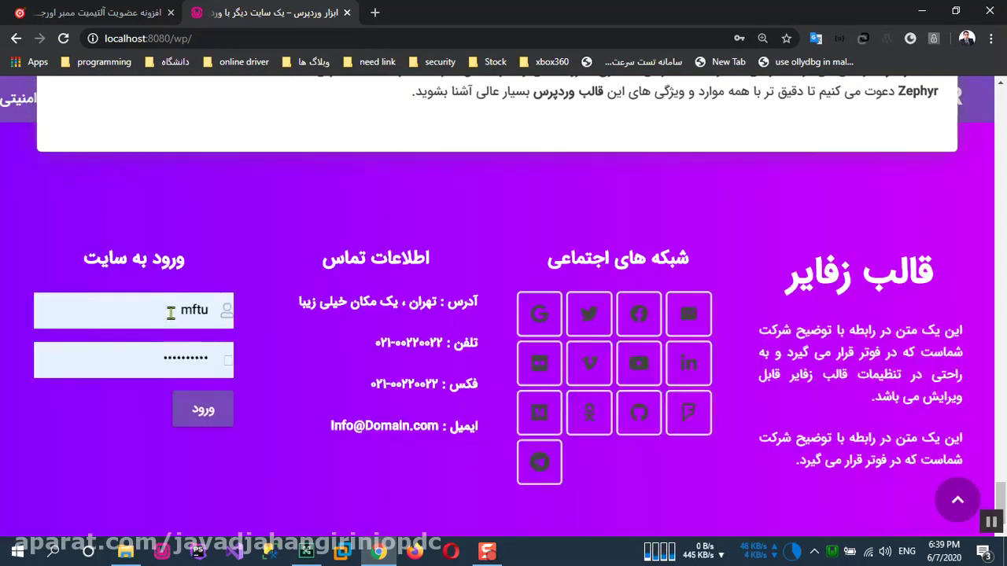
{"action": "left_click", "coordinate": [209, 424]}
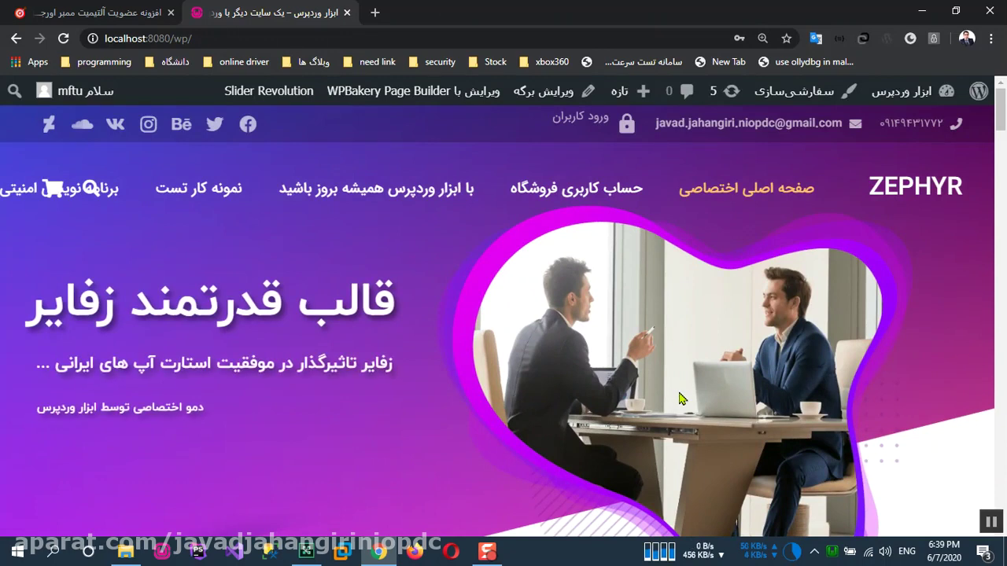
Look over the logged-in home page and check the PHP version entry and its options in the WampServer menu
{"action": "scroll", "coordinate": [461, 438], "scroll_direction": "down", "scroll_amount": 5}
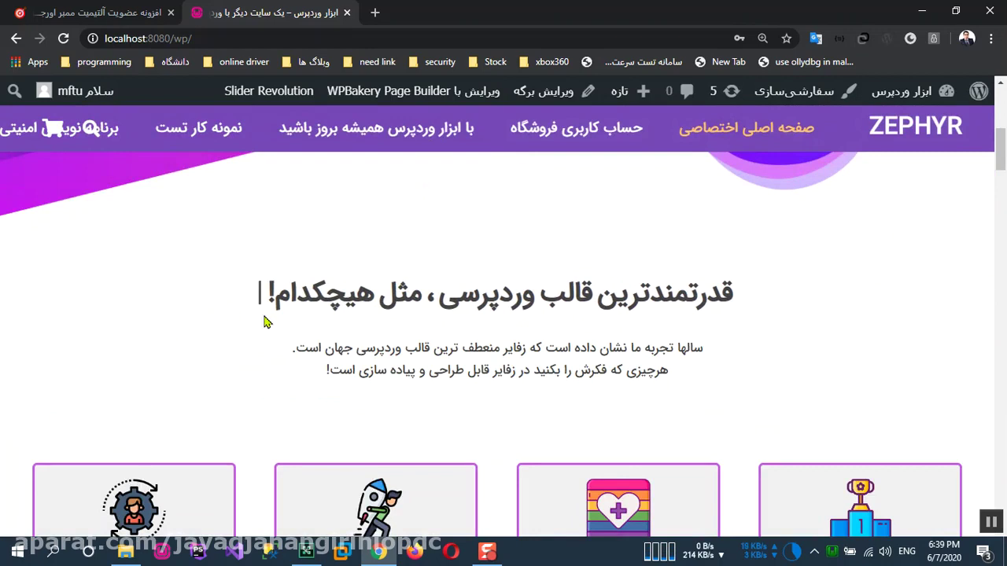
{"action": "scroll", "coordinate": [409, 228], "scroll_direction": "down", "scroll_amount": 3}
{"action": "scroll", "coordinate": [265, 249], "scroll_direction": "down", "scroll_amount": 1}
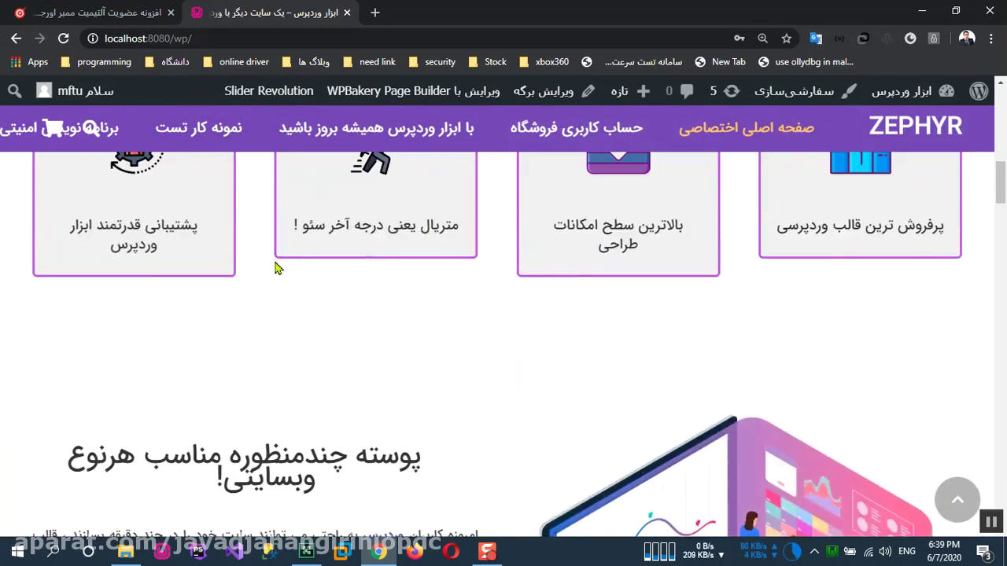
{"action": "left_click", "coordinate": [832, 551]}
{"action": "mouse_move", "coordinate": [873, 443]}
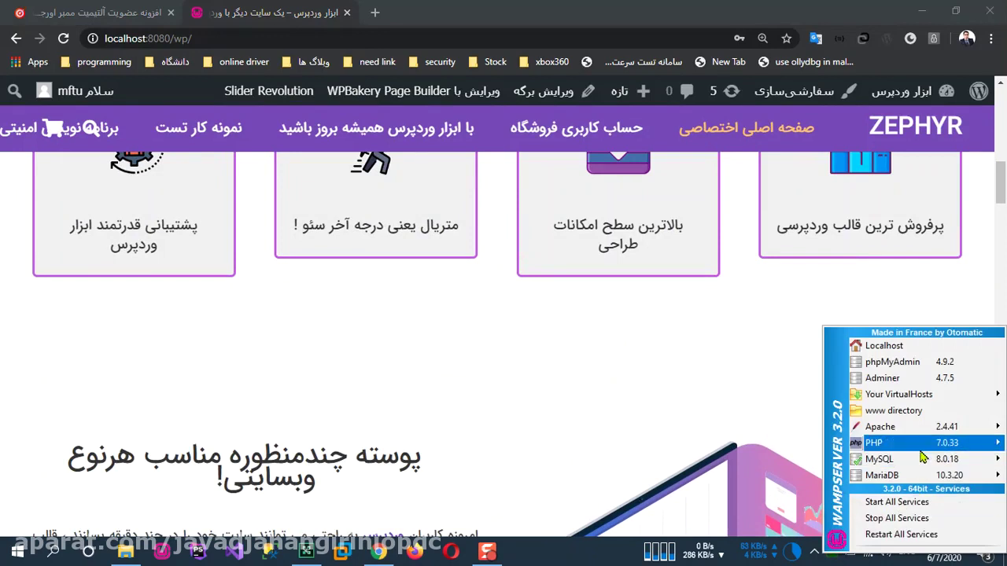
{"action": "mouse_move", "coordinate": [747, 460]}
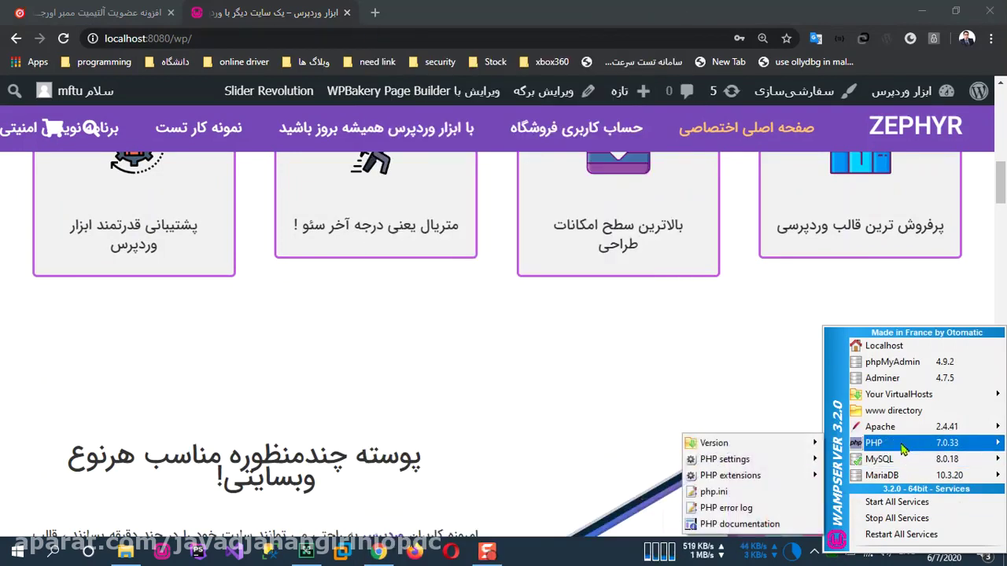
{"action": "mouse_move", "coordinate": [800, 450]}
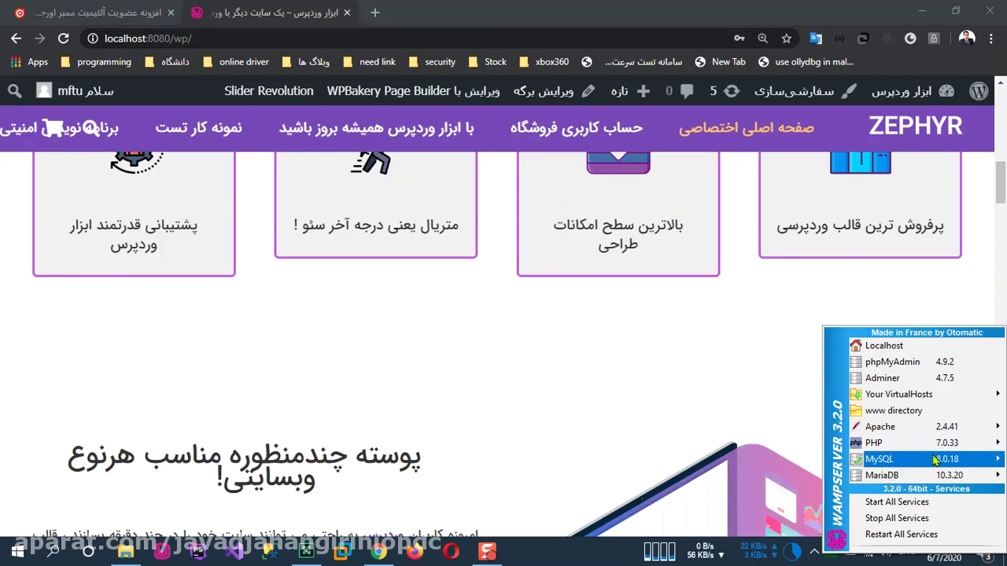
{"action": "mouse_move", "coordinate": [939, 448]}
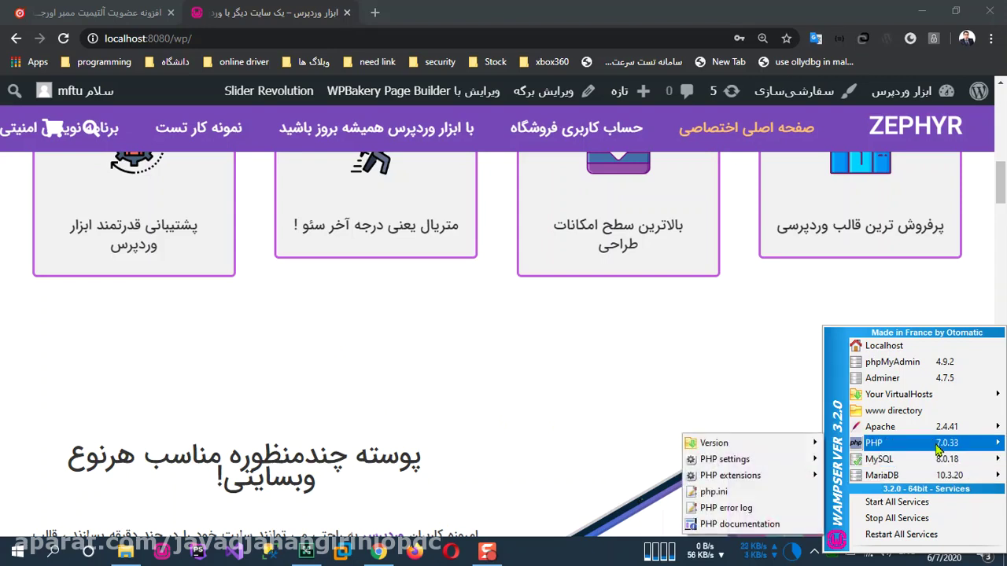
{"action": "left_click", "coordinate": [534, 390]}
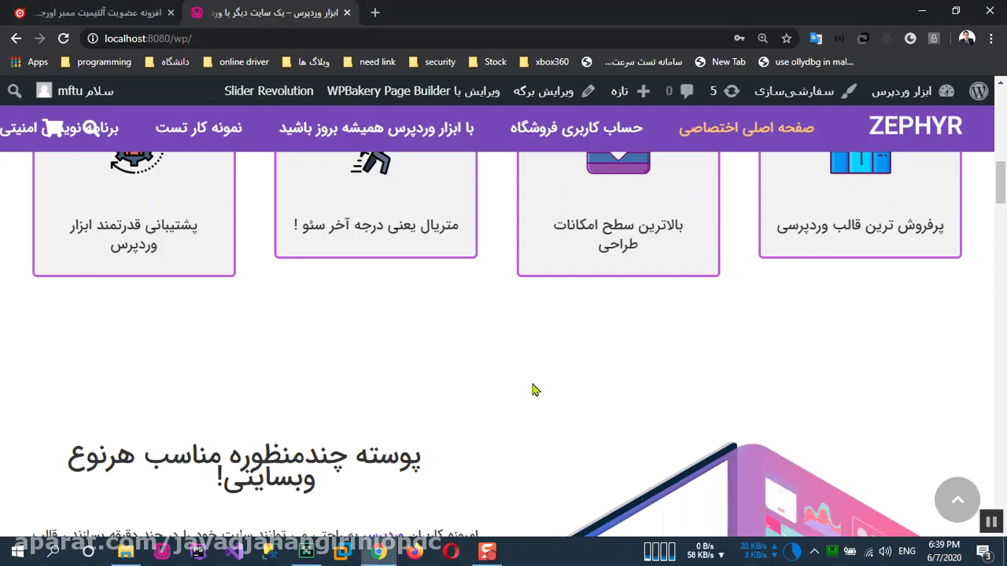
Go to the updates page of the WordPress dashboard and update WordPress to the fa_IR release of version 5.4.1
{"action": "scroll", "coordinate": [533, 390], "scroll_direction": "down", "scroll_amount": 4}
{"action": "scroll", "coordinate": [606, 383], "scroll_direction": "up", "scroll_amount": 8}
{"action": "scroll", "coordinate": [606, 380], "scroll_direction": "up", "scroll_amount": 2}
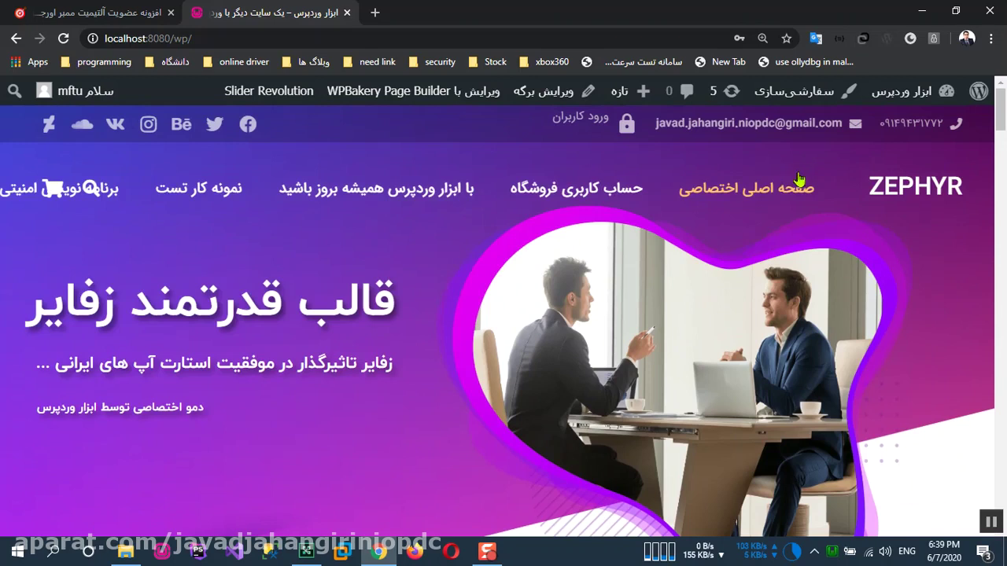
{"action": "mouse_move", "coordinate": [920, 92]}
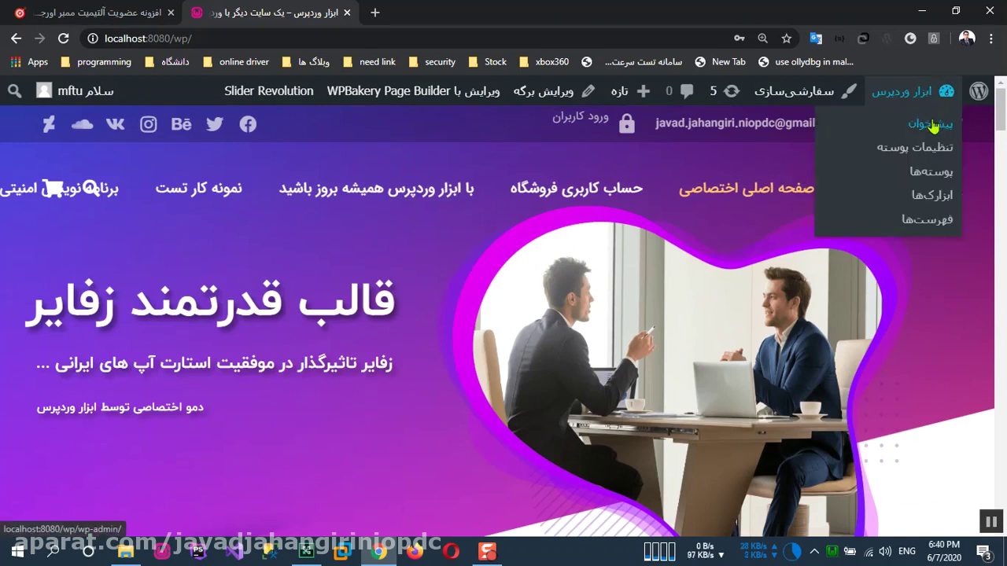
{"action": "left_click", "coordinate": [933, 126]}
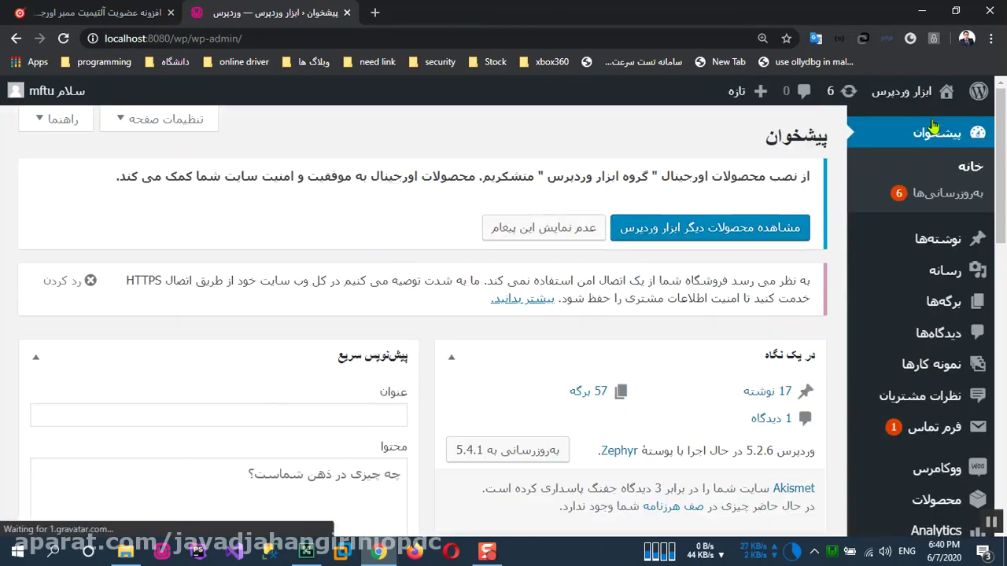
{"action": "left_click", "coordinate": [954, 202]}
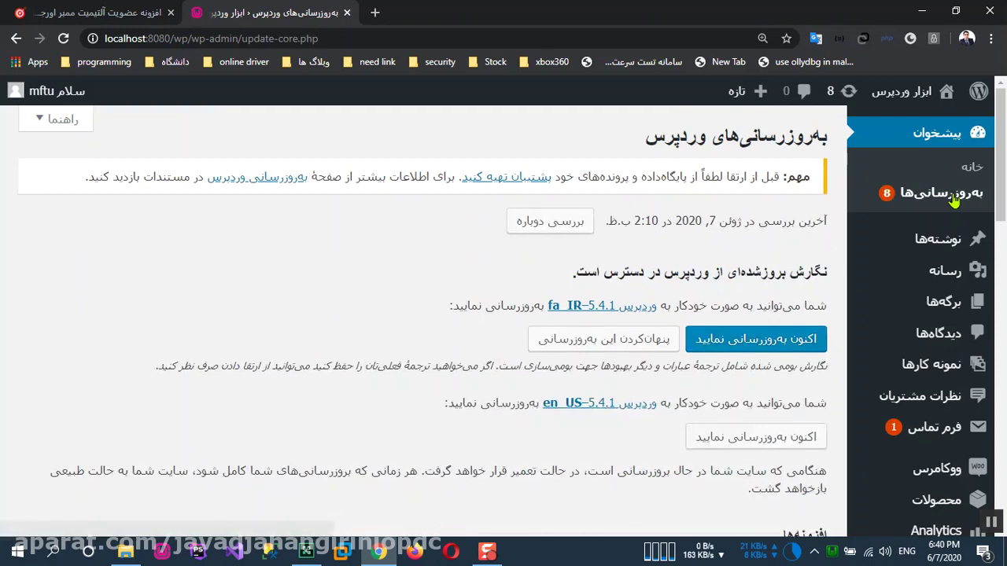
{"action": "left_click", "coordinate": [762, 349]}
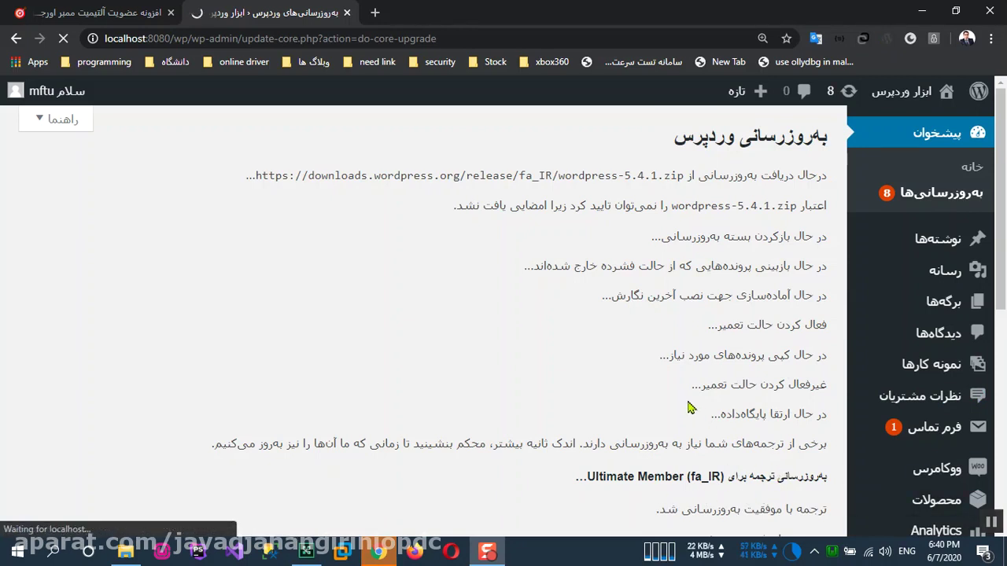
Look over the admin menu on the WordPress 5.4.1 about page, then visit the site's front page
{"action": "scroll", "coordinate": [689, 407], "scroll_direction": "down", "scroll_amount": 2}
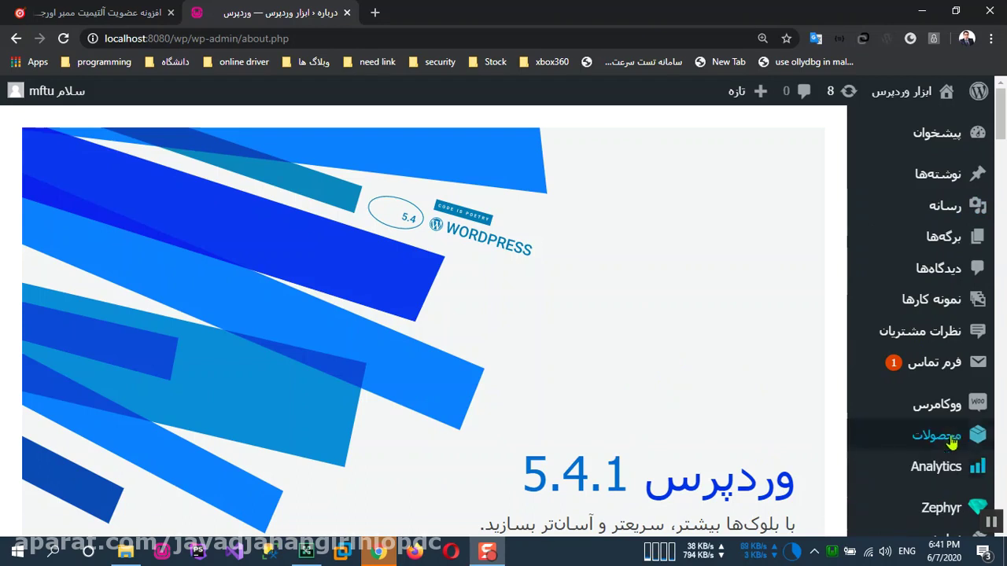
{"action": "mouse_move", "coordinate": [981, 525]}
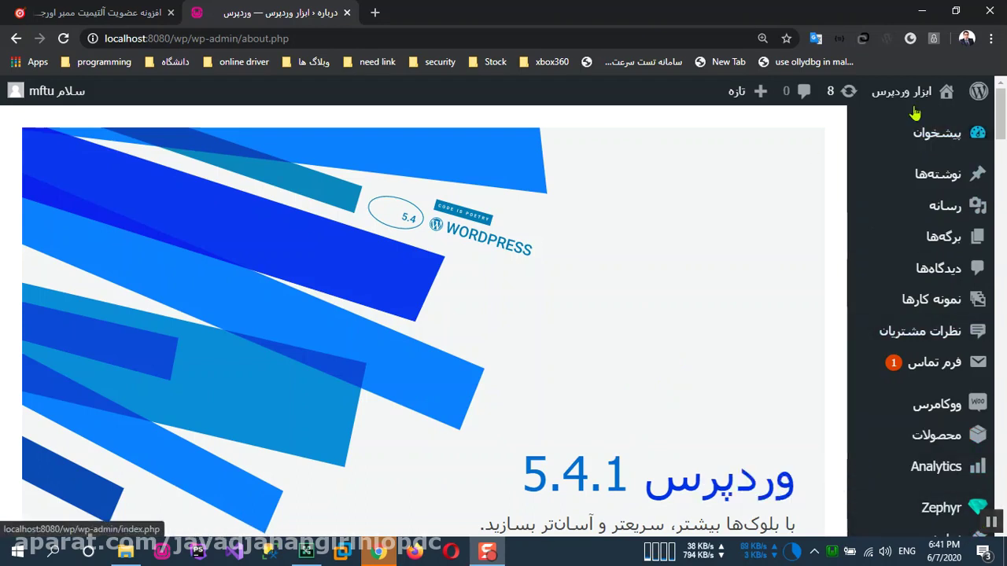
{"action": "mouse_move", "coordinate": [928, 114]}
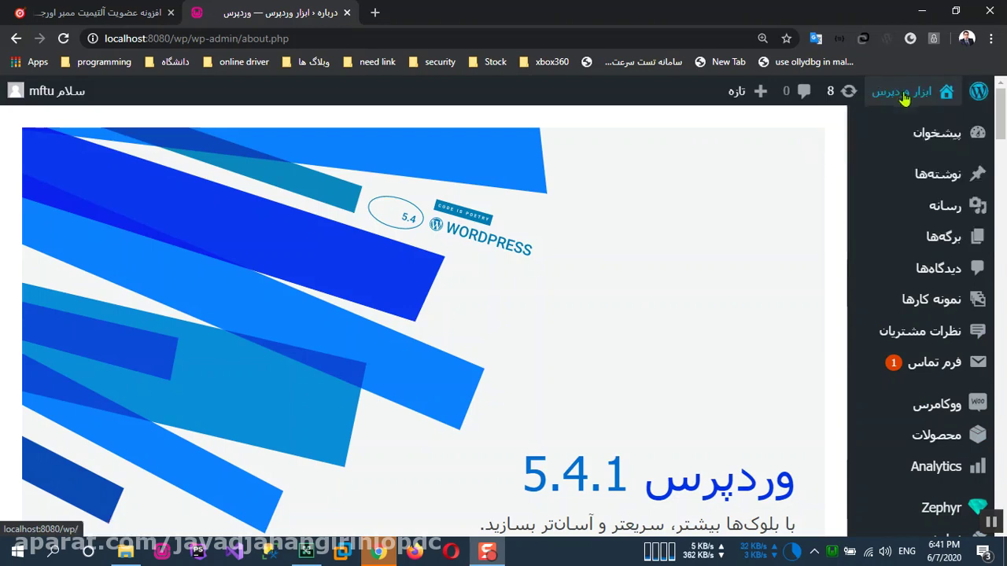
{"action": "scroll", "coordinate": [869, 347], "scroll_direction": "down", "scroll_amount": 4}
{"action": "mouse_move", "coordinate": [911, 355]}
{"action": "scroll", "coordinate": [911, 356], "scroll_direction": "up", "scroll_amount": 4}
{"action": "mouse_move", "coordinate": [904, 92]}
{"action": "left_click", "coordinate": [930, 126]}
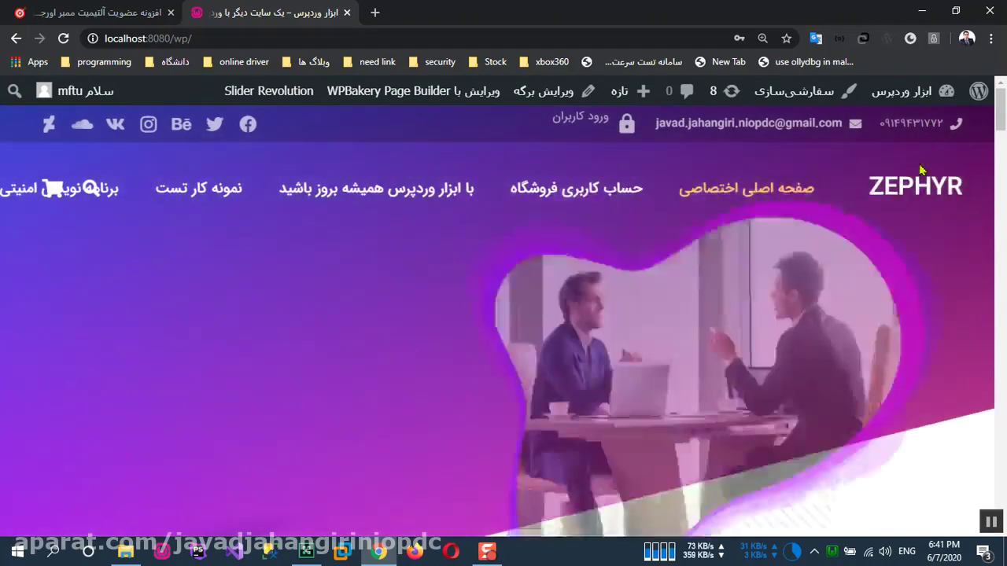
Go to the WordPress dashboard from the site's front page and open the list of installed plugins
{"action": "mouse_move", "coordinate": [928, 93]}
{"action": "left_click", "coordinate": [940, 126]}
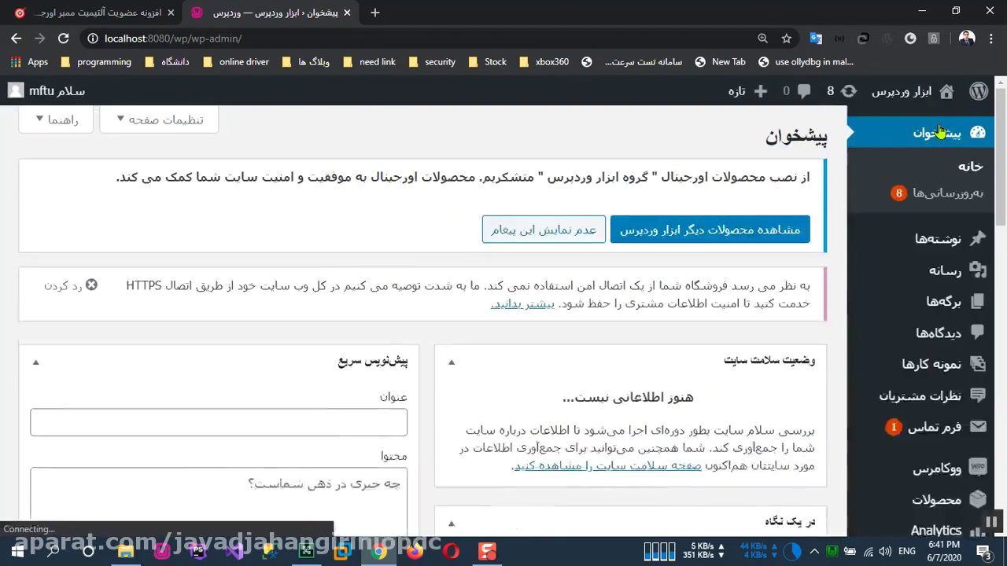
{"action": "scroll", "coordinate": [959, 310], "scroll_direction": "down", "scroll_amount": 1}
{"action": "scroll", "coordinate": [960, 309], "scroll_direction": "down", "scroll_amount": 3}
{"action": "mouse_move", "coordinate": [943, 421]}
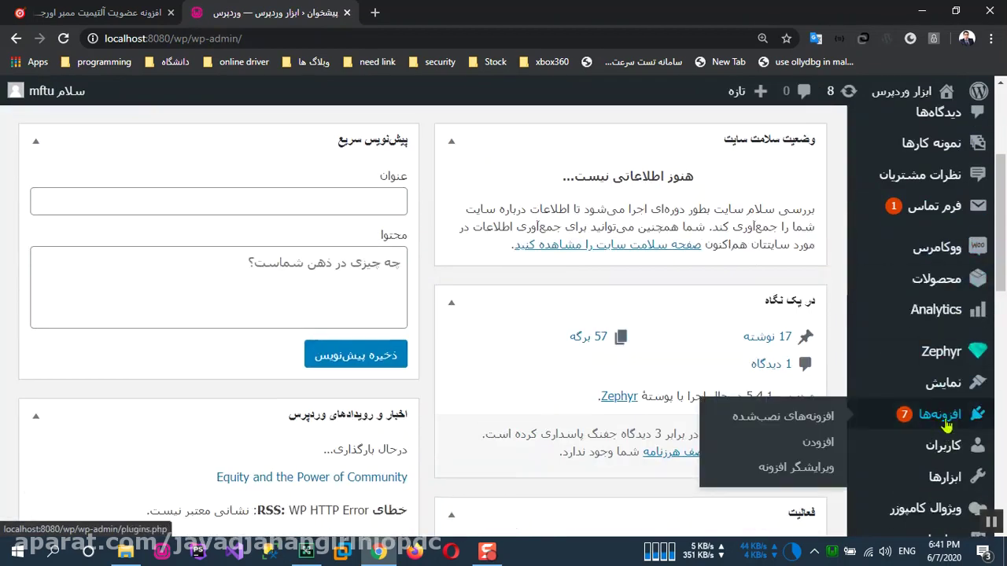
{"action": "left_click", "coordinate": [814, 423]}
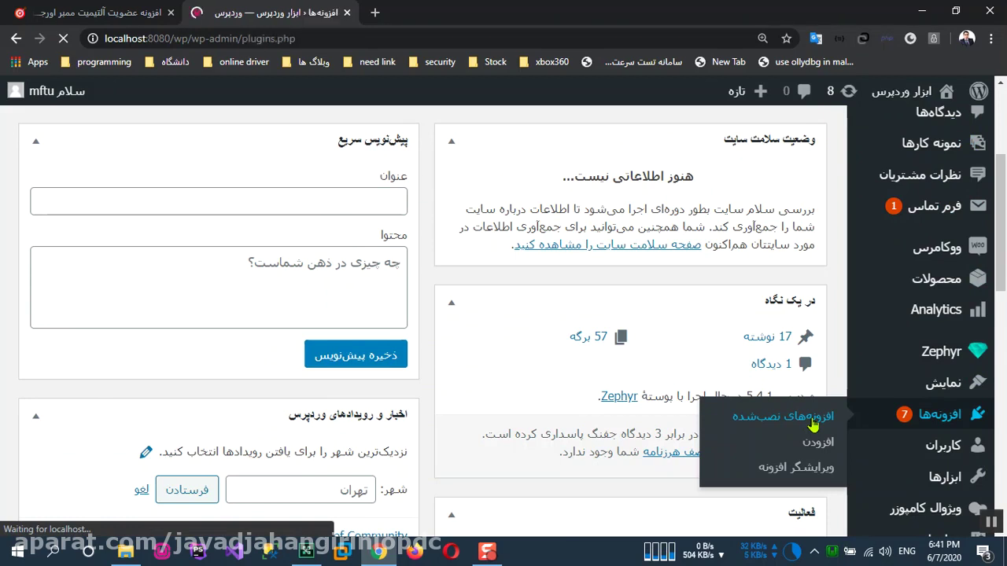
Find the مدیریت کاربران plugin among the installed plugins, read its description and activate it
{"action": "scroll", "coordinate": [708, 298], "scroll_direction": "down", "scroll_amount": 7}
{"action": "scroll", "coordinate": [708, 298], "scroll_direction": "down", "scroll_amount": 10}
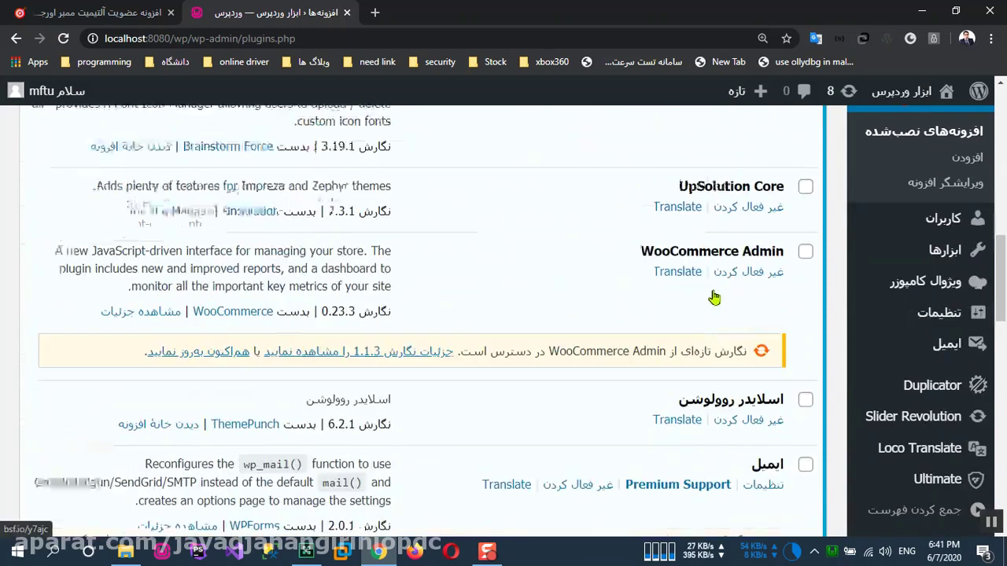
{"action": "scroll", "coordinate": [715, 299], "scroll_direction": "down", "scroll_amount": 8}
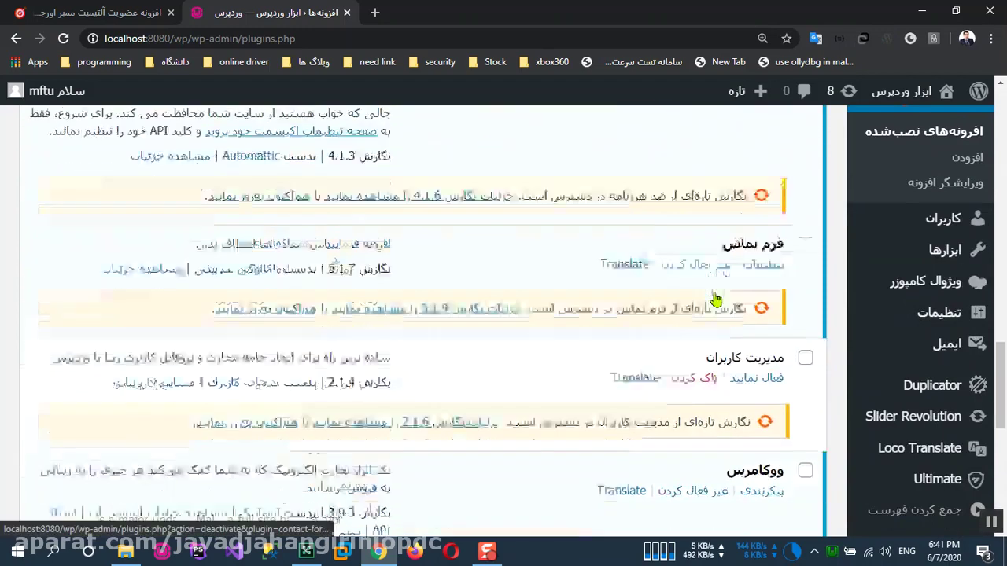
{"action": "scroll", "coordinate": [716, 298], "scroll_direction": "up", "scroll_amount": 8}
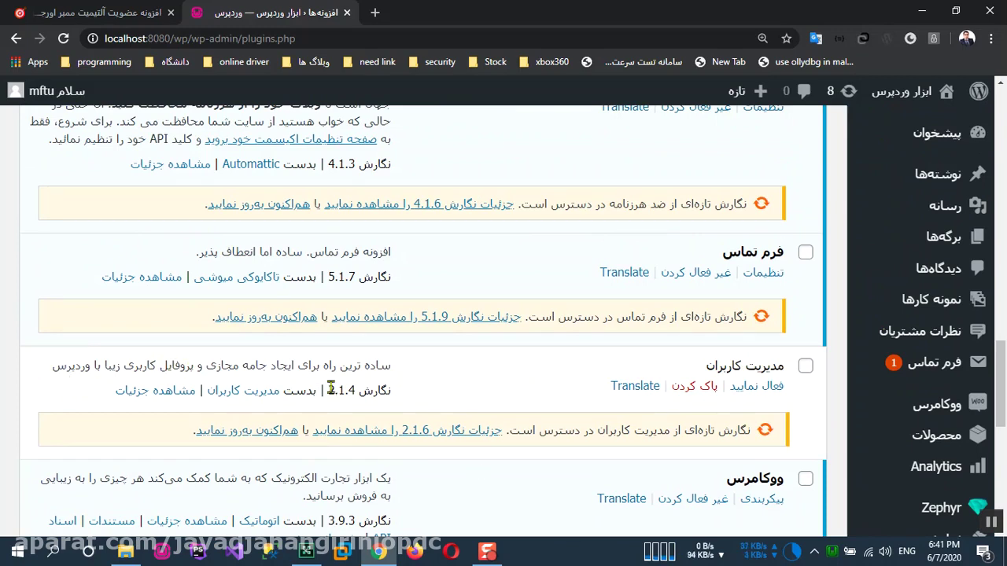
{"action": "left_click_drag", "start_coordinate": [381, 365], "coordinate": [67, 365]}
{"action": "double_click", "coordinate": [302, 365]}
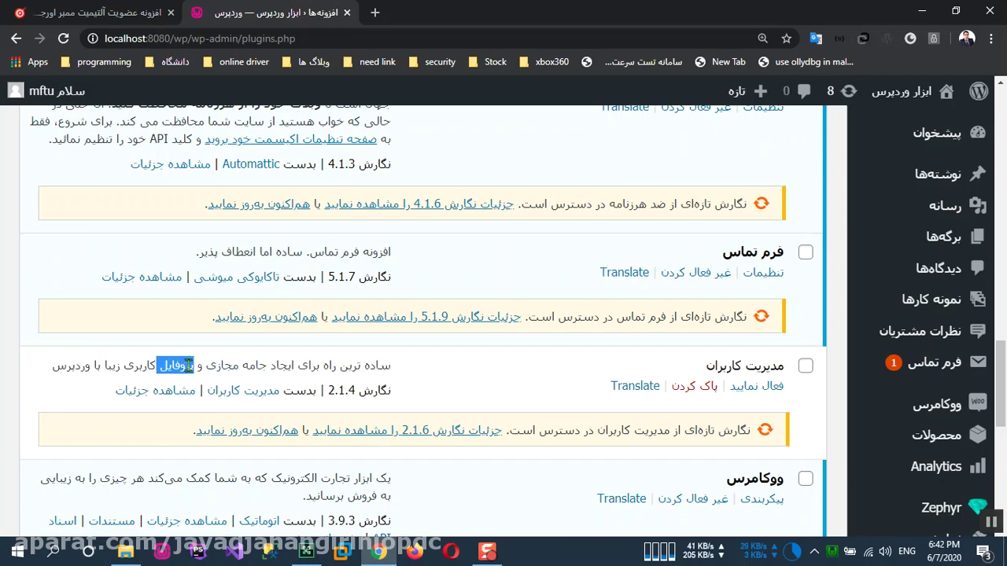
{"action": "triple_click", "coordinate": [275, 366]}
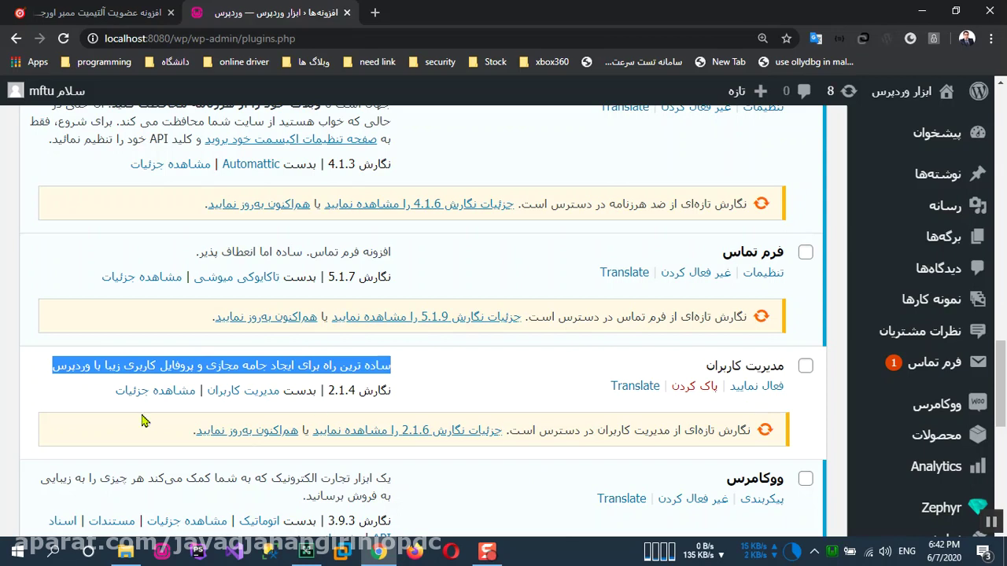
{"action": "left_click", "coordinate": [329, 368]}
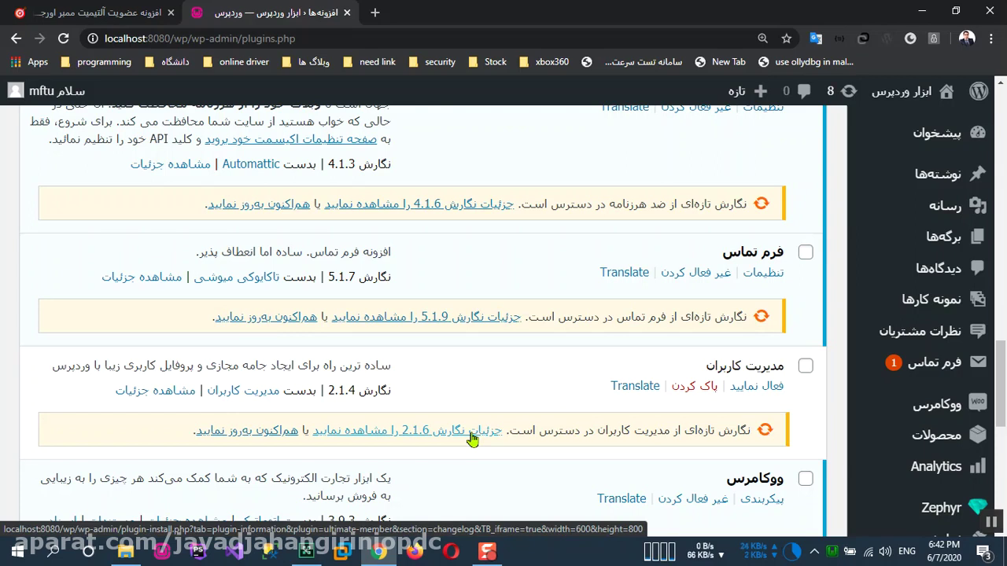
{"action": "left_click", "coordinate": [775, 387]}
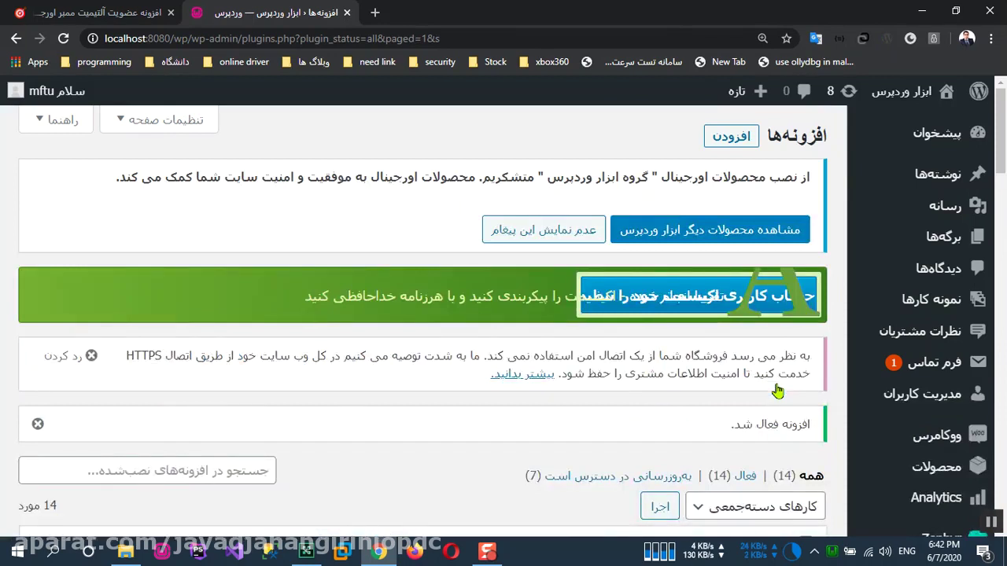
Dismiss the WooCommerce notice about the insecure HTTPS connection on the plugins page
{"action": "left_click", "coordinate": [56, 356]}
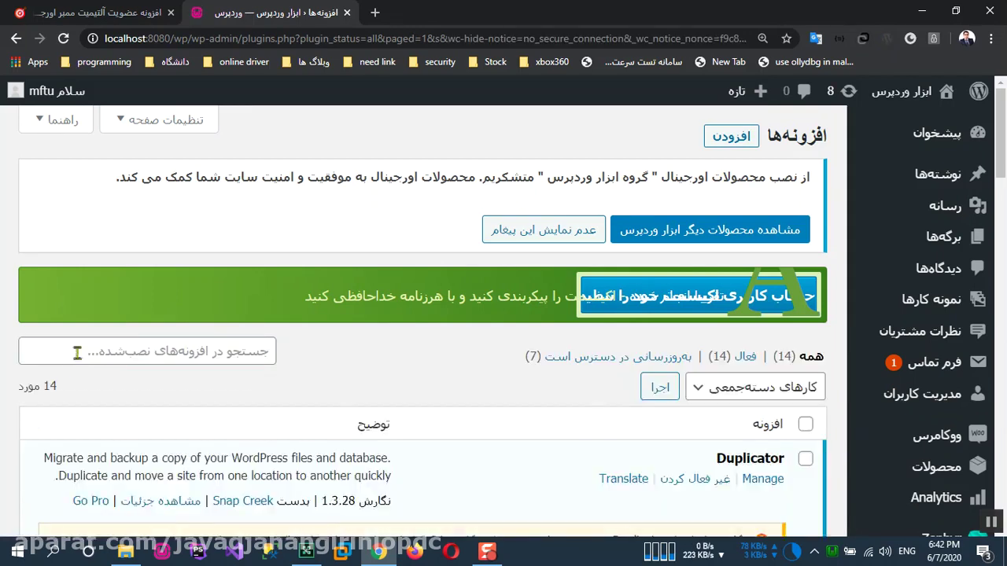
{"action": "scroll", "coordinate": [605, 432], "scroll_direction": "down", "scroll_amount": 7}
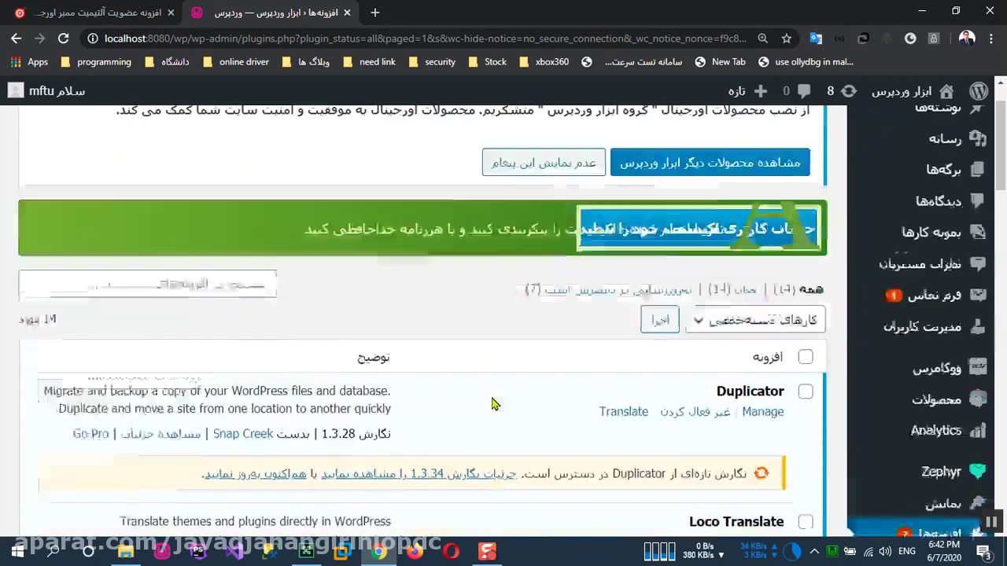
{"action": "scroll", "coordinate": [515, 421], "scroll_direction": "up", "scroll_amount": 10}
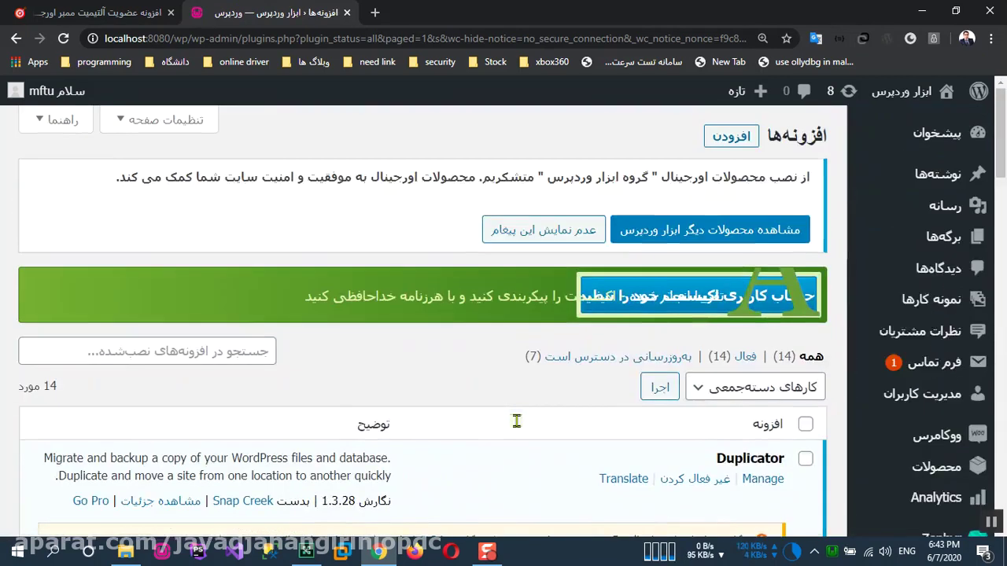
Filter the plugins to those with available updates and try to apply the به‌روزرسانی bulk action
{"action": "left_click", "coordinate": [624, 366]}
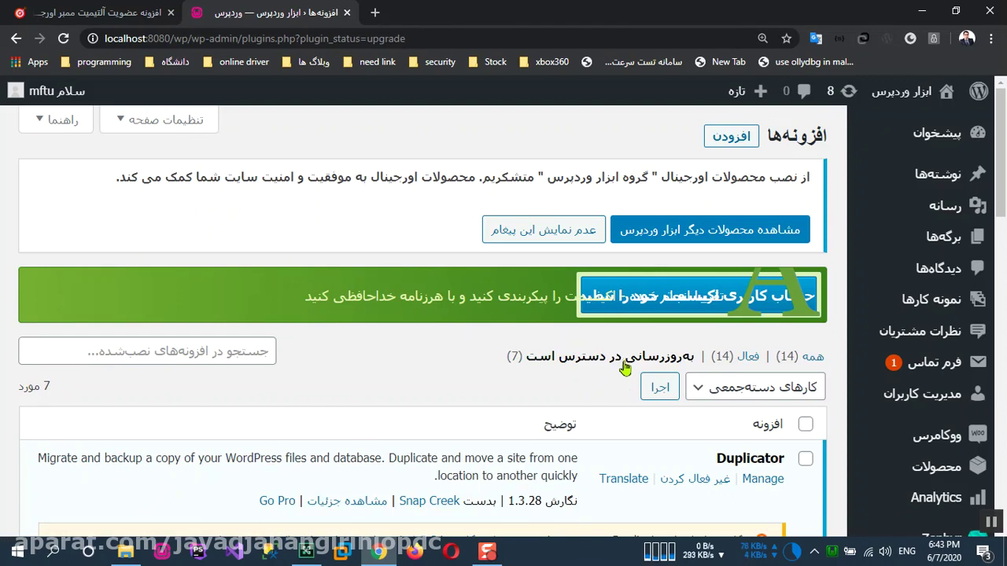
{"action": "left_click", "coordinate": [755, 387]}
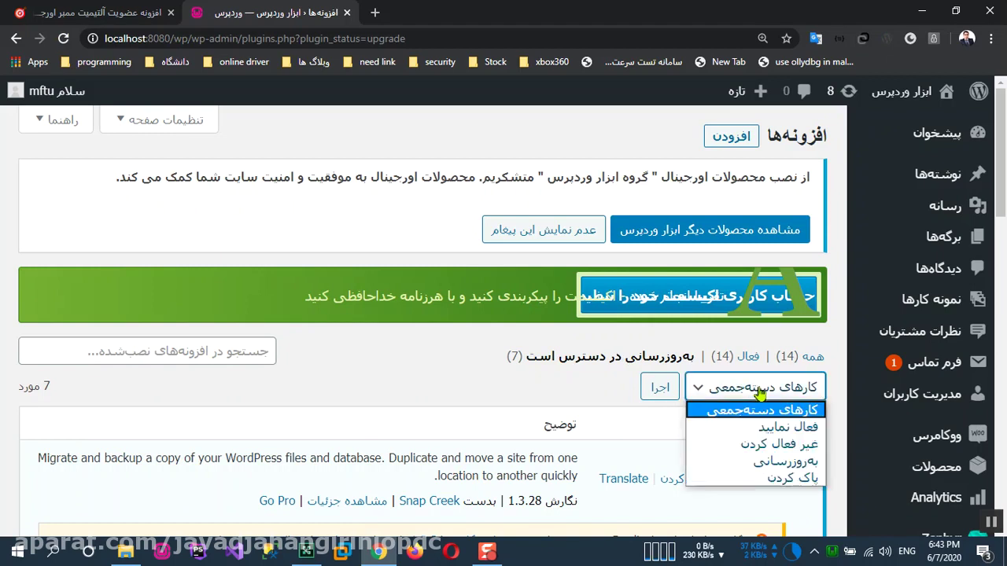
{"action": "left_click", "coordinate": [800, 464]}
{"action": "left_click", "coordinate": [668, 396]}
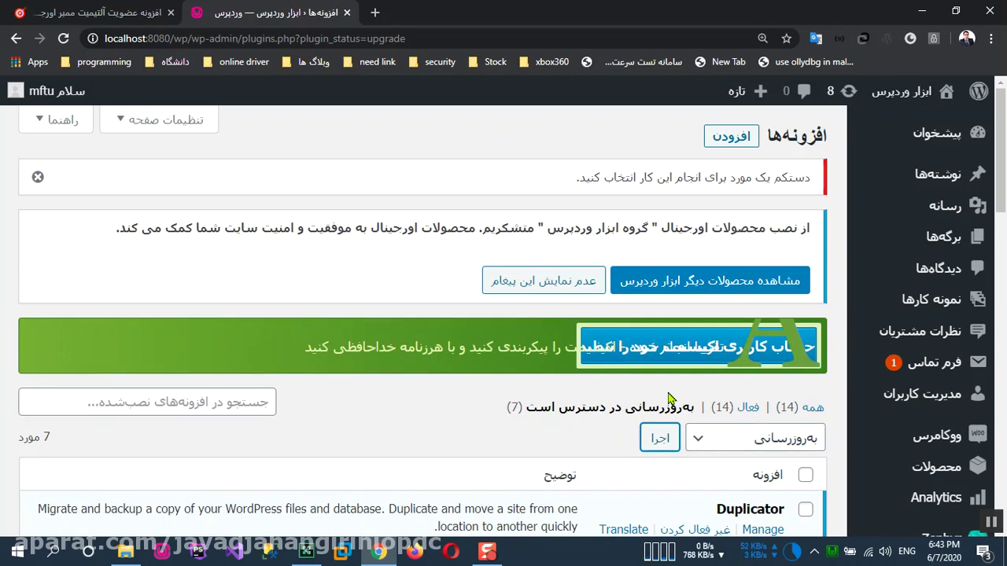
Select all the listed plugins and run the به‌روزرسانی bulk action on them
{"action": "scroll", "coordinate": [668, 399], "scroll_direction": "down", "scroll_amount": 4}
{"action": "scroll", "coordinate": [665, 315], "scroll_direction": "up", "scroll_amount": 2}
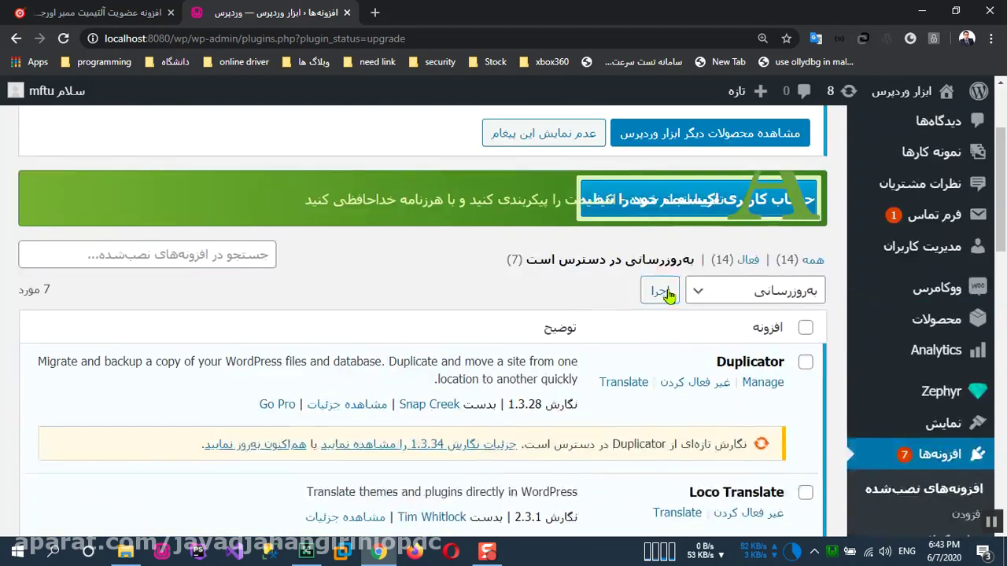
{"action": "scroll", "coordinate": [668, 293], "scroll_direction": "up", "scroll_amount": 3}
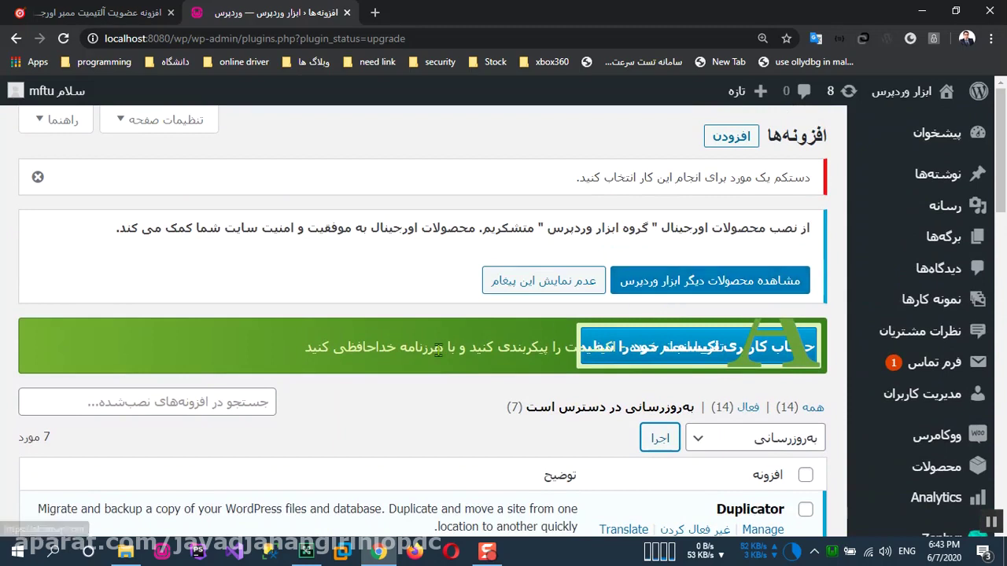
{"action": "scroll", "coordinate": [440, 362], "scroll_direction": "down", "scroll_amount": 4}
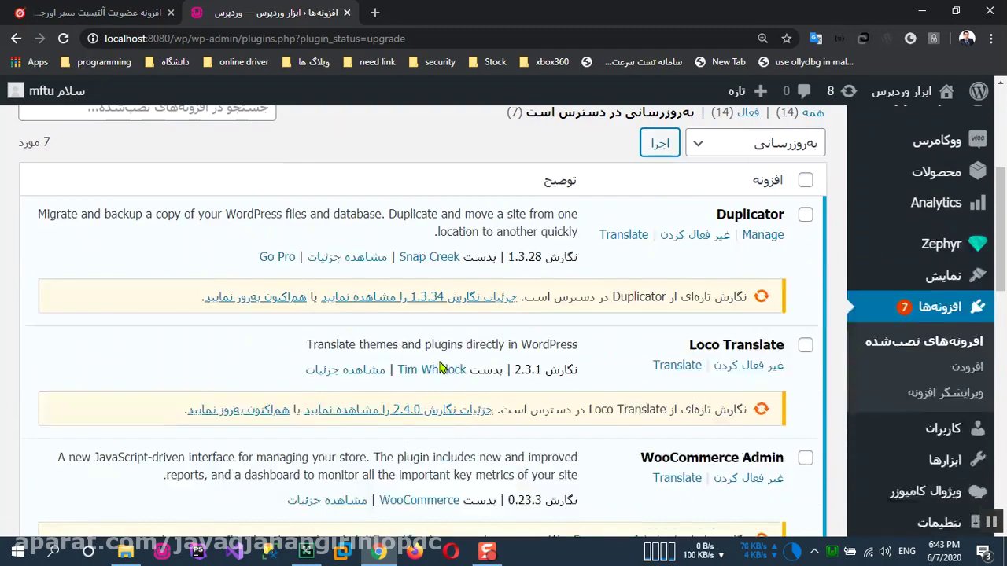
{"action": "scroll", "coordinate": [440, 368], "scroll_direction": "up", "scroll_amount": 1}
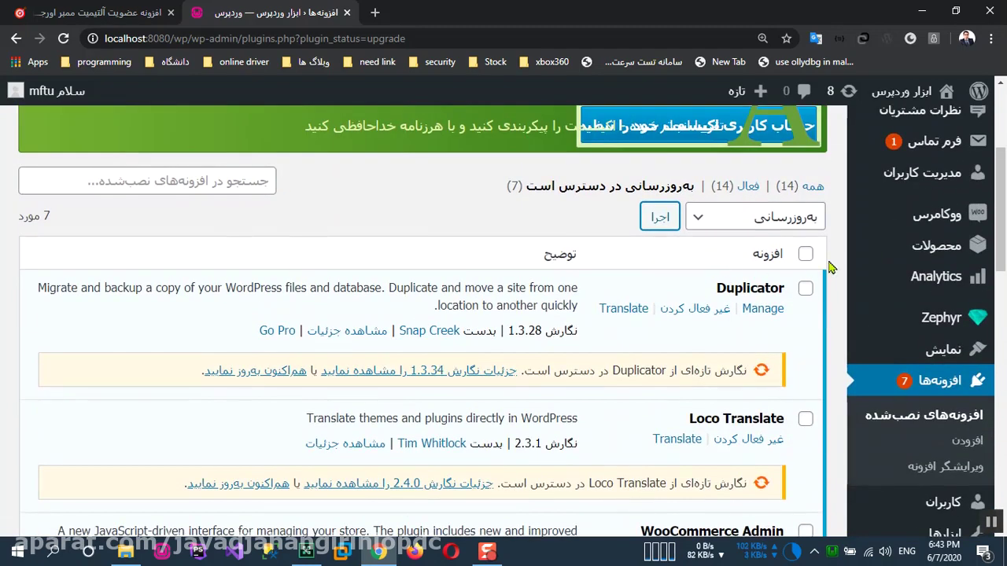
{"action": "left_click", "coordinate": [806, 254]}
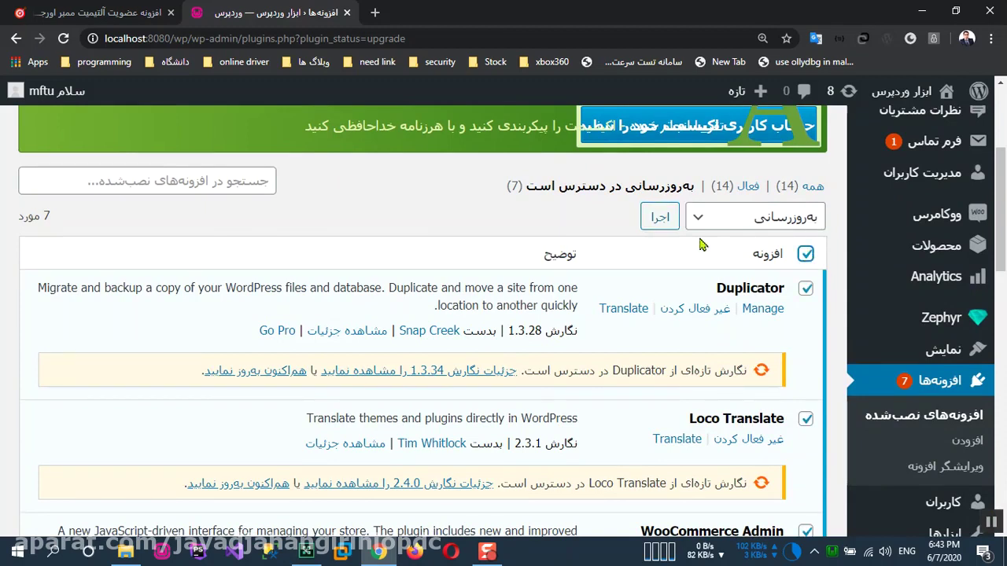
{"action": "left_click", "coordinate": [652, 221]}
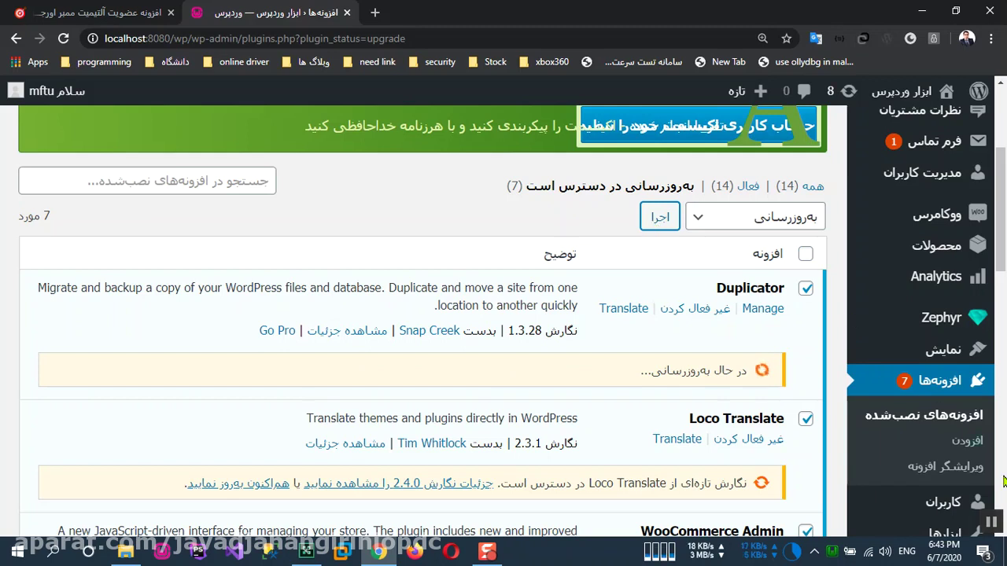
Check the update progress of each plugin down to ووکامرس, then reopen the installed plugins page
{"action": "scroll", "coordinate": [730, 340], "scroll_direction": "down", "scroll_amount": 3}
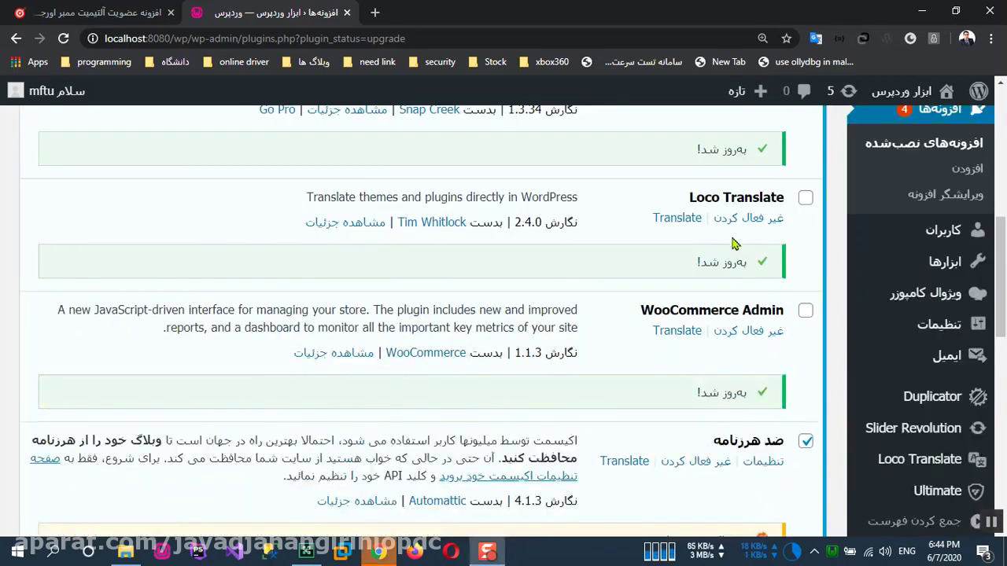
{"action": "scroll", "coordinate": [734, 263], "scroll_direction": "down", "scroll_amount": 3}
{"action": "scroll", "coordinate": [736, 269], "scroll_direction": "down", "scroll_amount": 1}
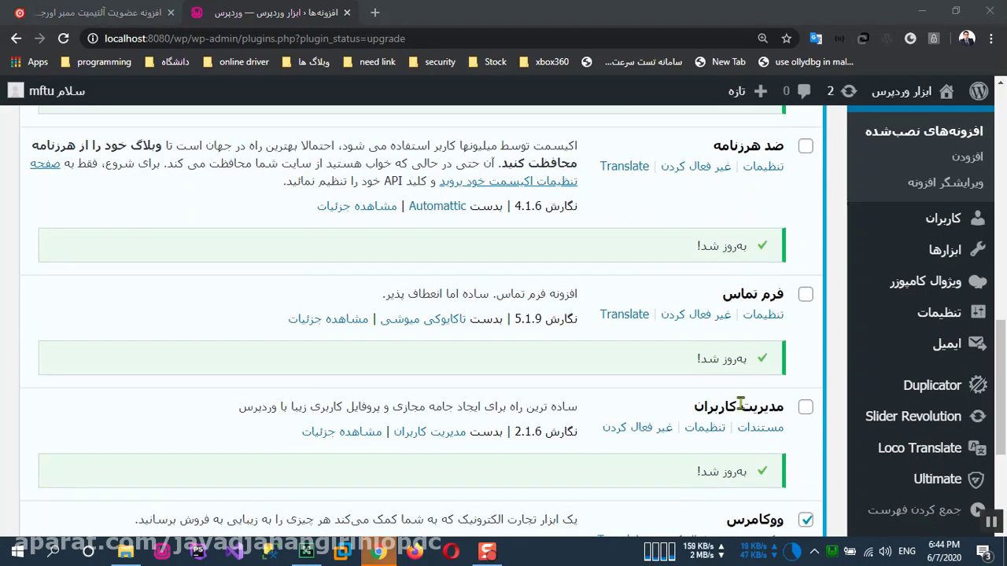
{"action": "scroll", "coordinate": [739, 405], "scroll_direction": "down", "scroll_amount": 1}
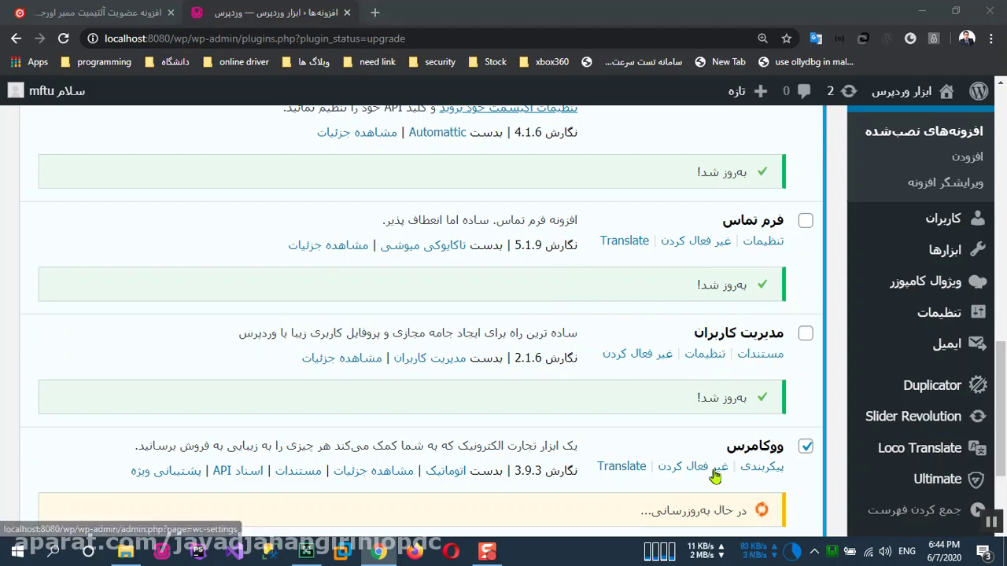
{"action": "scroll", "coordinate": [725, 359], "scroll_direction": "down", "scroll_amount": 3}
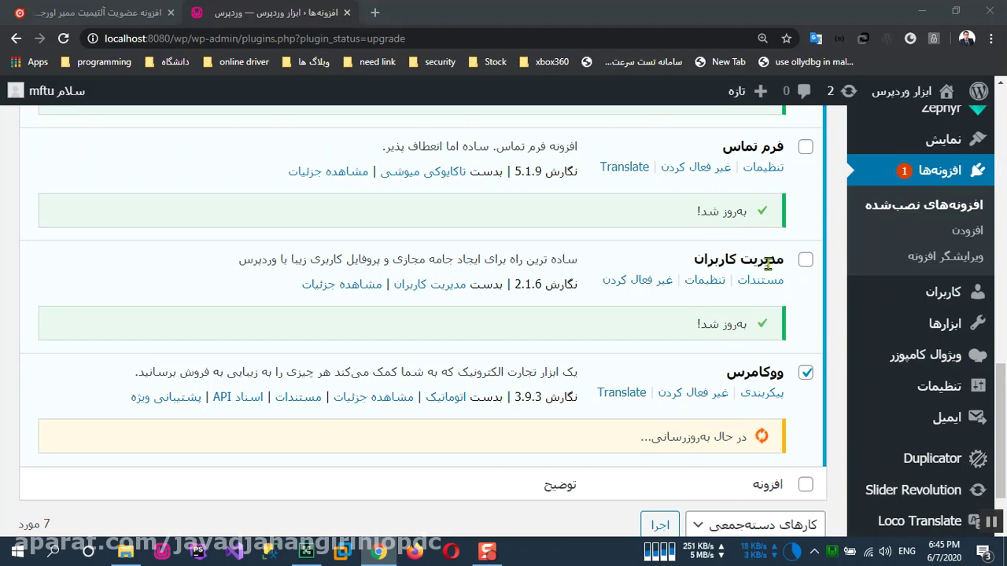
{"action": "left_click", "coordinate": [748, 374]}
{"action": "left_click", "coordinate": [941, 177]}
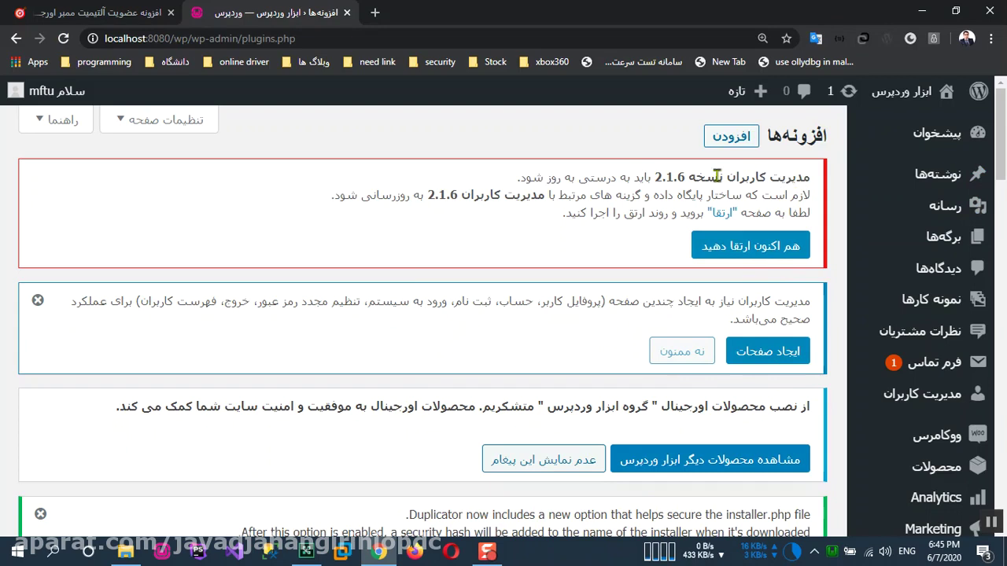
Open the مدیریت کاربران upgrade process page from the plugin's version 2.1.6 upgrade notice
{"action": "left_click", "coordinate": [762, 249]}
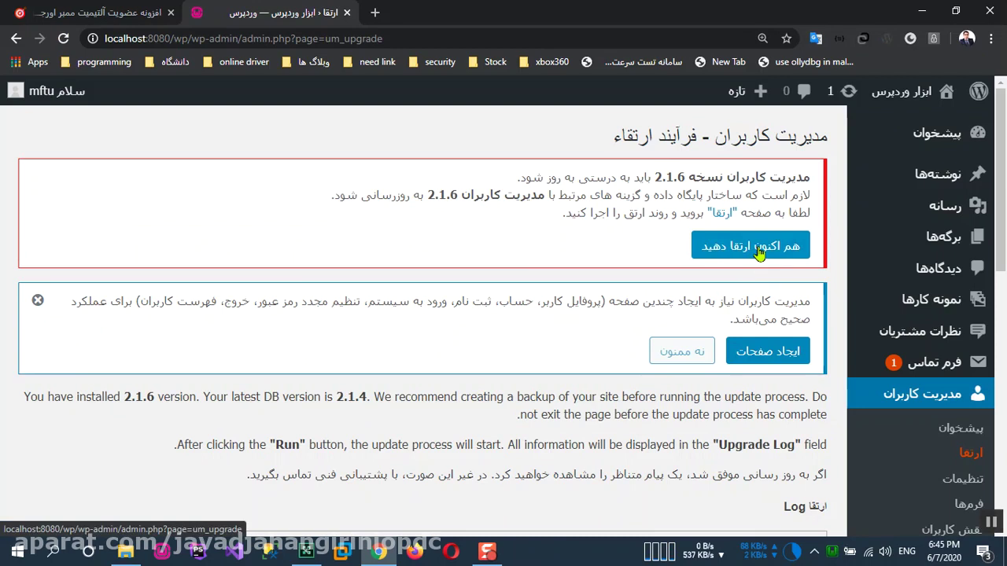
{"action": "left_click", "coordinate": [757, 252]}
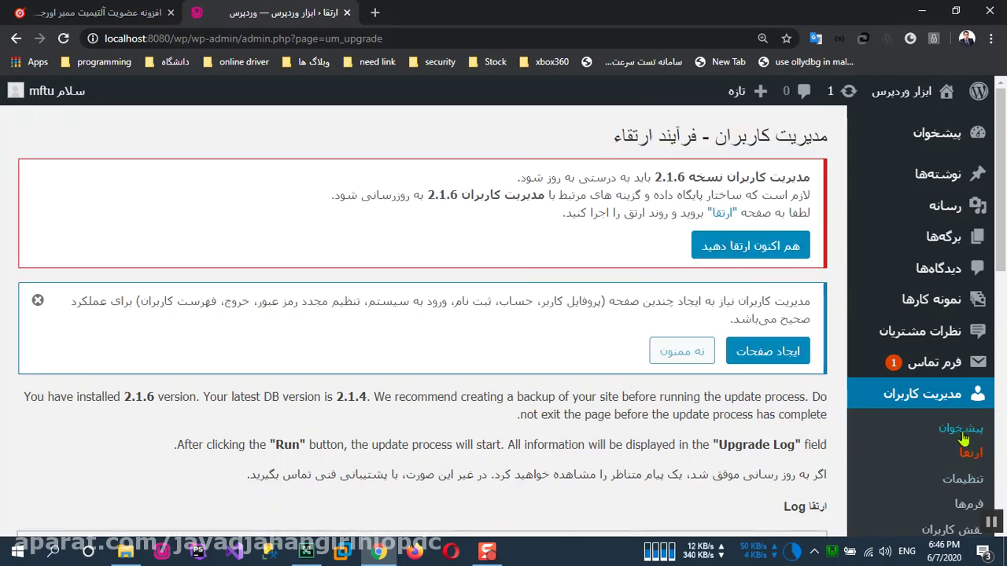
{"action": "left_click", "coordinate": [729, 338]}
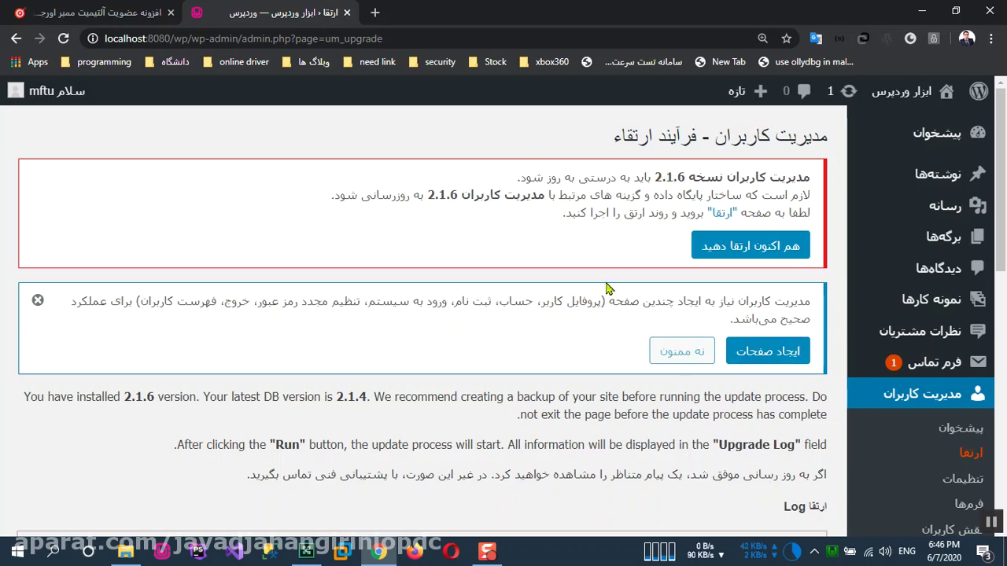
Create the pages required by مدیریت کاربران and review the page assignments in its general settings
{"action": "left_click", "coordinate": [765, 358]}
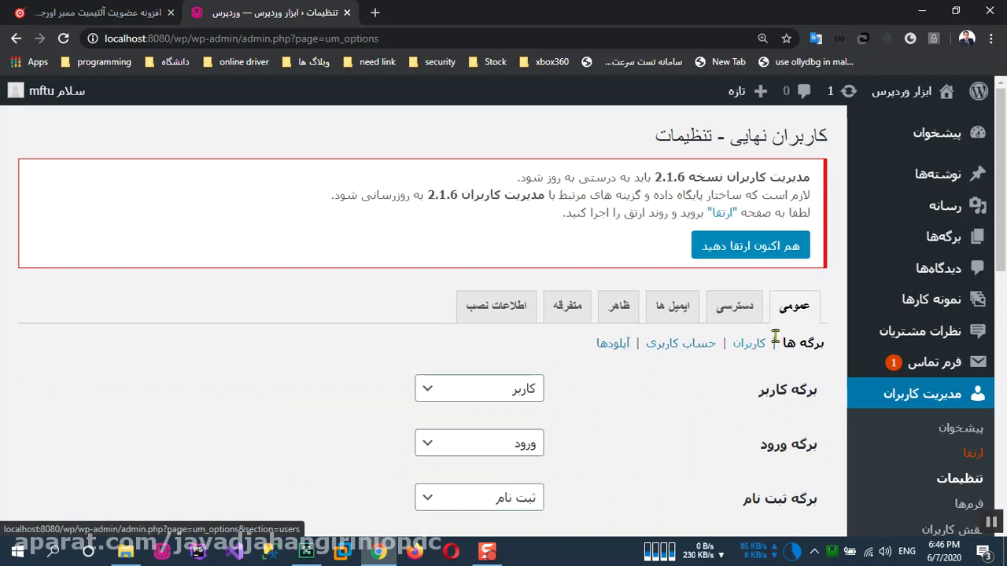
{"action": "scroll", "coordinate": [763, 350], "scroll_direction": "down", "scroll_amount": 2}
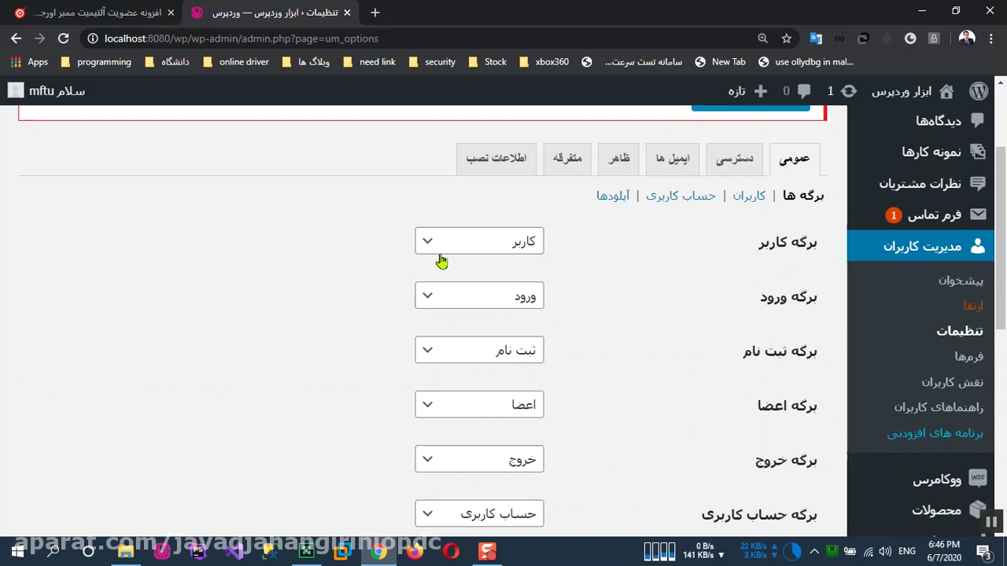
{"action": "scroll", "coordinate": [522, 314], "scroll_direction": "down", "scroll_amount": 4}
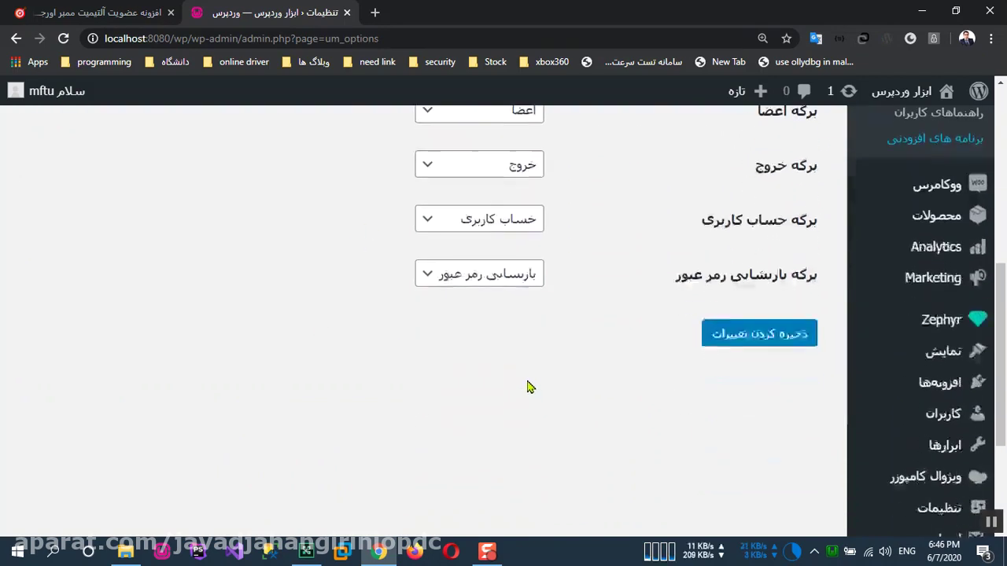
{"action": "scroll", "coordinate": [527, 389], "scroll_direction": "up", "scroll_amount": 4}
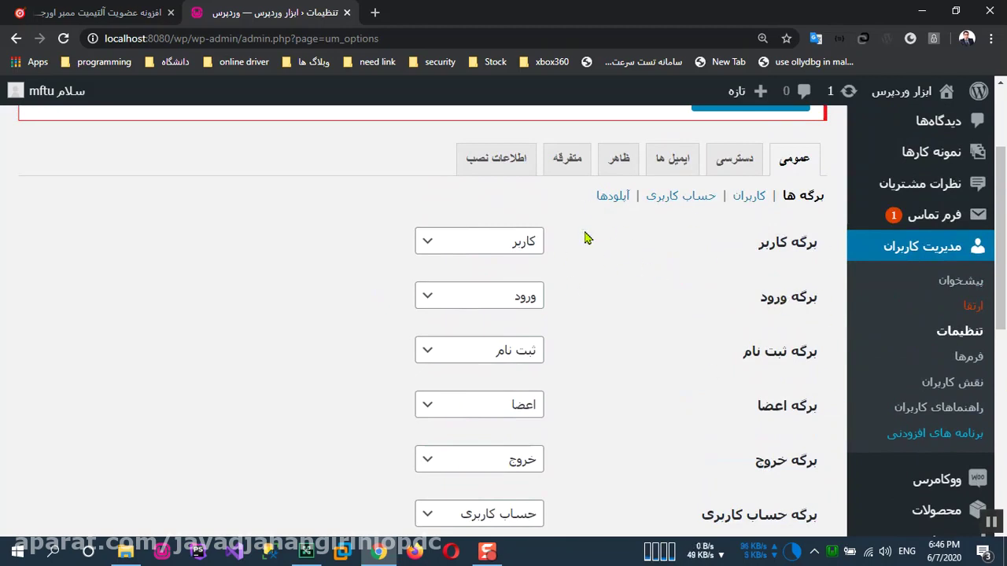
{"action": "scroll", "coordinate": [708, 236], "scroll_direction": "up", "scroll_amount": 2}
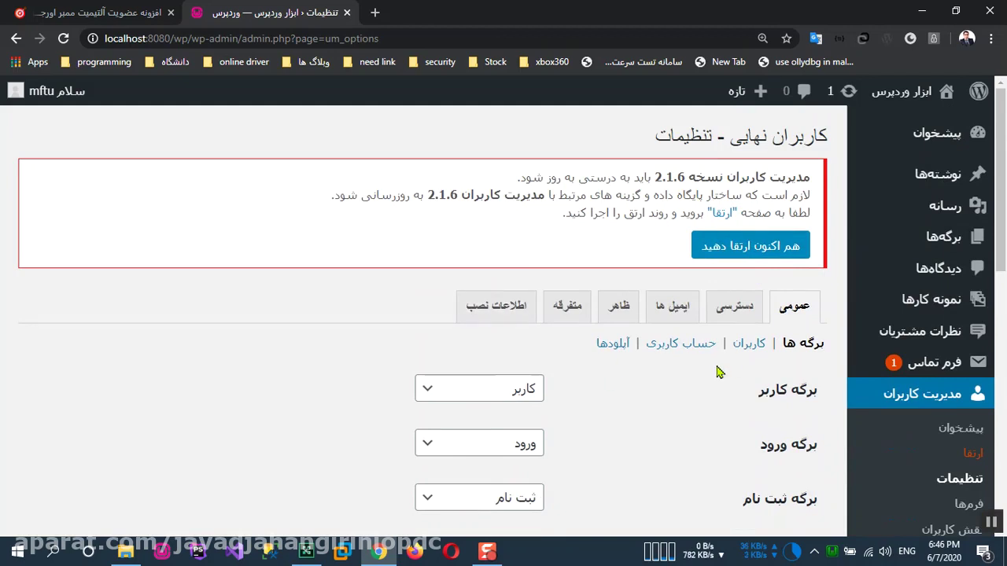
Review the page assignments from برگه کاربر to برگه بازنشانی رمز عبور and save the مدیریت کاربران general settings
{"action": "scroll", "coordinate": [598, 331], "scroll_direction": "down", "scroll_amount": 4}
{"action": "scroll", "coordinate": [625, 353], "scroll_direction": "up", "scroll_amount": 1}
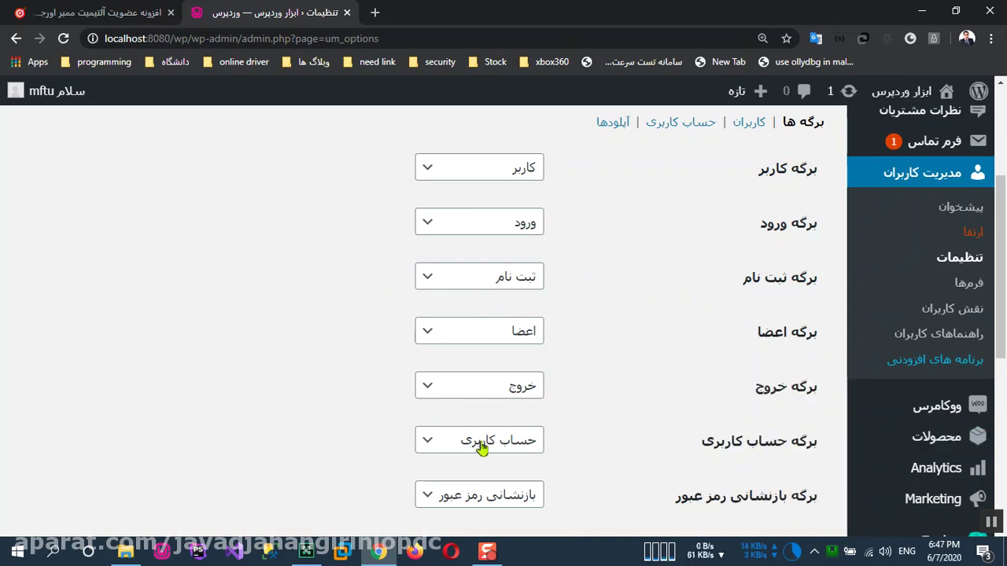
{"action": "scroll", "coordinate": [481, 445], "scroll_direction": "down", "scroll_amount": 2}
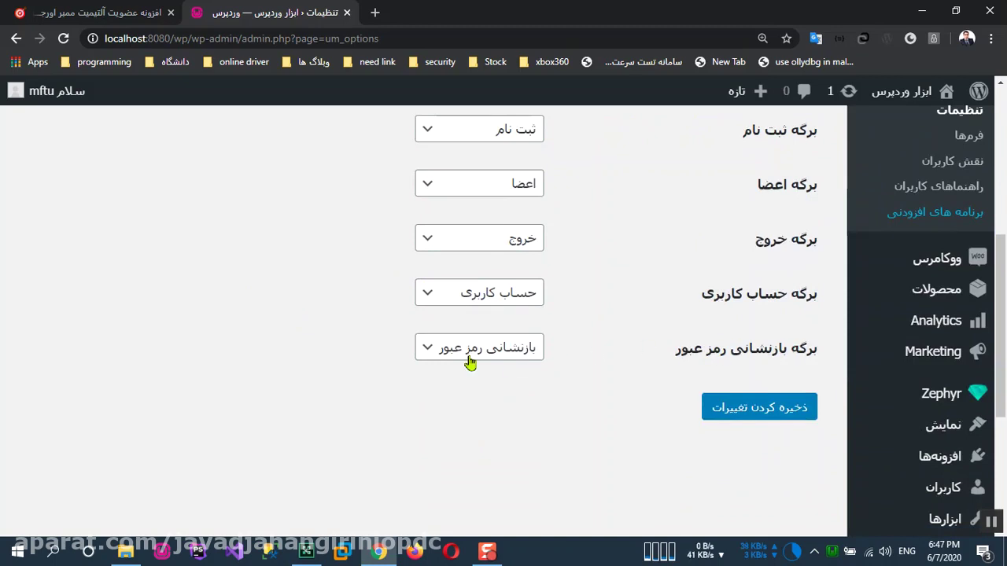
{"action": "left_click", "coordinate": [785, 415]}
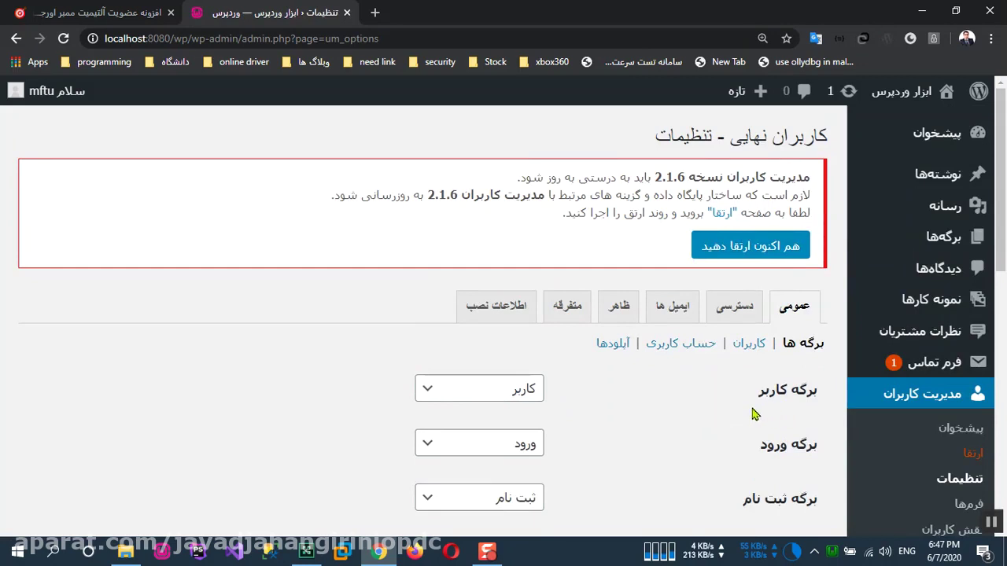
{"action": "scroll", "coordinate": [488, 433], "scroll_direction": "down", "scroll_amount": 2}
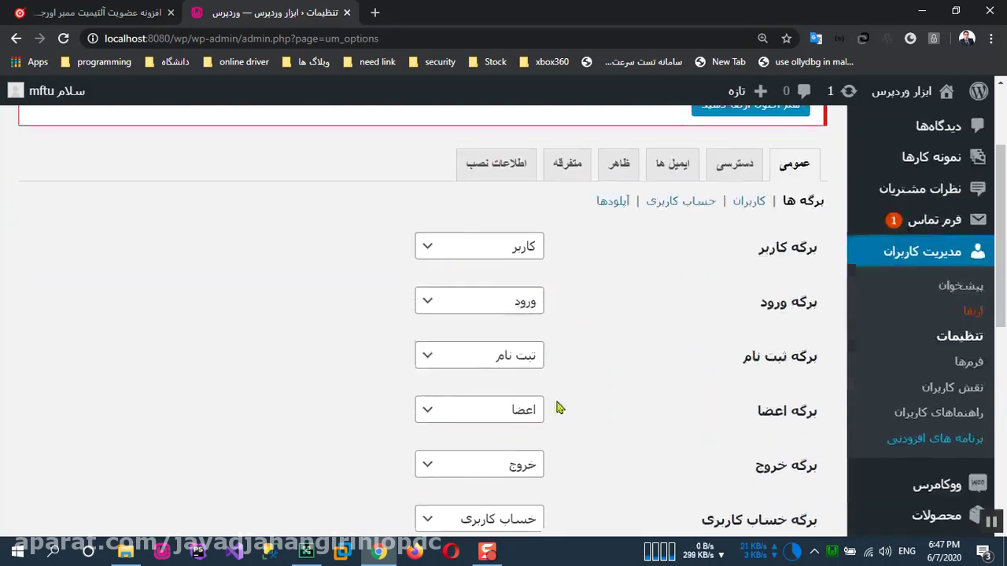
{"action": "scroll", "coordinate": [551, 405], "scroll_direction": "down", "scroll_amount": 2}
{"action": "left_click", "coordinate": [770, 488]}
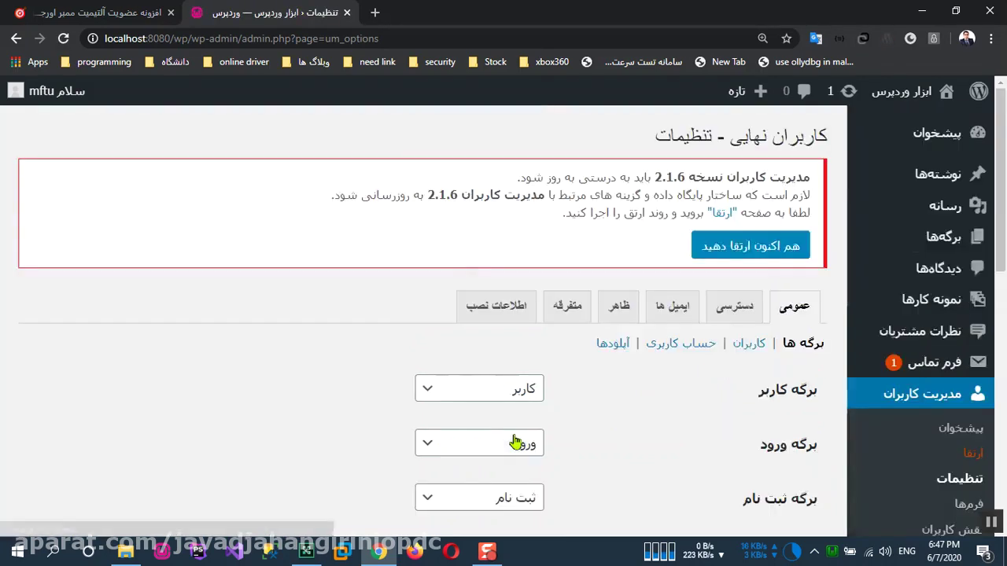
Open the site's full برگه‌ها list in a new browser tab and switch to it
{"action": "mouse_move", "coordinate": [952, 237]}
{"action": "right_click", "coordinate": [826, 246]}
{"action": "left_click", "coordinate": [857, 250]}
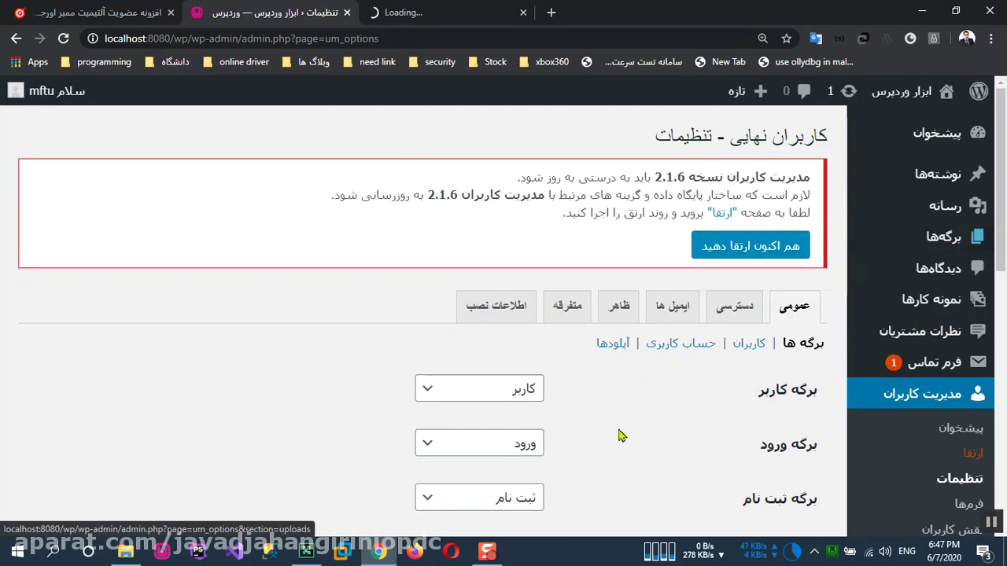
{"action": "scroll", "coordinate": [571, 393], "scroll_direction": "down", "scroll_amount": 1}
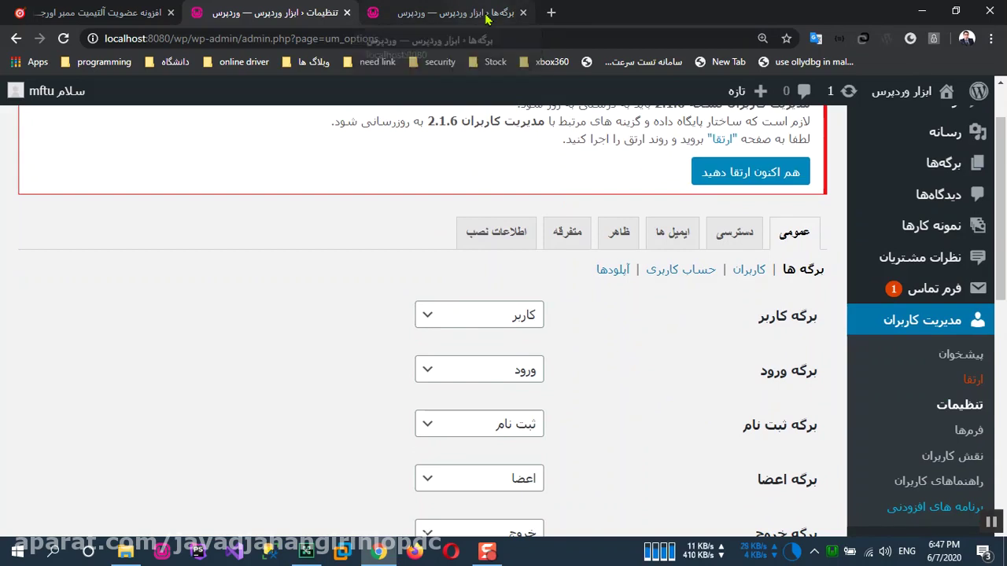
{"action": "left_click", "coordinate": [486, 16]}
{"action": "left_click", "coordinate": [316, 15]}
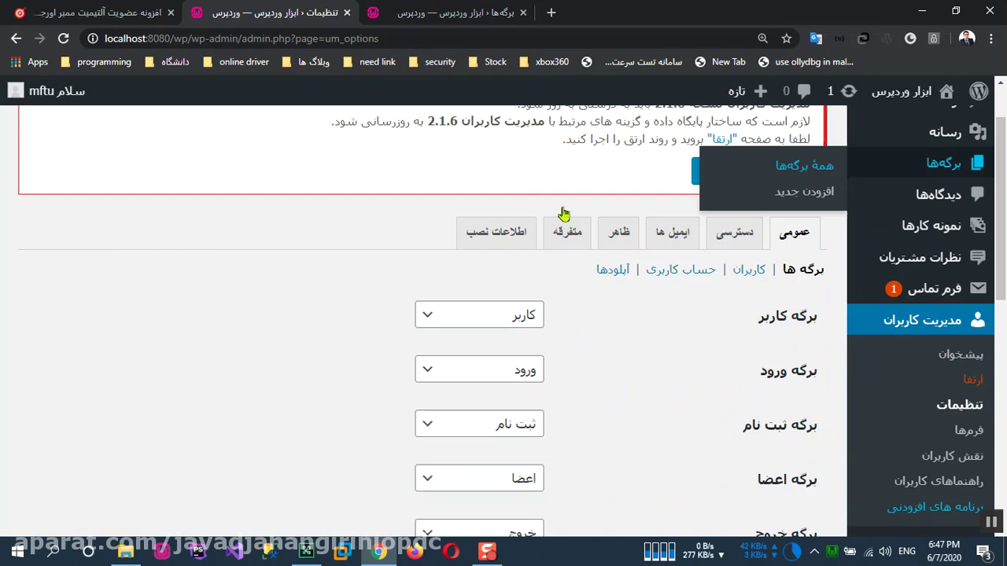
{"action": "left_click", "coordinate": [455, 13]}
Examine the pages list for the entries marked UM, from اعضا down to the sample pages
{"action": "scroll", "coordinate": [407, 342], "scroll_direction": "down", "scroll_amount": 1}
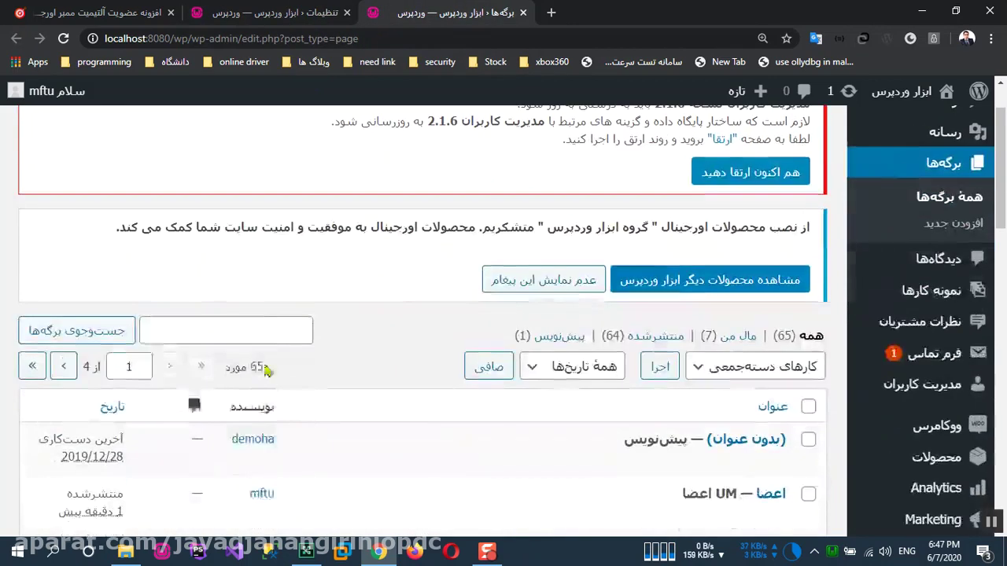
{"action": "left_click", "coordinate": [280, 332]}
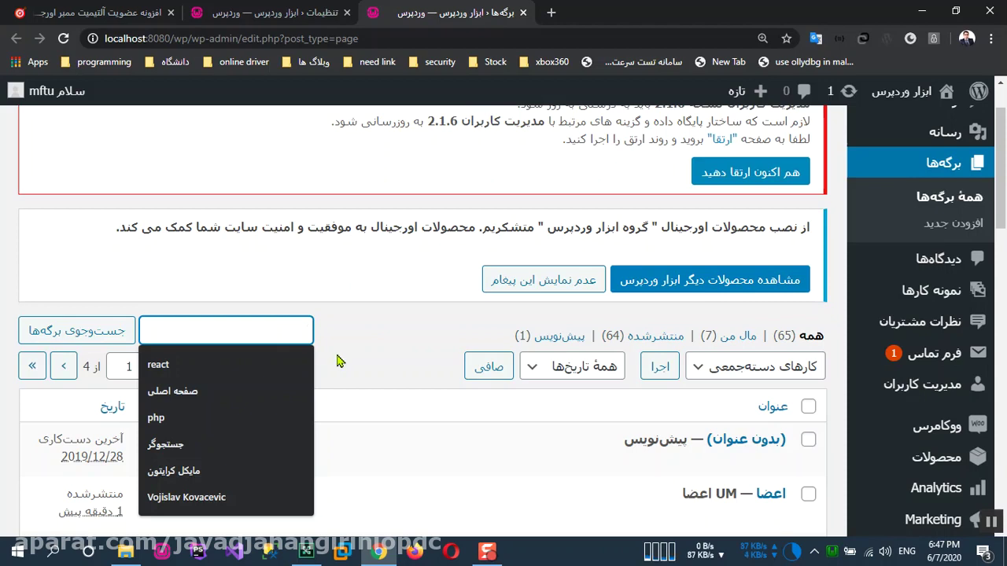
{"action": "key", "text": "Escape"}
{"action": "scroll", "coordinate": [598, 417], "scroll_direction": "down", "scroll_amount": 1}
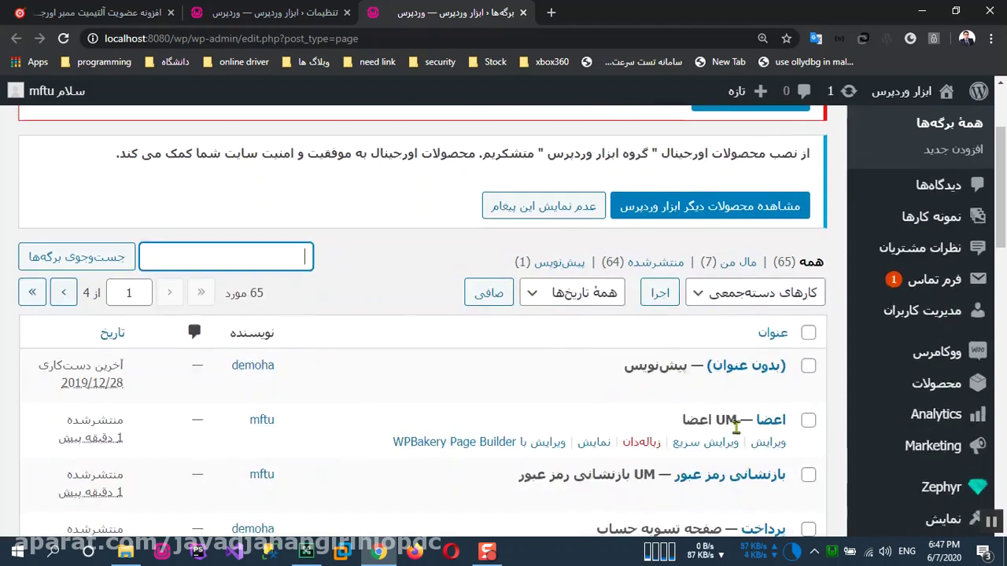
{"action": "scroll", "coordinate": [692, 433], "scroll_direction": "down", "scroll_amount": 2}
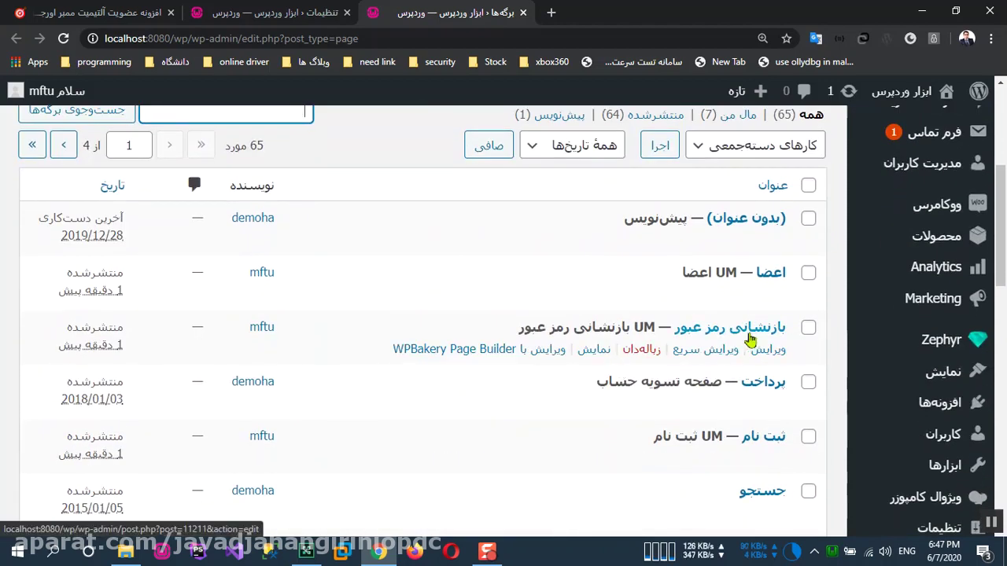
{"action": "scroll", "coordinate": [699, 437], "scroll_direction": "down", "scroll_amount": 1}
{"action": "scroll", "coordinate": [699, 436], "scroll_direction": "down", "scroll_amount": 1}
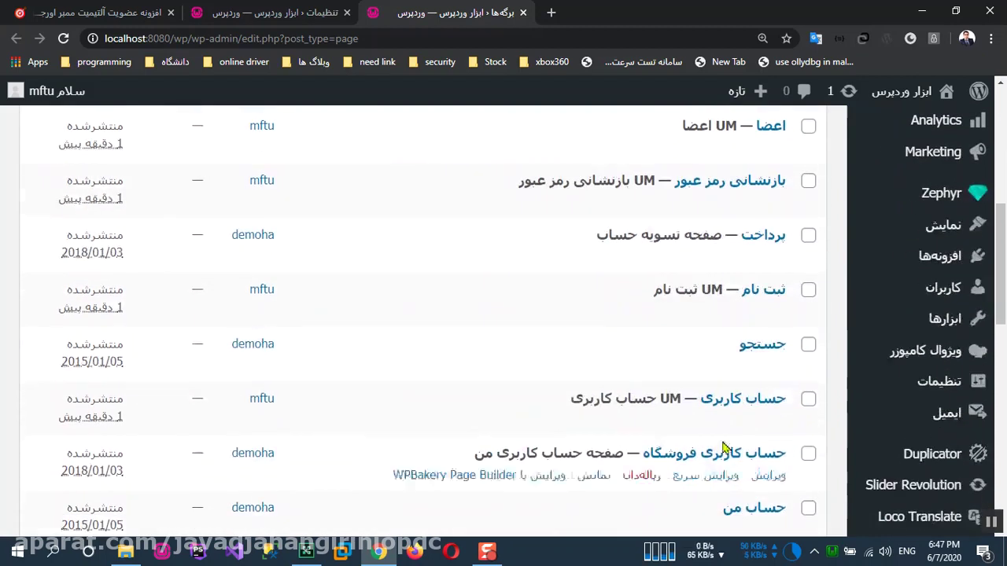
{"action": "scroll", "coordinate": [758, 413], "scroll_direction": "down", "scroll_amount": 2}
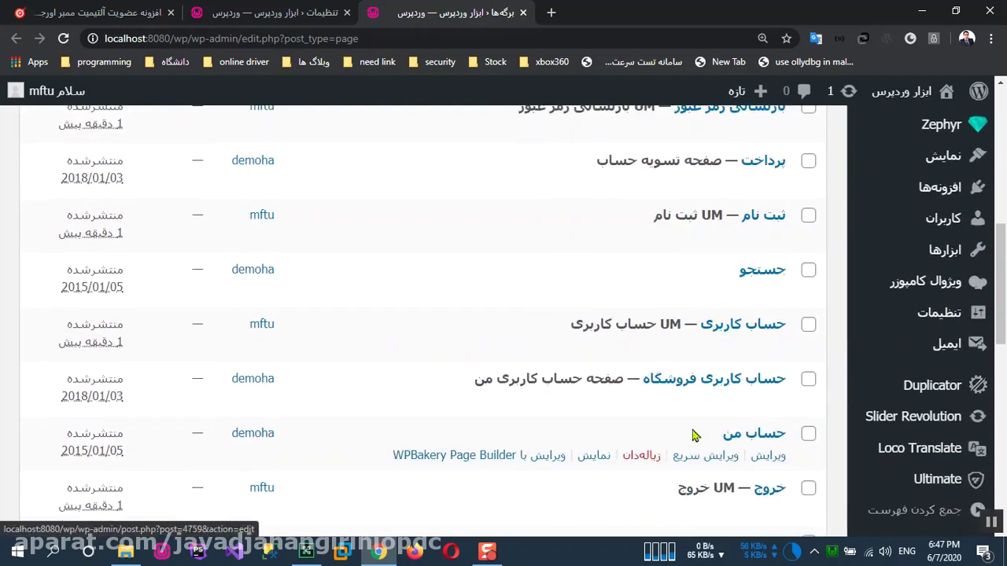
{"action": "scroll", "coordinate": [740, 460], "scroll_direction": "down", "scroll_amount": 2}
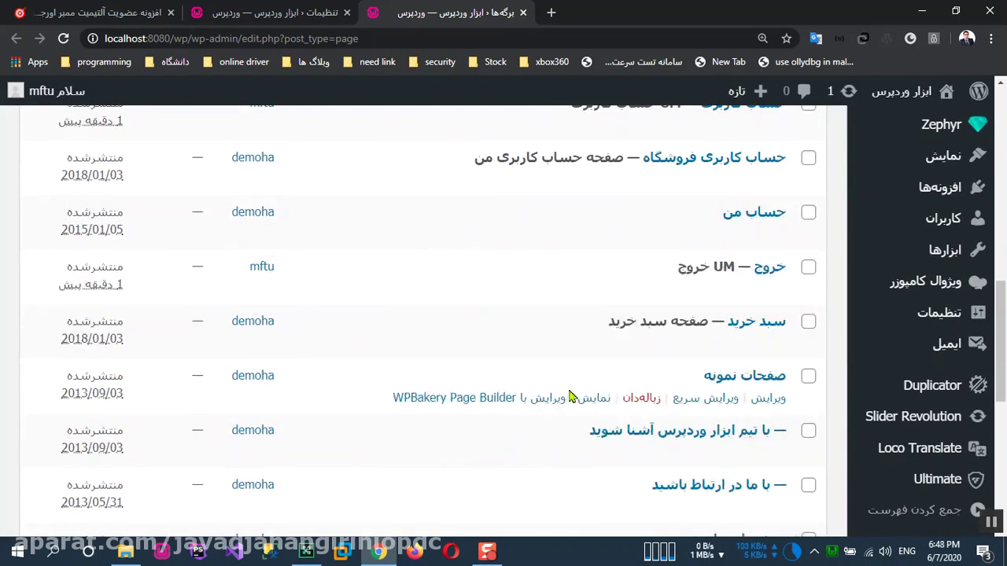
{"action": "scroll", "coordinate": [590, 406], "scroll_direction": "down", "scroll_amount": 3}
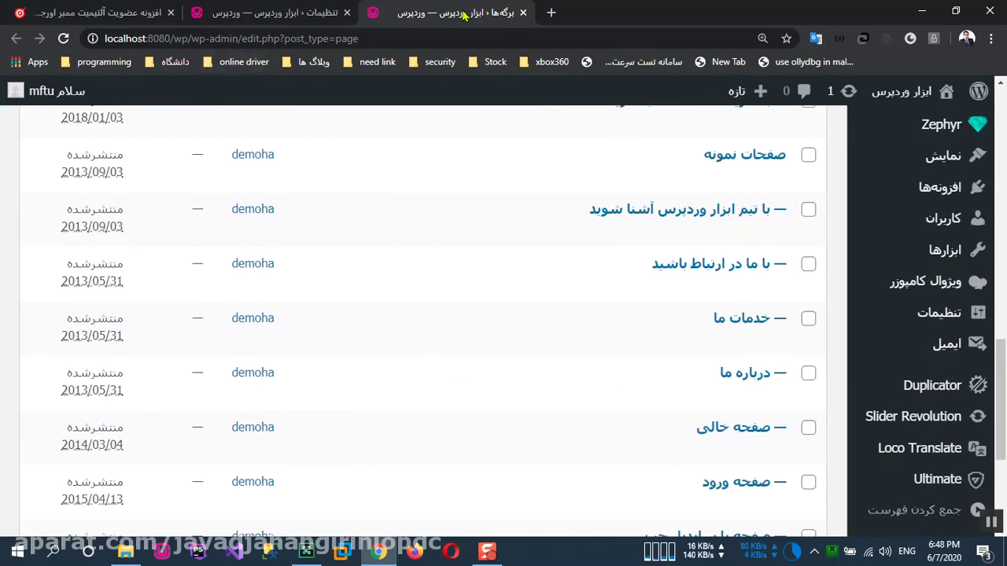
Search the site's pages for کاربر
{"action": "left_click", "coordinate": [302, 21]}
{"action": "left_click", "coordinate": [463, 16]}
{"action": "scroll", "coordinate": [272, 197], "scroll_direction": "up", "scroll_amount": 10}
{"action": "left_click", "coordinate": [274, 330]}
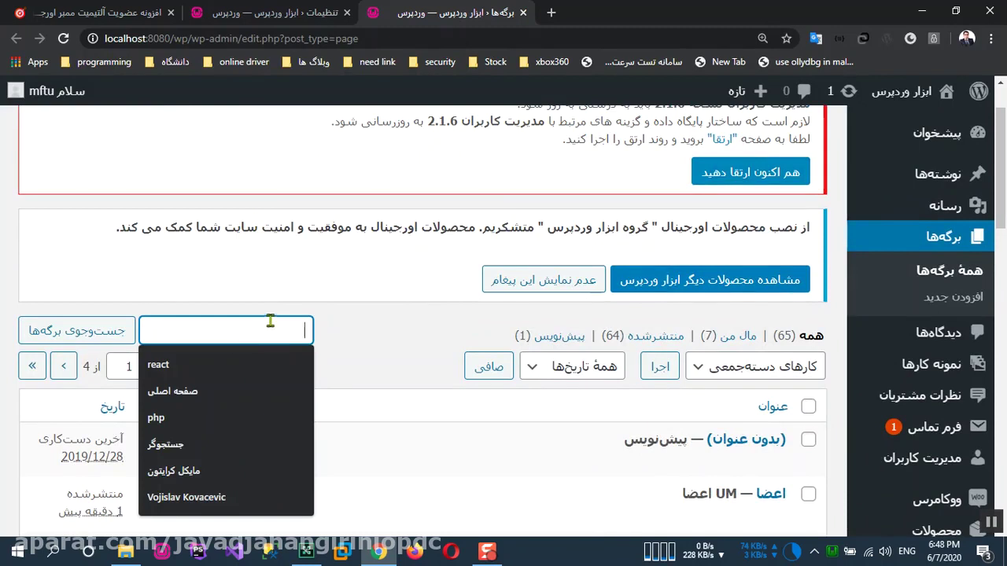
{"action": "type", "text": "'"}
{"action": "key", "text": "BackSpace"}
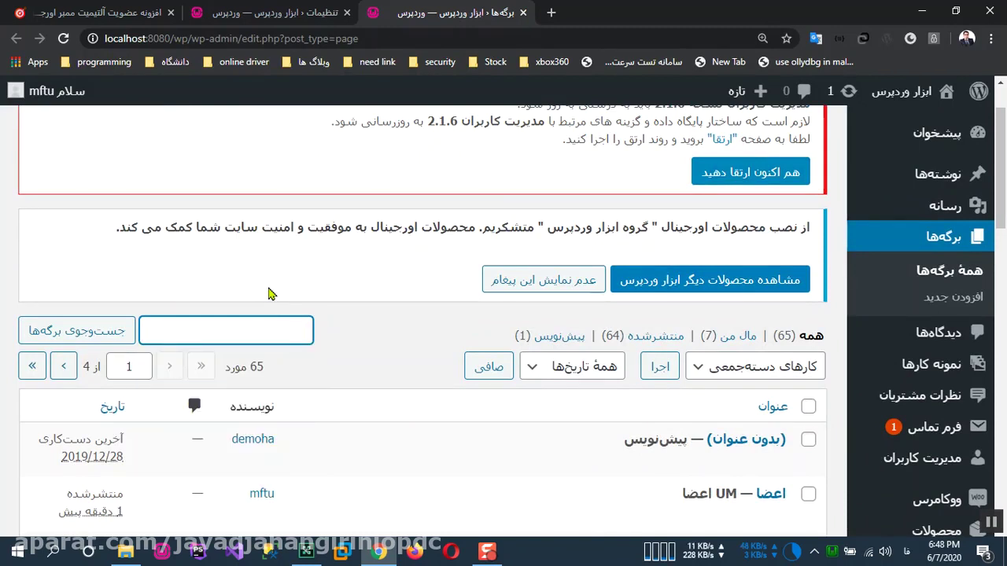
{"action": "type", "text": "کا"}
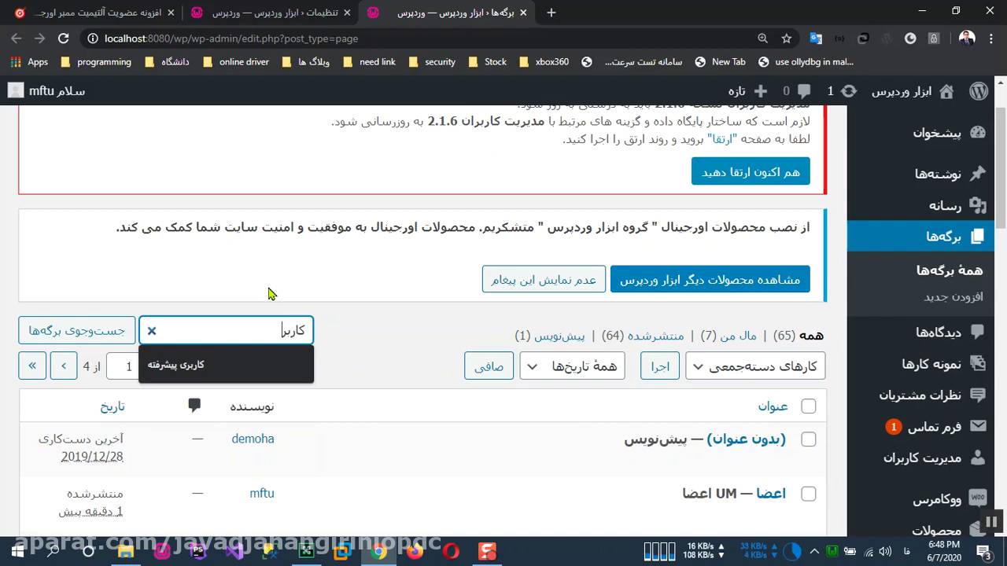
{"action": "type", "text": "ربر"}
{"action": "left_click", "coordinate": [69, 330]}
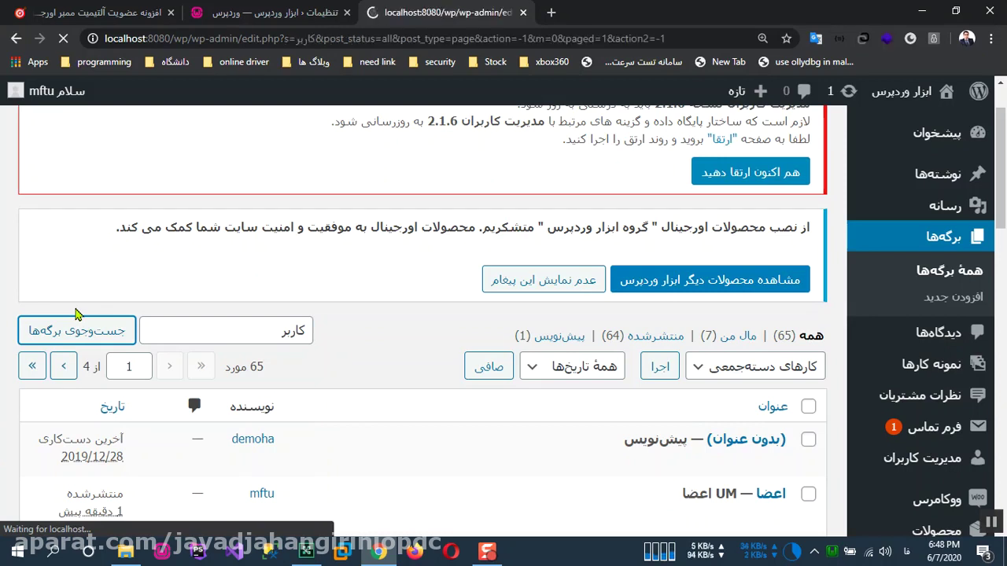
Find the page marked UM کاربر in the search results and open it for editing
{"action": "scroll", "coordinate": [451, 347], "scroll_direction": "down", "scroll_amount": 2}
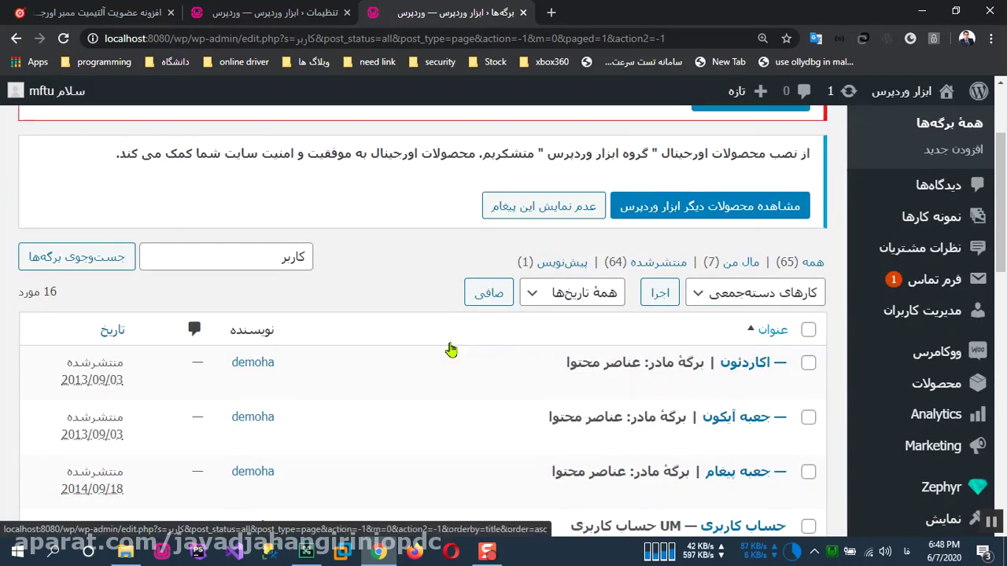
{"action": "scroll", "coordinate": [451, 349], "scroll_direction": "down", "scroll_amount": 2}
{"action": "scroll", "coordinate": [451, 349], "scroll_direction": "down", "scroll_amount": 8}
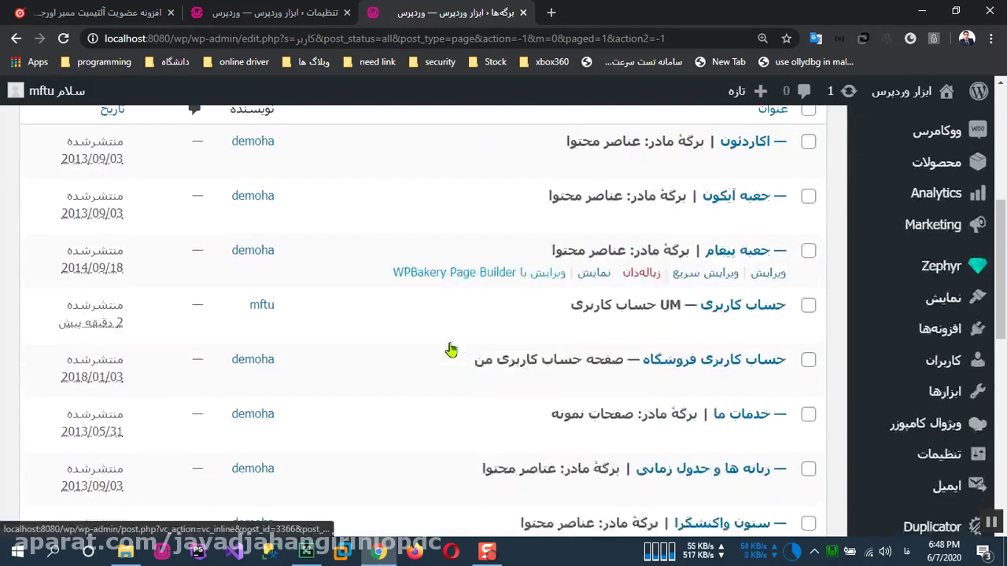
{"action": "scroll", "coordinate": [451, 348], "scroll_direction": "down", "scroll_amount": 2}
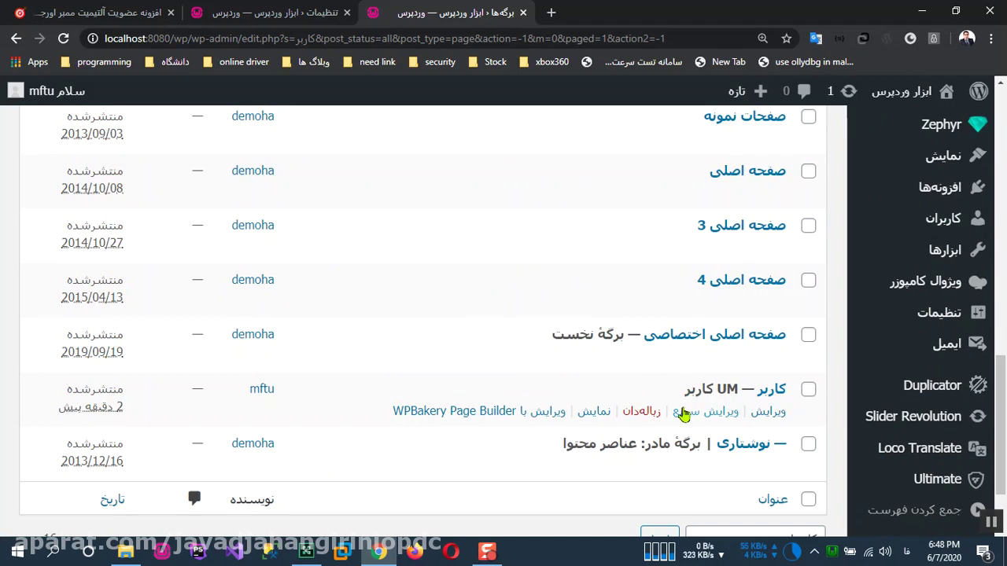
{"action": "left_click", "coordinate": [769, 416]}
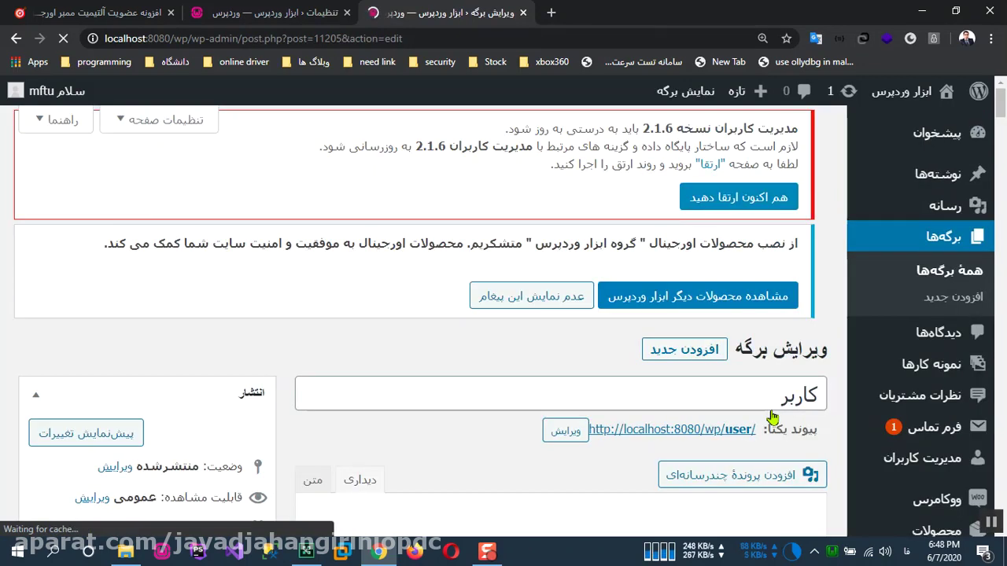
Examine the کاربر page's title and the ultimatemember form shortcode in its content, and return to the مدیریت کاربران settings tab
{"action": "scroll", "coordinate": [767, 423], "scroll_direction": "down", "scroll_amount": 2}
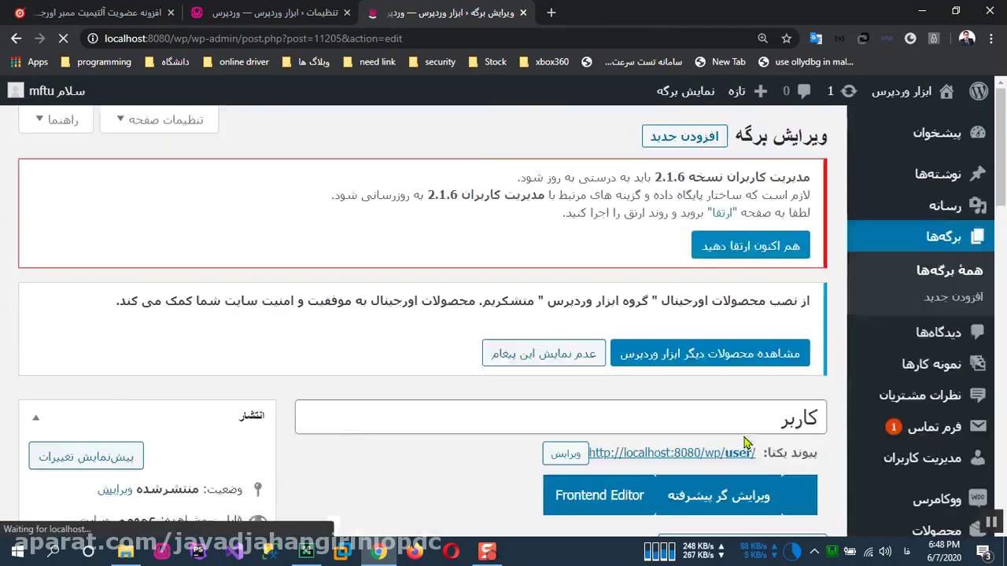
{"action": "scroll", "coordinate": [744, 436], "scroll_direction": "down", "scroll_amount": 6}
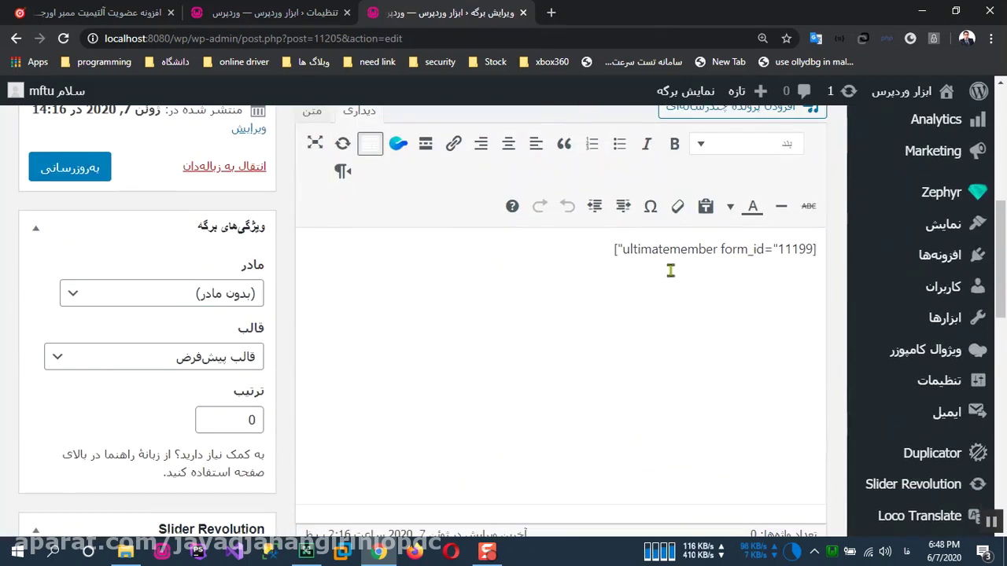
{"action": "left_click_drag", "start_coordinate": [608, 250], "coordinate": [818, 250]}
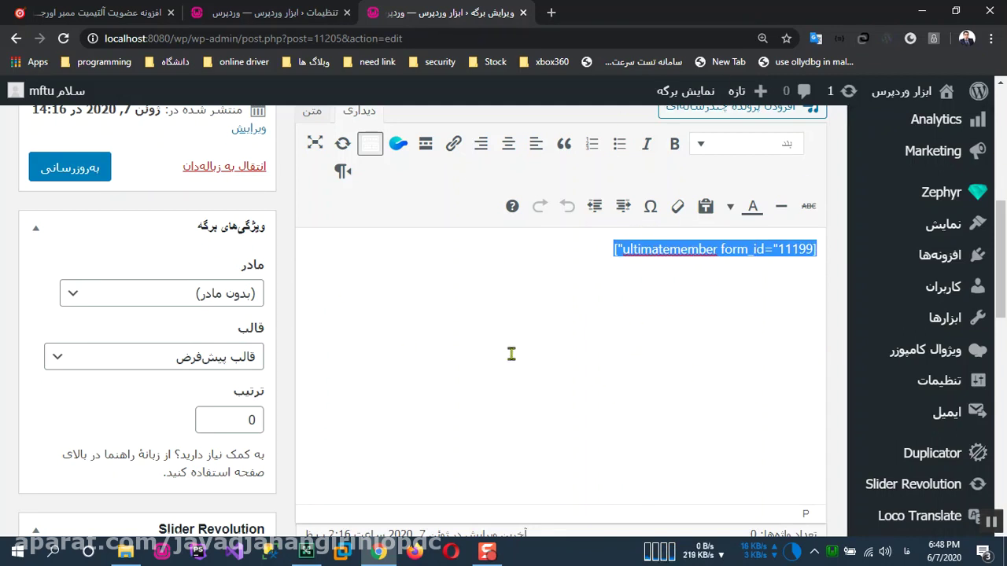
{"action": "left_click", "coordinate": [690, 402]}
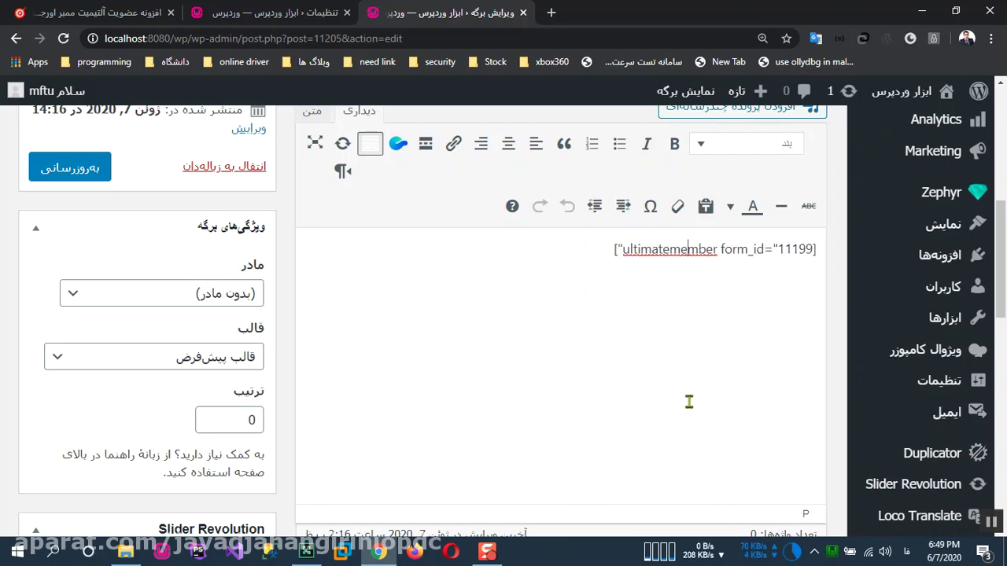
{"action": "left_click_drag", "start_coordinate": [606, 250], "coordinate": [822, 249]}
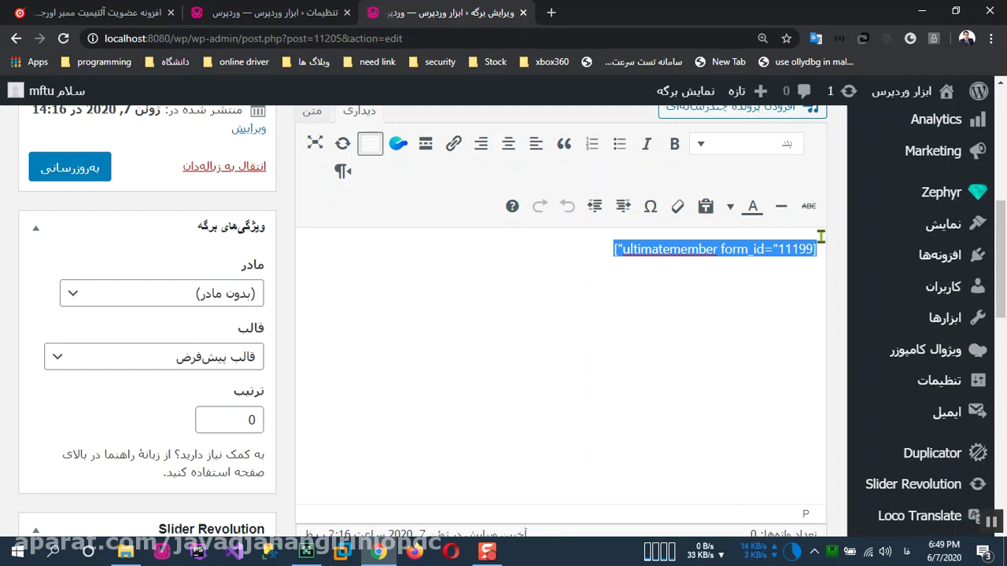
{"action": "scroll", "coordinate": [647, 294], "scroll_direction": "up", "scroll_amount": 4}
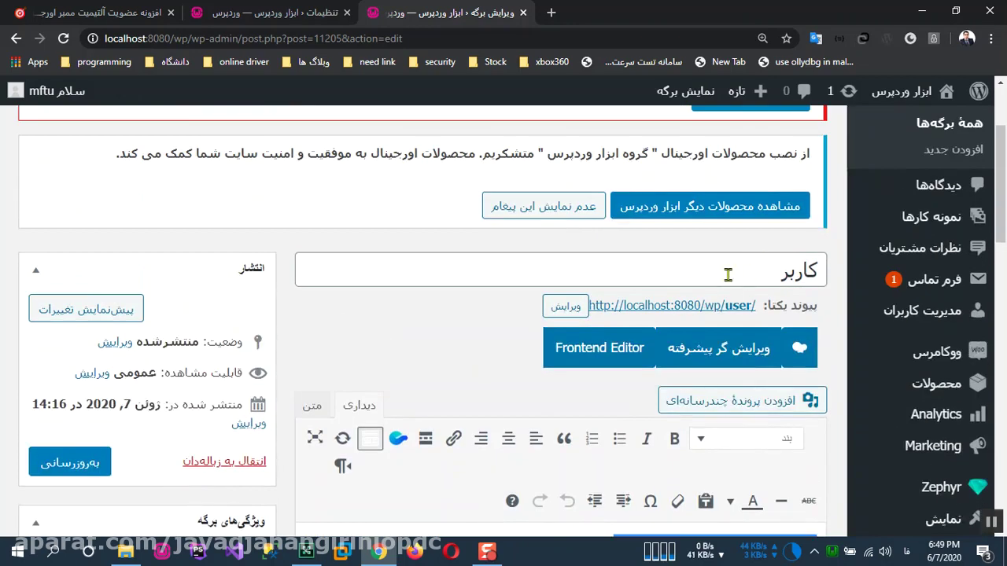
{"action": "left_click_drag", "start_coordinate": [761, 276], "coordinate": [822, 276]}
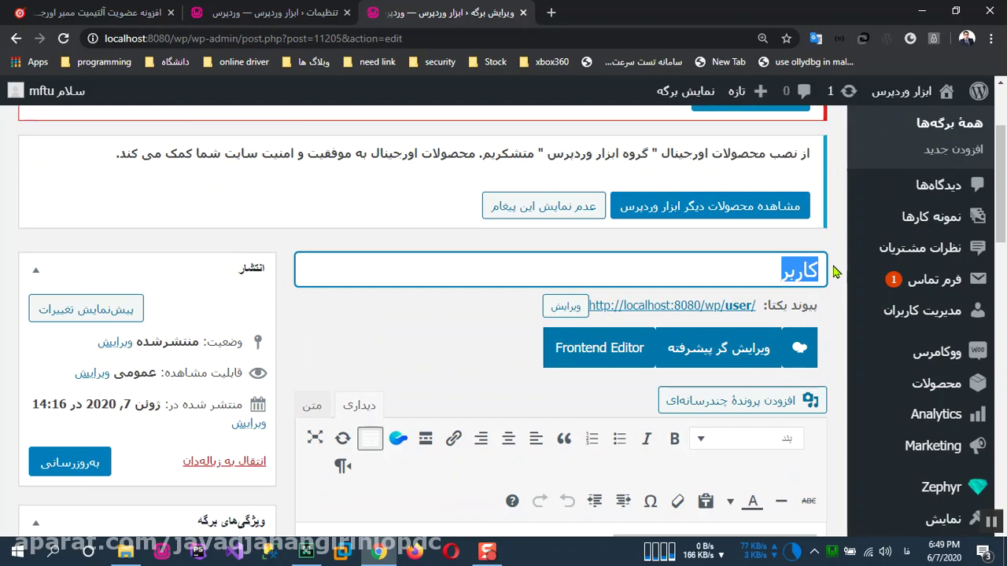
{"action": "left_click", "coordinate": [775, 270]}
{"action": "double_click", "coordinate": [811, 269]}
{"action": "scroll", "coordinate": [810, 268], "scroll_direction": "down", "scroll_amount": 3}
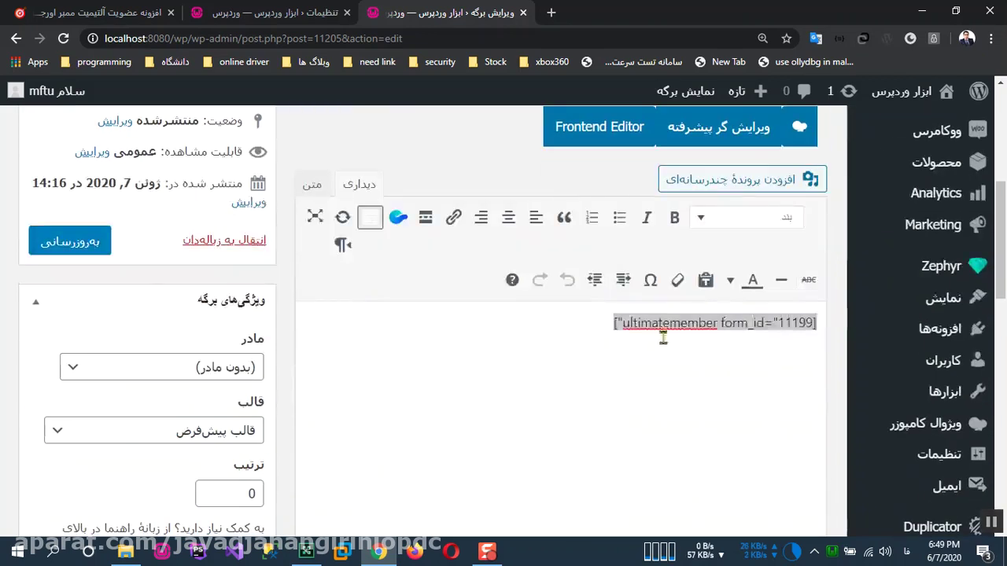
{"action": "left_click_drag", "start_coordinate": [598, 325], "coordinate": [843, 319]}
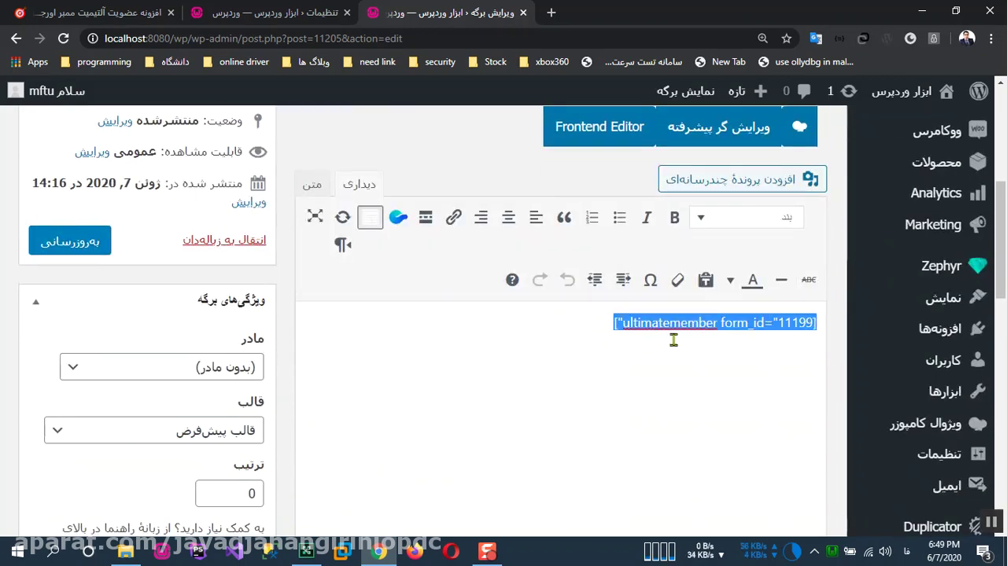
{"action": "left_click", "coordinate": [699, 358]}
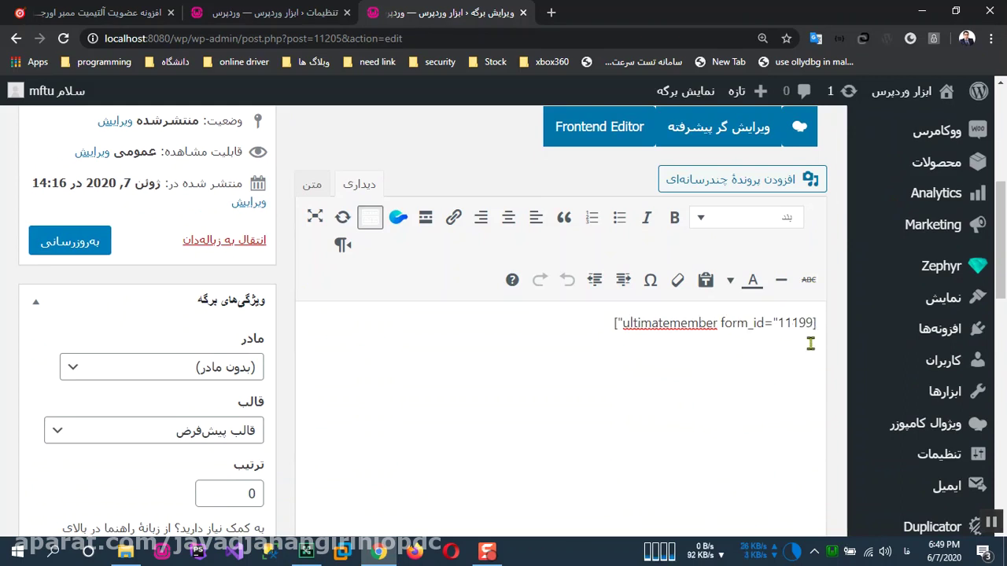
{"action": "left_click", "coordinate": [298, 16]}
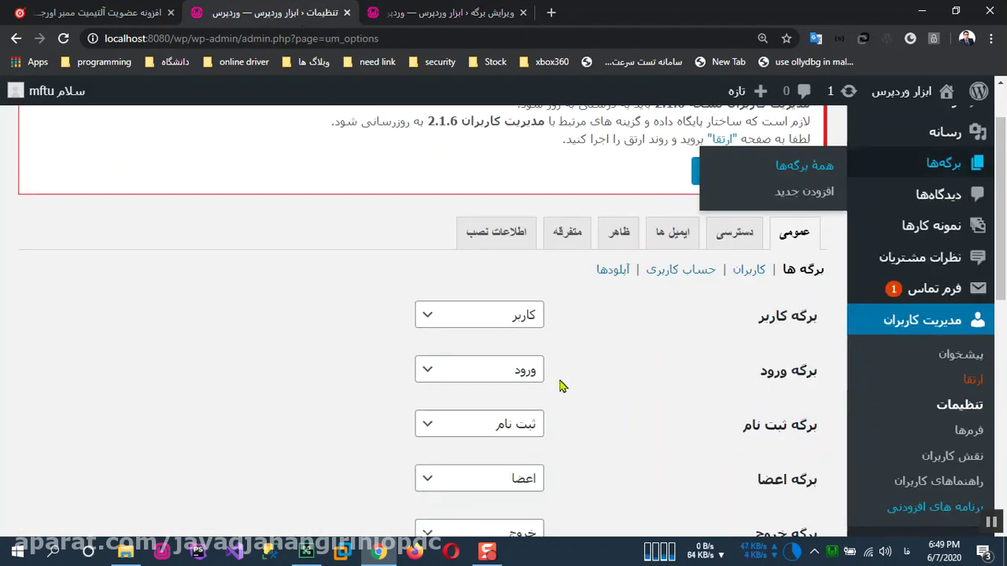
Return to the کاربر page's editor and examine its title, permalink and ultimatemember form shortcode
{"action": "left_click", "coordinate": [440, 12]}
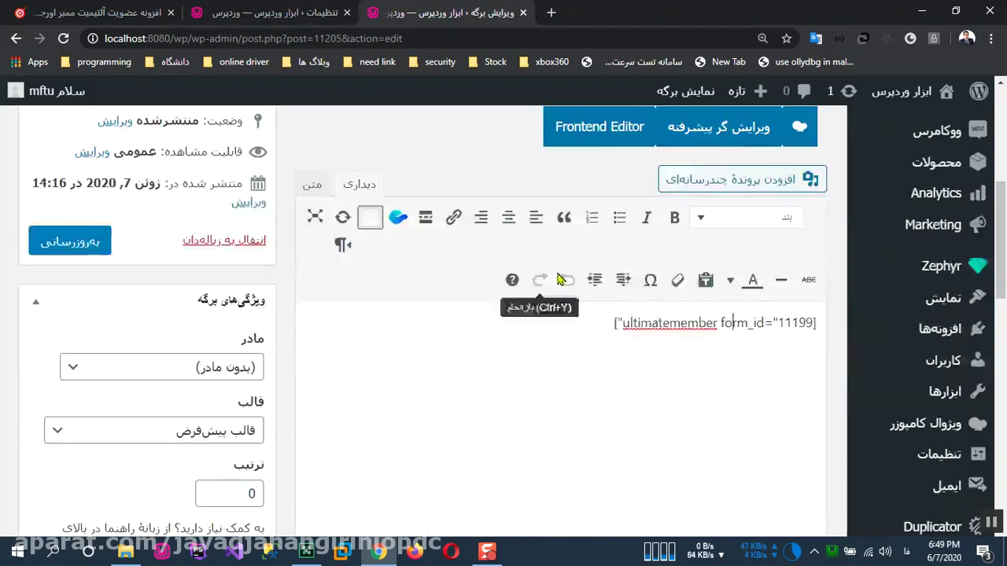
{"action": "scroll", "coordinate": [326, 338], "scroll_direction": "up", "scroll_amount": 1}
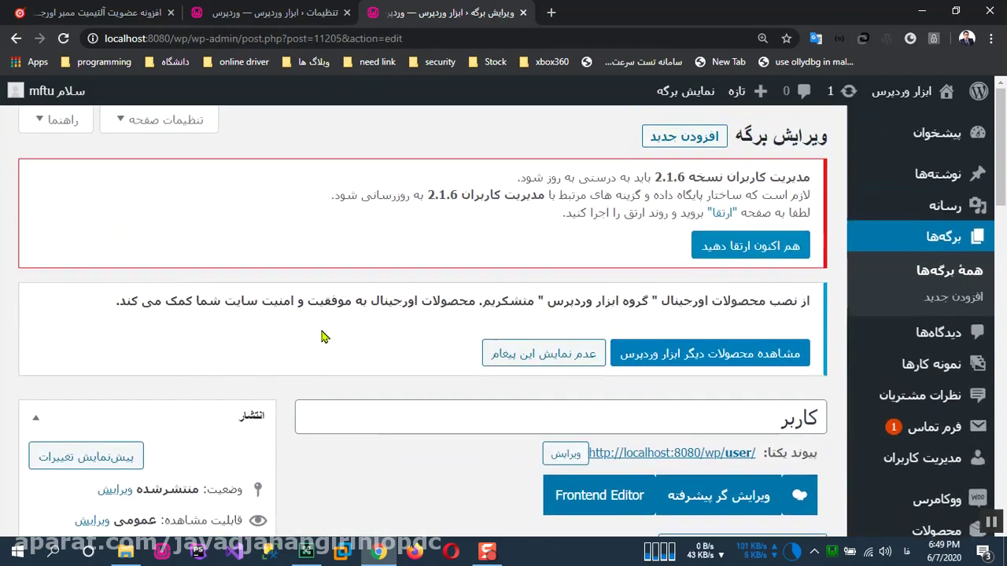
{"action": "scroll", "coordinate": [277, 313], "scroll_direction": "down", "scroll_amount": 4}
{"action": "scroll", "coordinate": [768, 369], "scroll_direction": "down", "scroll_amount": 2}
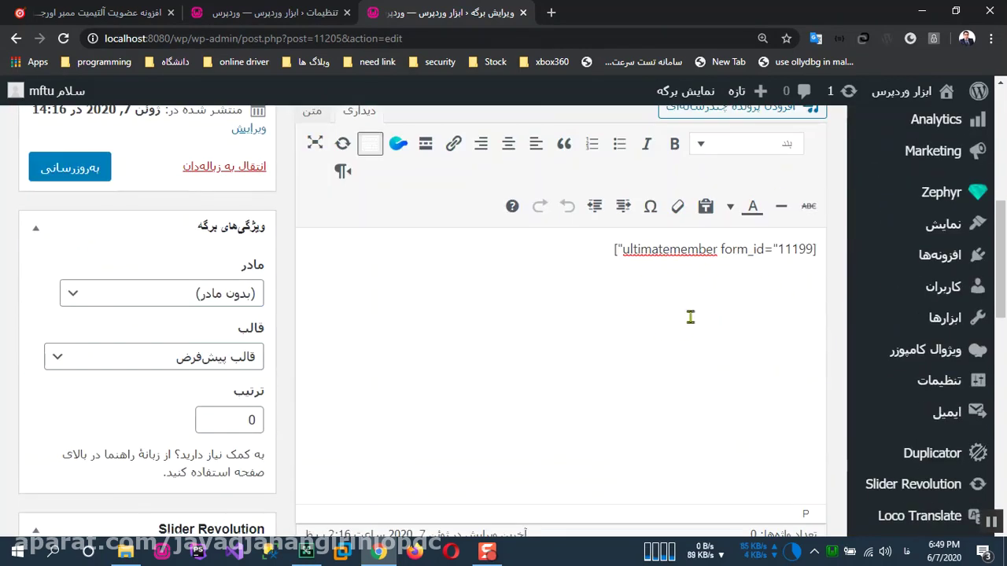
{"action": "scroll", "coordinate": [700, 332], "scroll_direction": "down", "scroll_amount": 3}
{"action": "scroll", "coordinate": [703, 333], "scroll_direction": "up", "scroll_amount": 5}
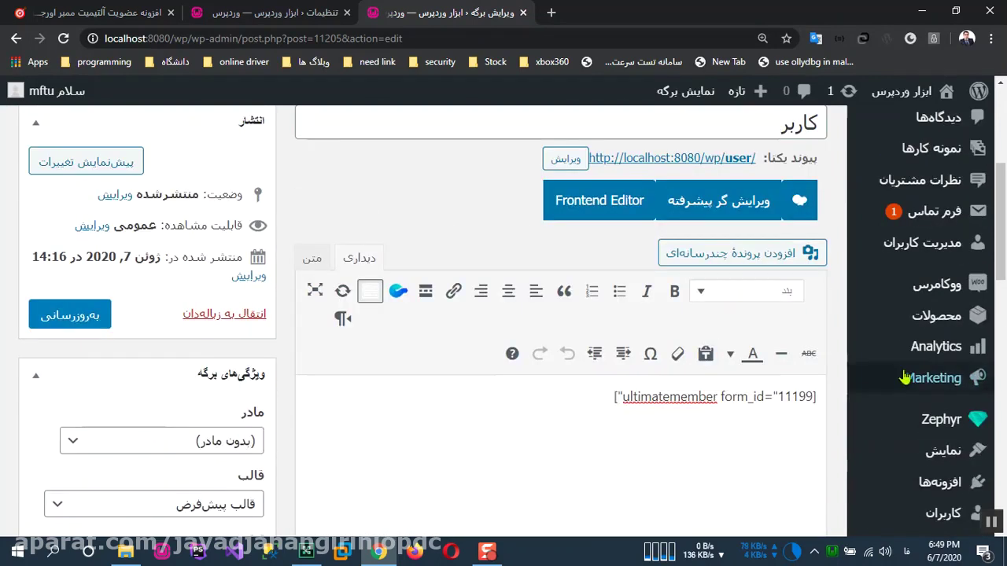
Find مدیریت کاربران in the admin navigation and open the Ultimate Member dashboard in place of the کاربر page editor
{"action": "scroll", "coordinate": [944, 393], "scroll_direction": "down", "scroll_amount": 3}
{"action": "scroll", "coordinate": [946, 442], "scroll_direction": "down", "scroll_amount": 2}
{"action": "mouse_move", "coordinate": [936, 481]}
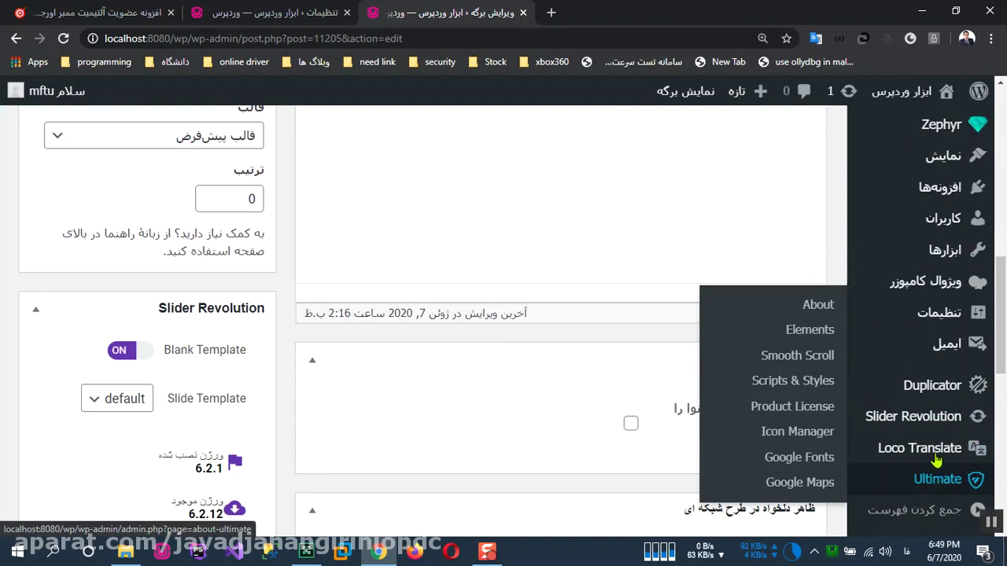
{"action": "scroll", "coordinate": [936, 481], "scroll_direction": "up", "scroll_amount": 2}
{"action": "mouse_move", "coordinate": [961, 369]}
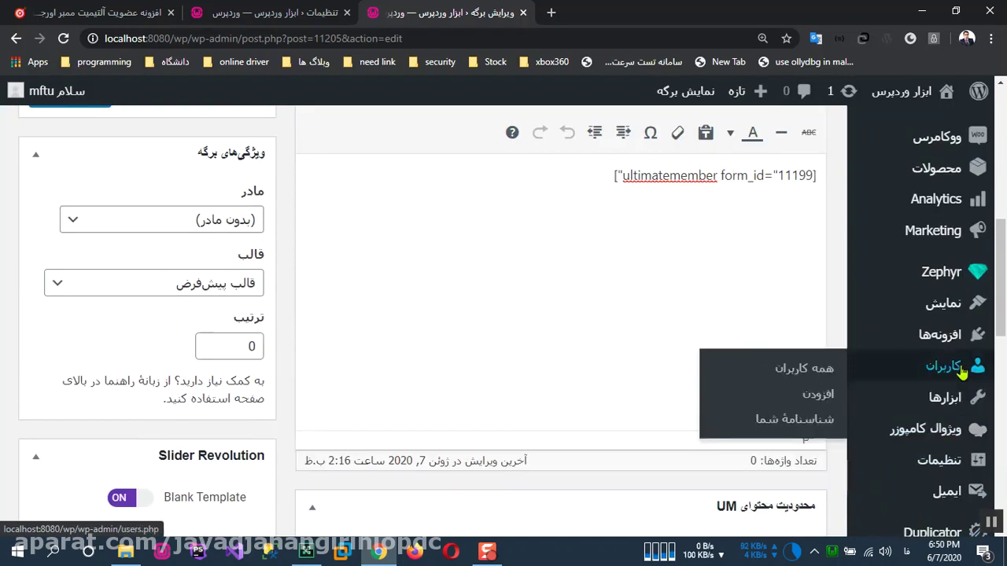
{"action": "scroll", "coordinate": [962, 370], "scroll_direction": "down", "scroll_amount": 2}
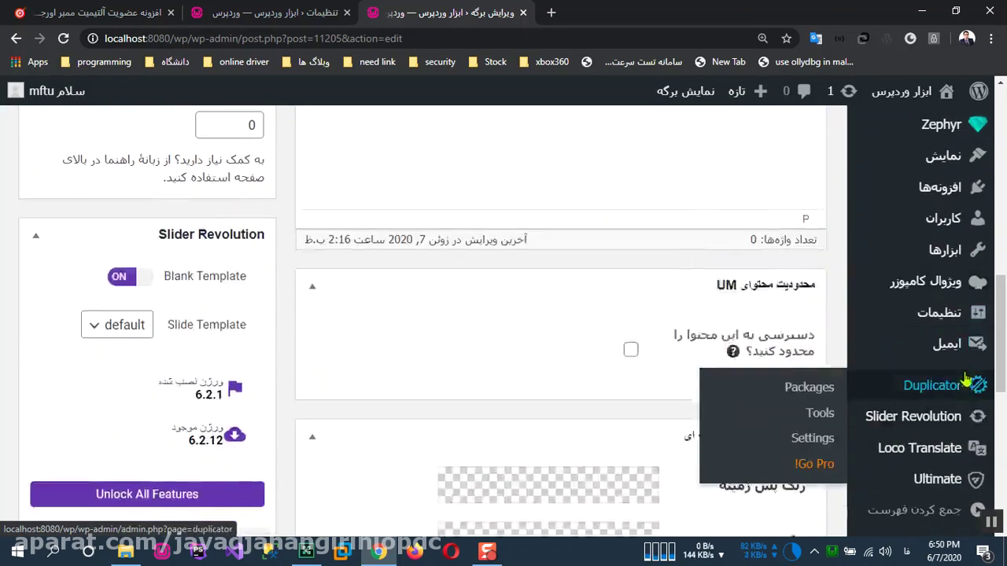
{"action": "scroll", "coordinate": [969, 416], "scroll_direction": "up", "scroll_amount": 2}
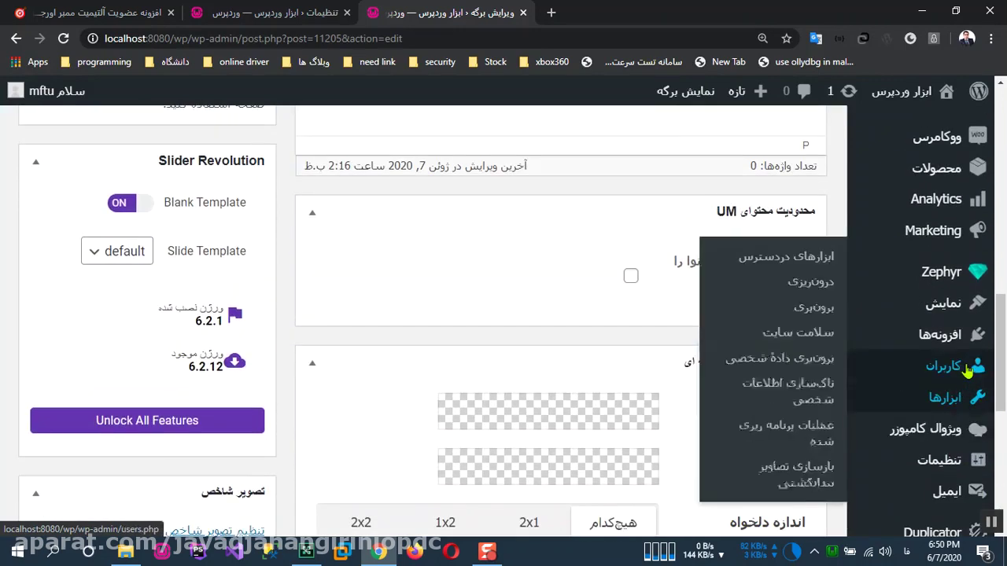
{"action": "scroll", "coordinate": [968, 369], "scroll_direction": "up", "scroll_amount": 2}
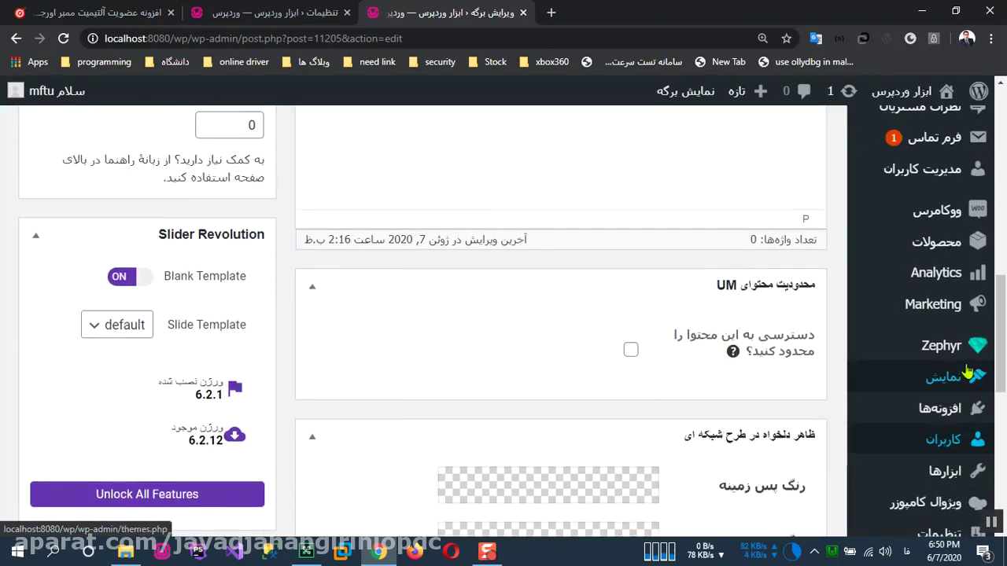
{"action": "left_click", "coordinate": [949, 243]}
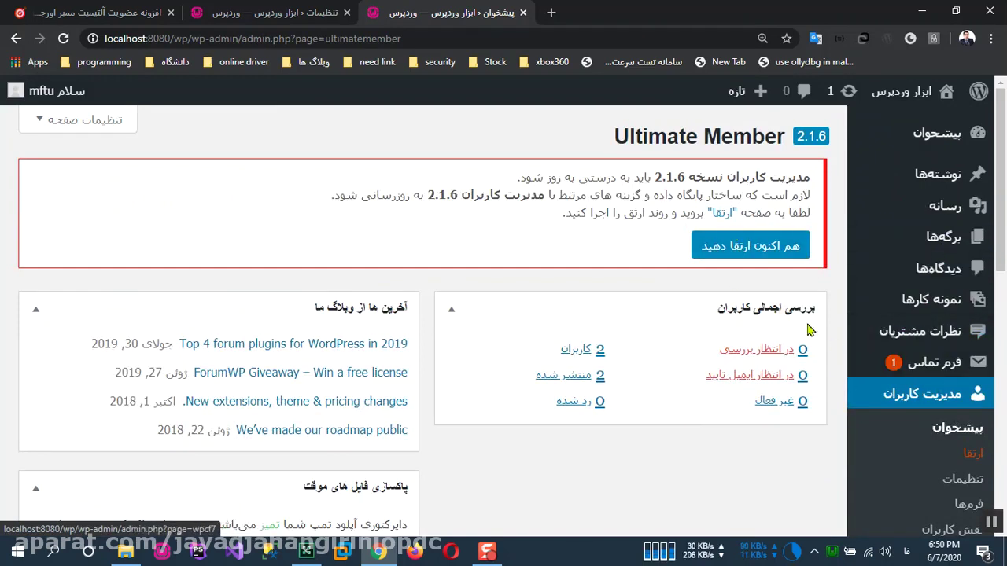
In the browser tab holding the plugin settings, open the list of all pages and search it for ورود
{"action": "left_click", "coordinate": [309, 16]}
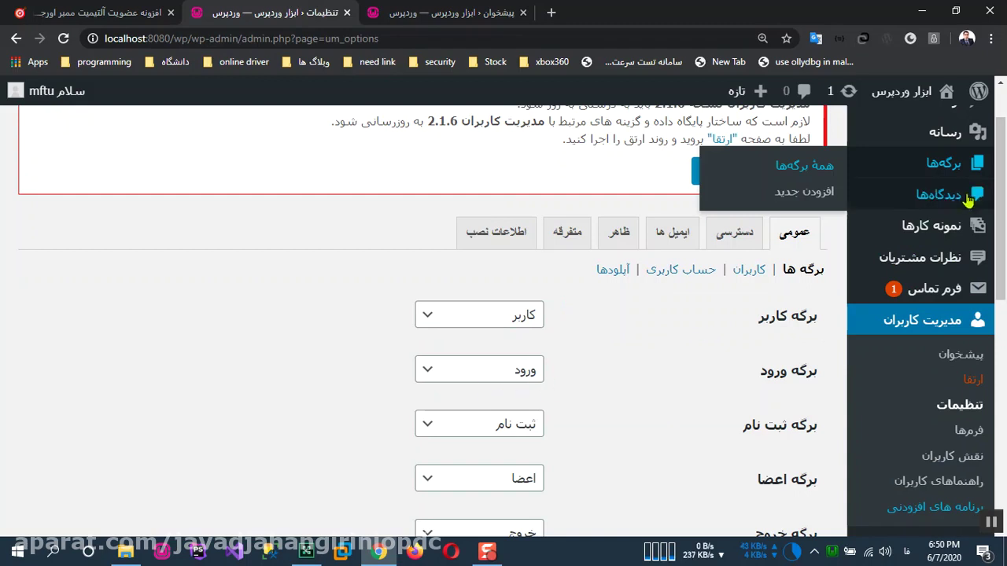
{"action": "left_click", "coordinate": [812, 167]}
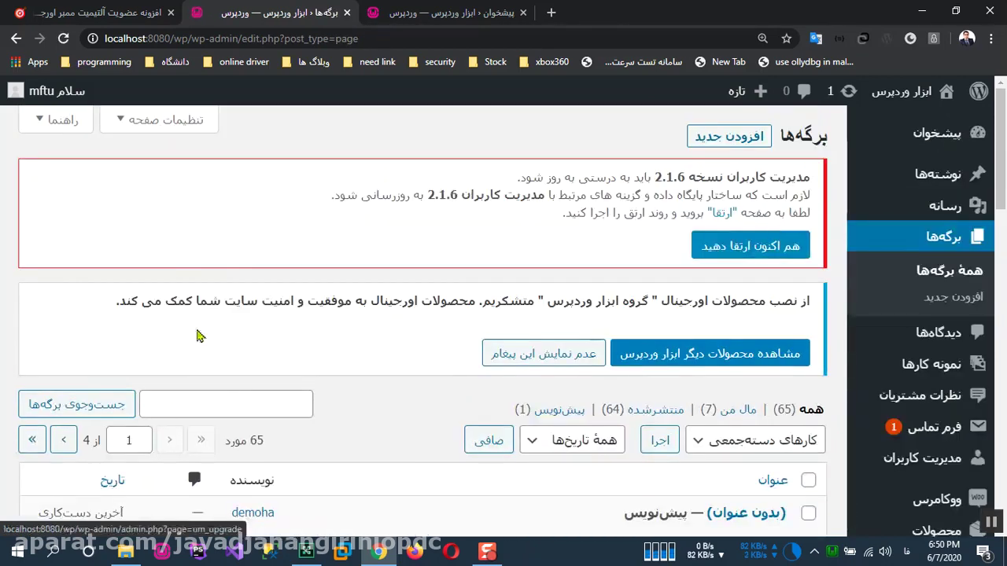
{"action": "left_click", "coordinate": [235, 405]}
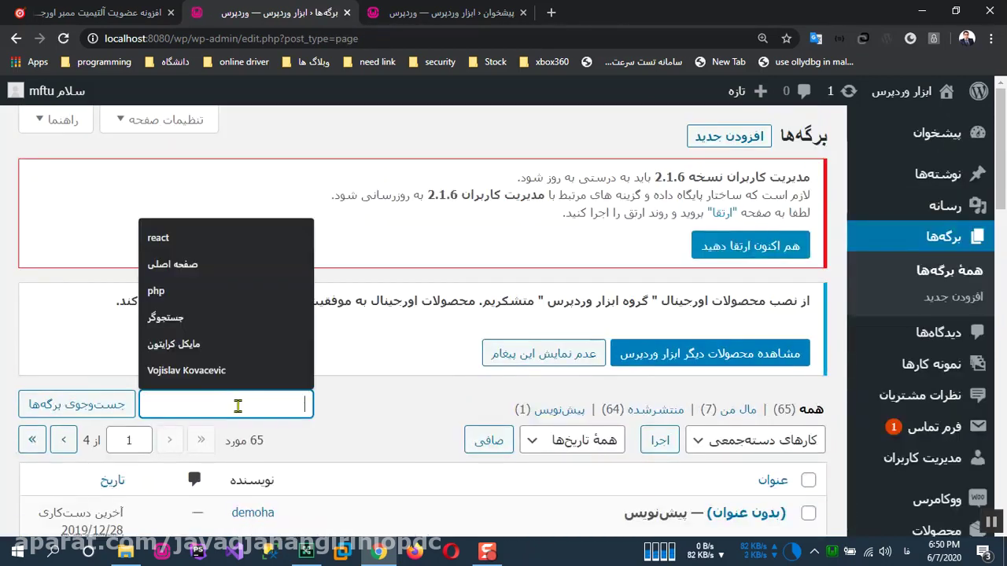
{"action": "type", "text": "."}
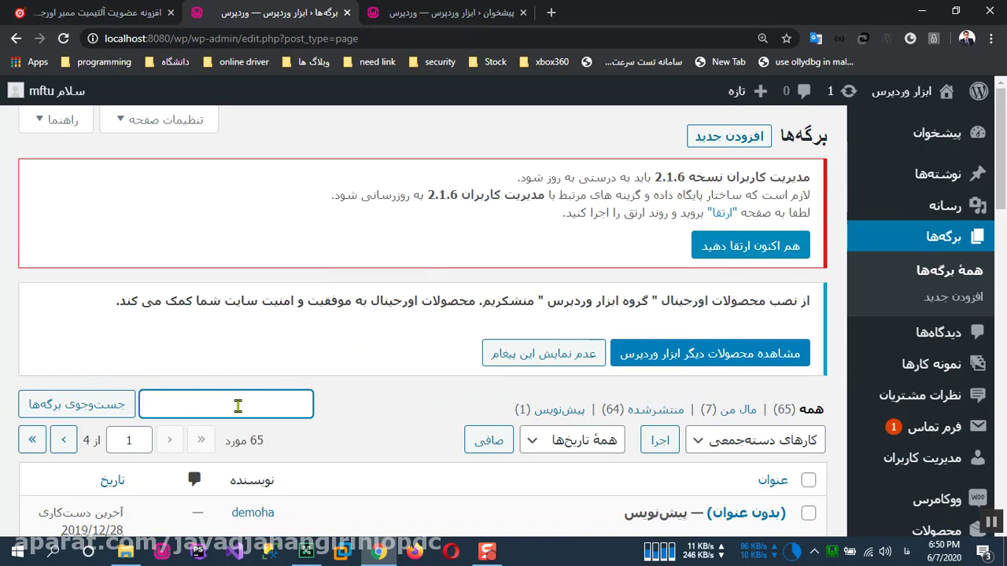
{"action": "key", "text": "BackSpace"}
{"action": "key", "text": "BackSpace"}
{"action": "left_click", "coordinate": [93, 403]}
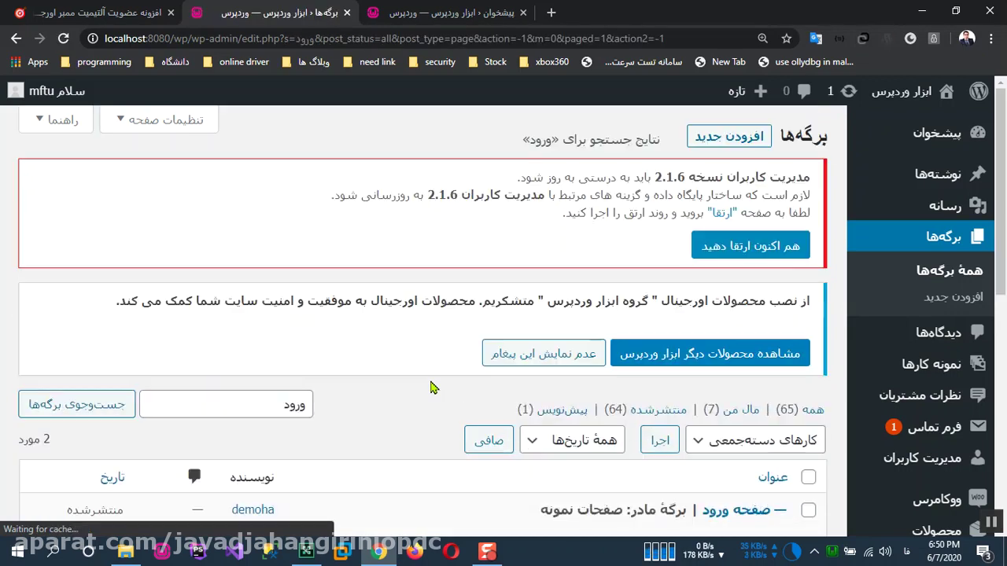
Find the page marked UM ورود in the search results and open it for editing
{"action": "scroll", "coordinate": [476, 388], "scroll_direction": "down", "scroll_amount": 2}
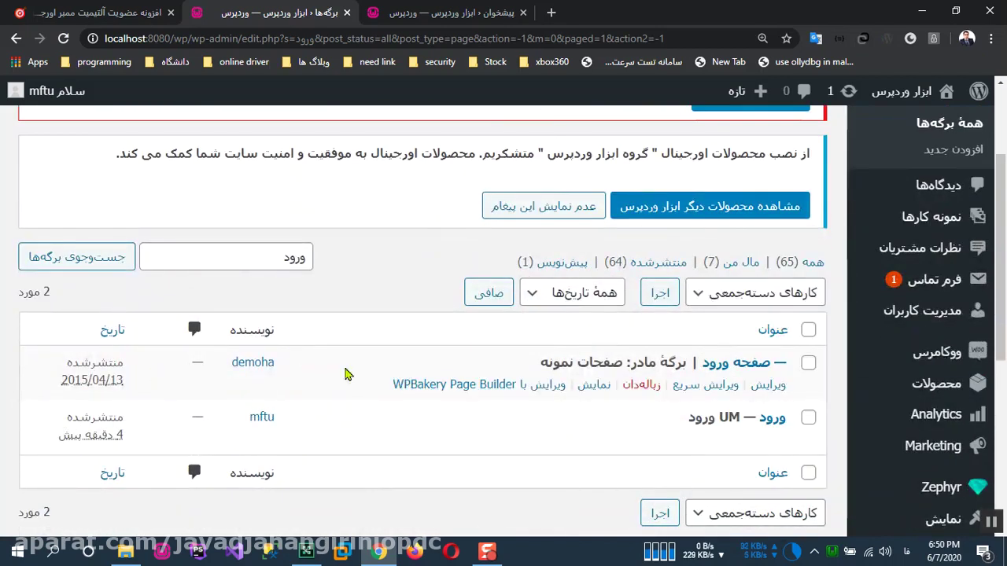
{"action": "mouse_move", "coordinate": [930, 217]}
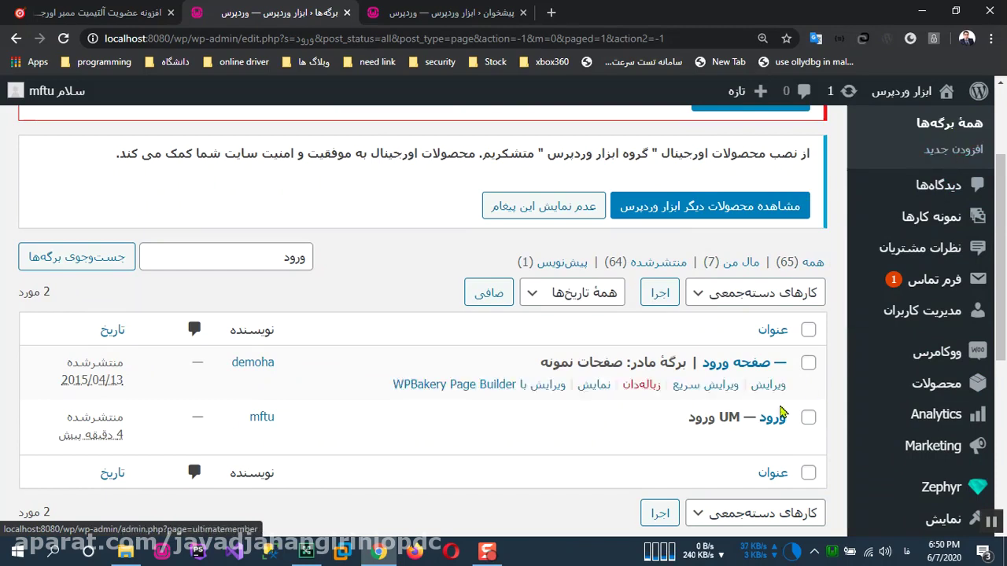
{"action": "left_click", "coordinate": [769, 442]}
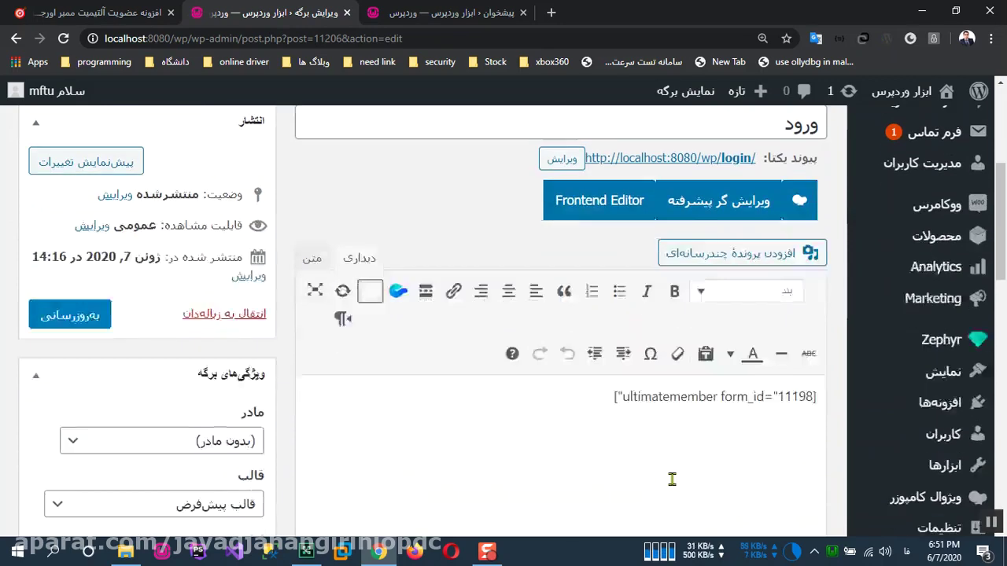
Examine the ورود page's title and permalink, and enlarge and highlight the ultimatemember form shortcode in its content
{"action": "scroll", "coordinate": [669, 467], "scroll_direction": "up", "scroll_amount": 4}
{"action": "scroll", "coordinate": [687, 464], "scroll_direction": "down", "scroll_amount": 3}
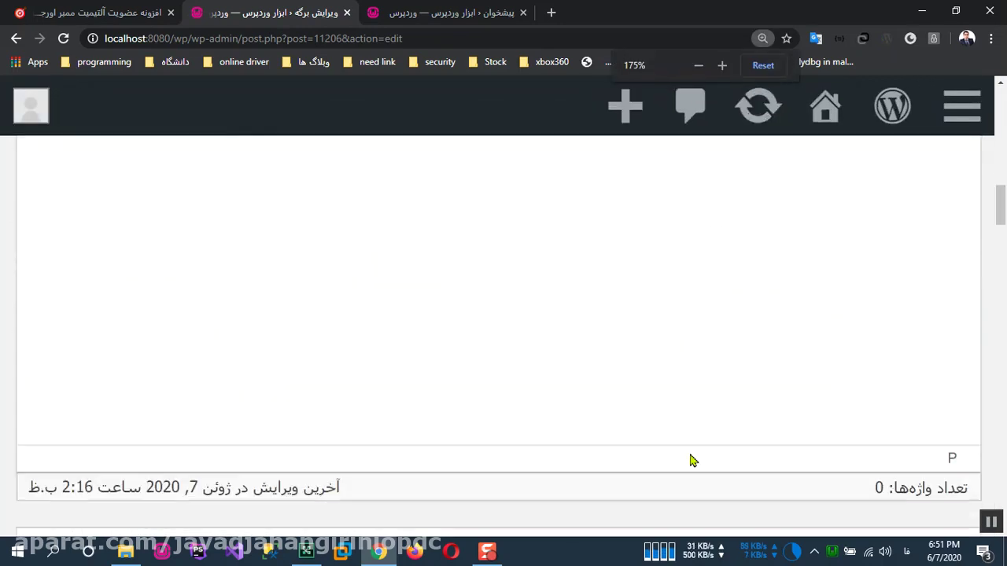
{"action": "scroll", "coordinate": [687, 456], "scroll_direction": "up", "scroll_amount": 2}
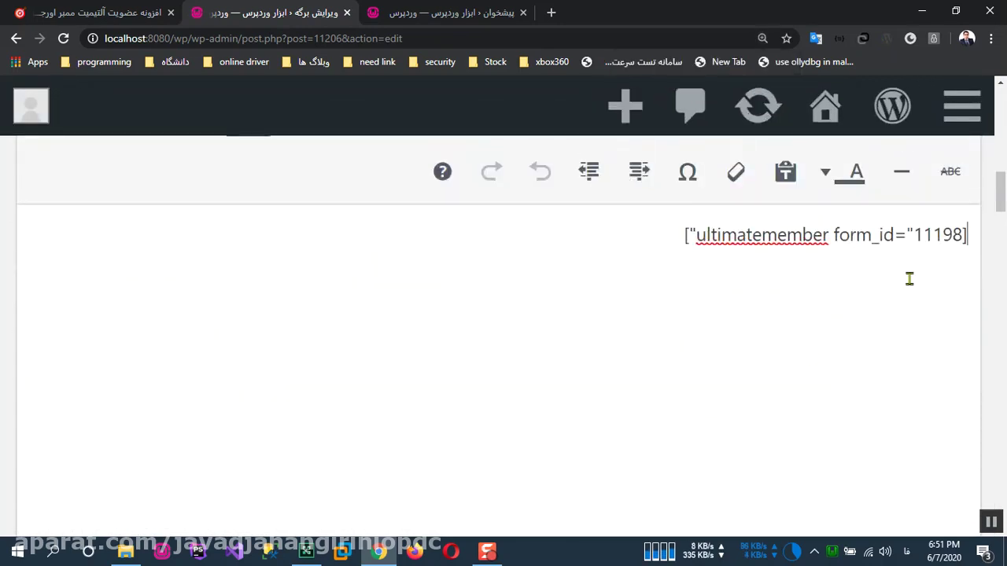
{"action": "left_click_drag", "start_coordinate": [665, 234], "coordinate": [968, 238]}
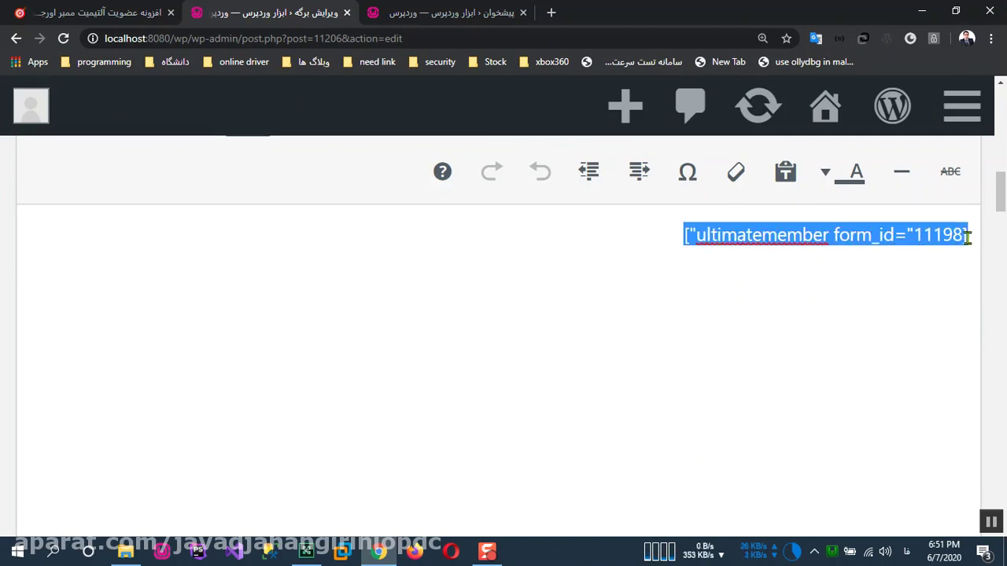
{"action": "key", "text": "ctrl+minus"}
{"action": "scroll", "coordinate": [741, 325], "scroll_direction": "down", "scroll_amount": 5}
{"action": "scroll", "coordinate": [742, 424], "scroll_direction": "up", "scroll_amount": 5}
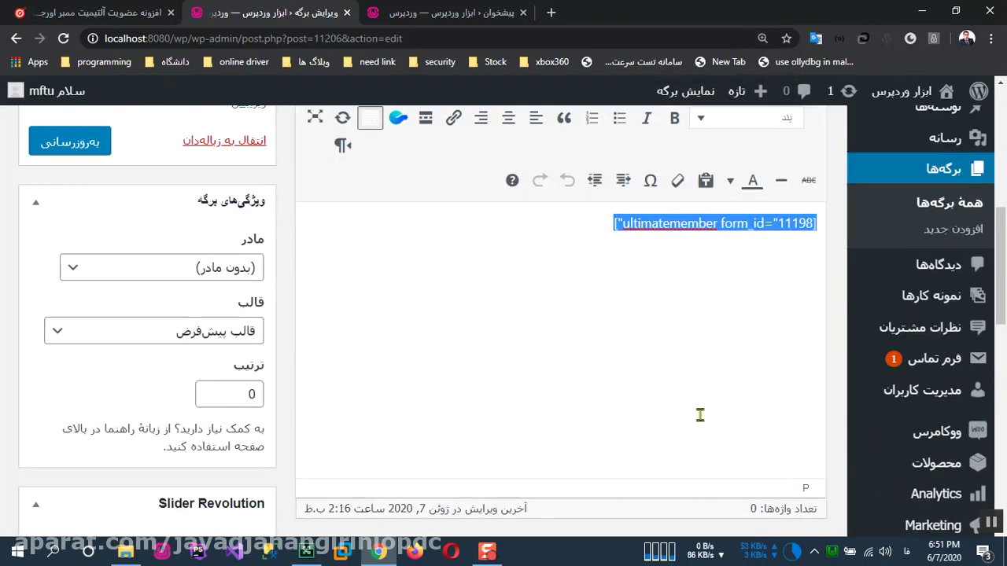
{"action": "scroll", "coordinate": [689, 429], "scroll_direction": "up", "scroll_amount": 5}
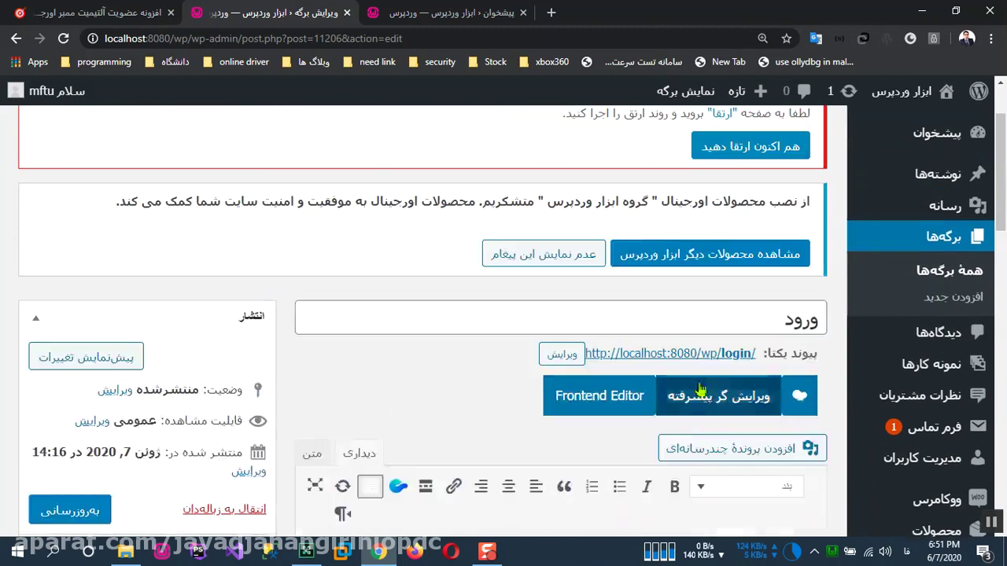
{"action": "left_click", "coordinate": [453, 12]}
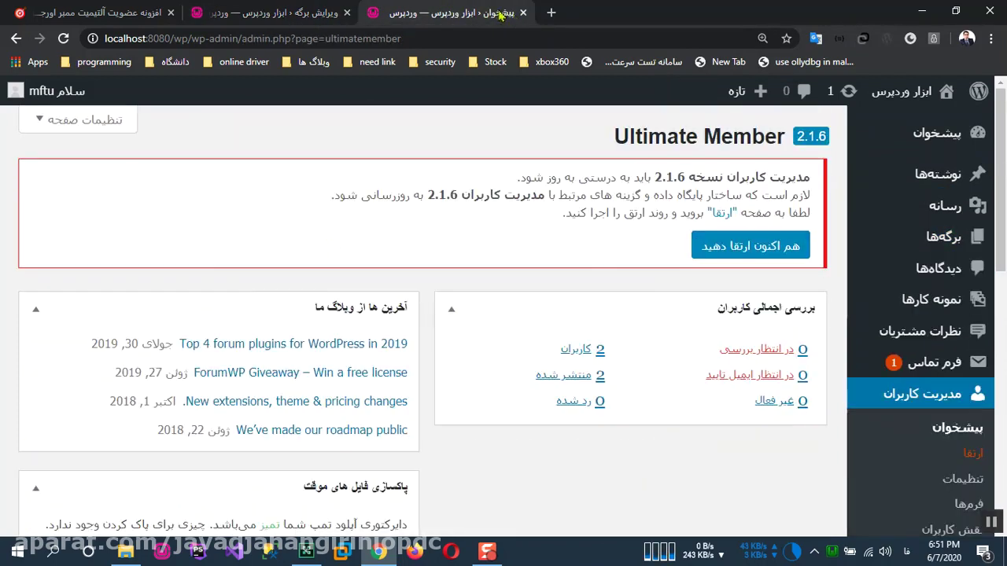
{"action": "left_click", "coordinate": [337, 13]}
{"action": "left_click", "coordinate": [134, 12]}
{"action": "left_click", "coordinate": [262, 15]}
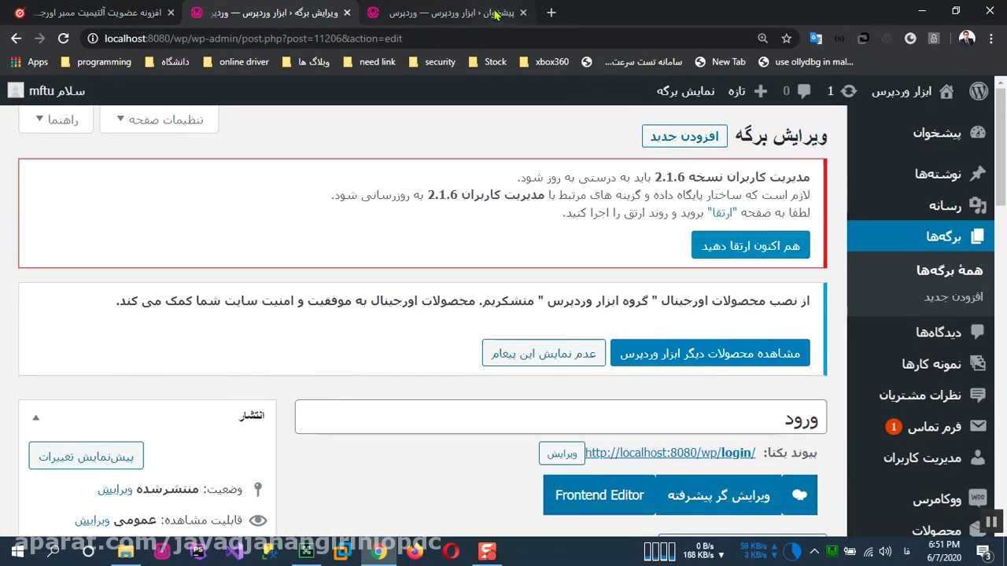
{"action": "left_click", "coordinate": [456, 13]}
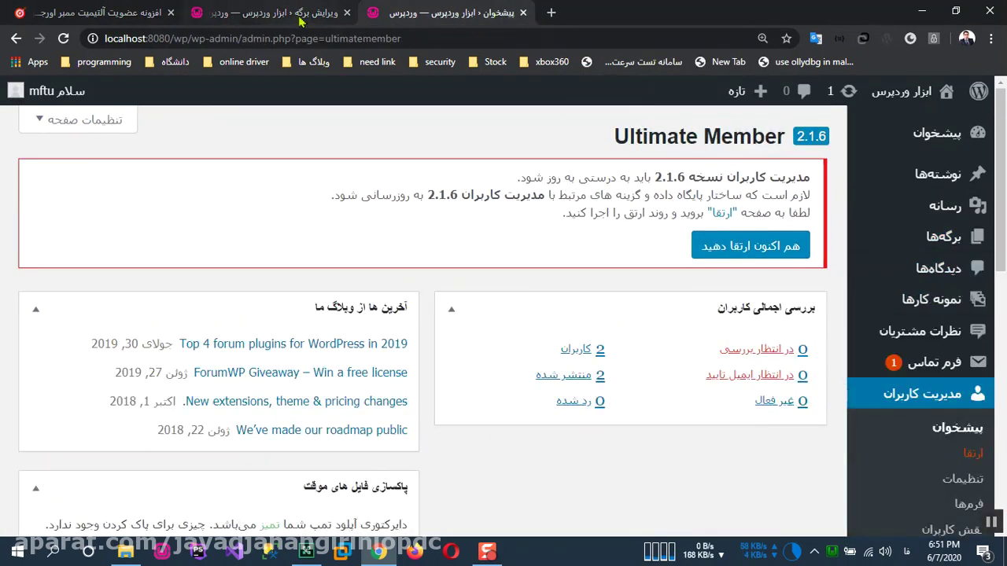
{"action": "left_click", "coordinate": [284, 12]}
Open the مدیریت کاربران forms list and examine the IDs and shortcodes of the registration, login and profile forms
{"action": "scroll", "coordinate": [961, 337], "scroll_direction": "down", "scroll_amount": 3}
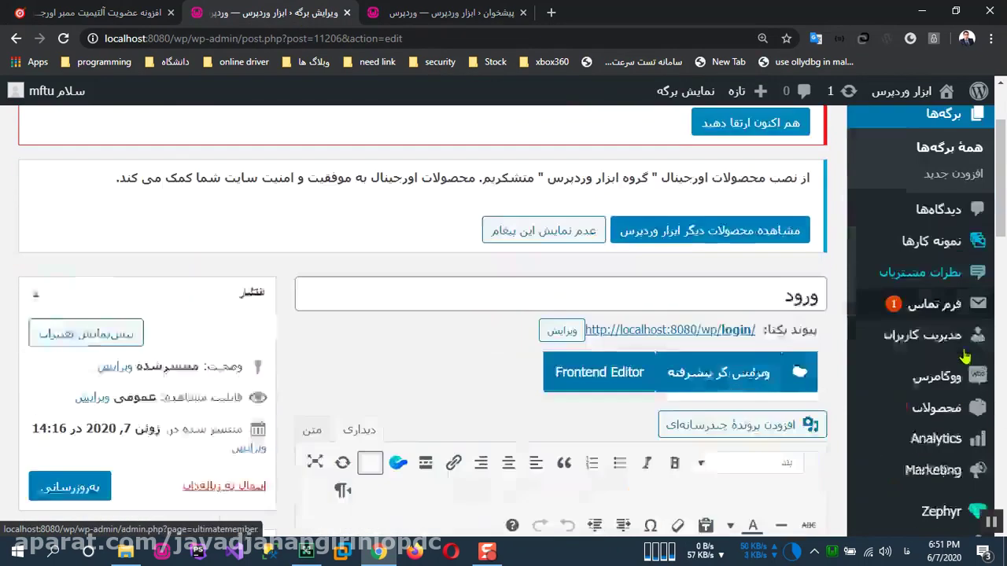
{"action": "mouse_move", "coordinate": [928, 311]}
{"action": "left_click", "coordinate": [814, 315]}
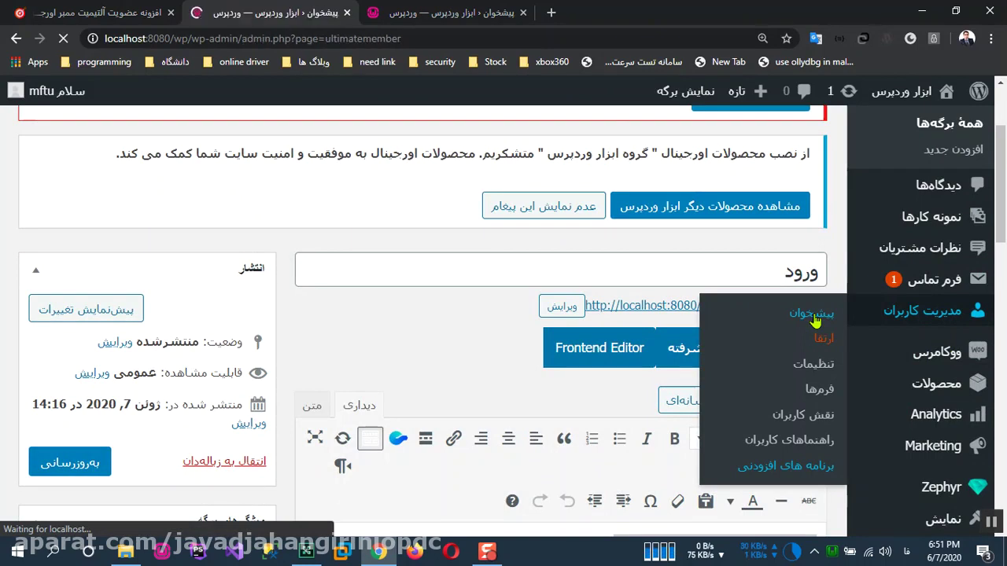
{"action": "scroll", "coordinate": [810, 315], "scroll_direction": "down", "scroll_amount": 4}
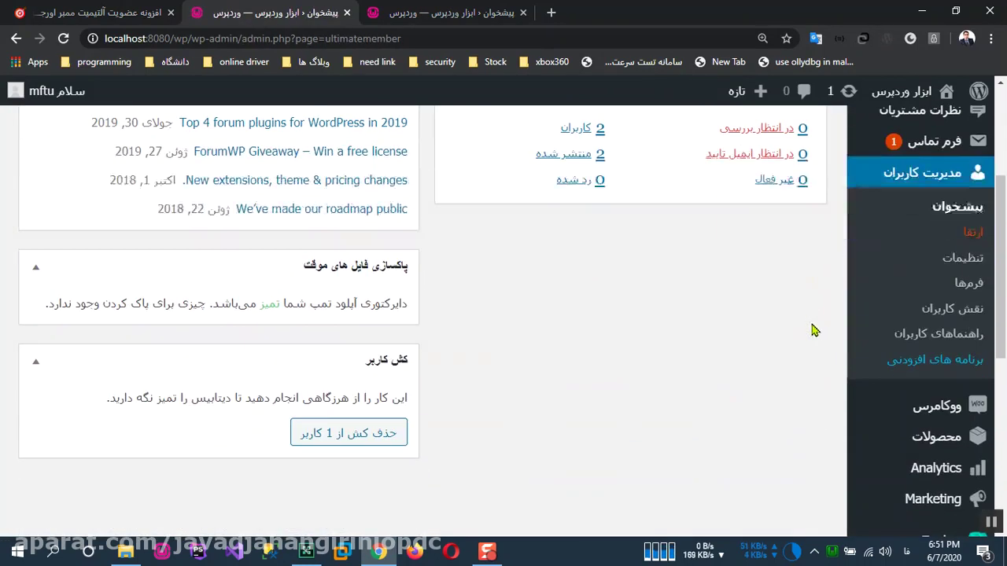
{"action": "left_click", "coordinate": [972, 284]}
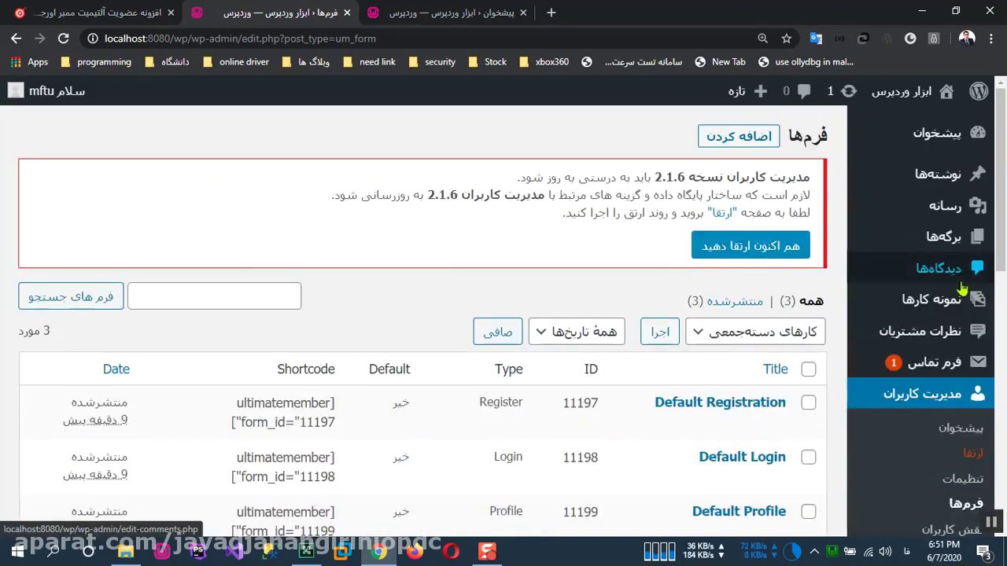
{"action": "scroll", "coordinate": [964, 291], "scroll_direction": "down", "scroll_amount": 2}
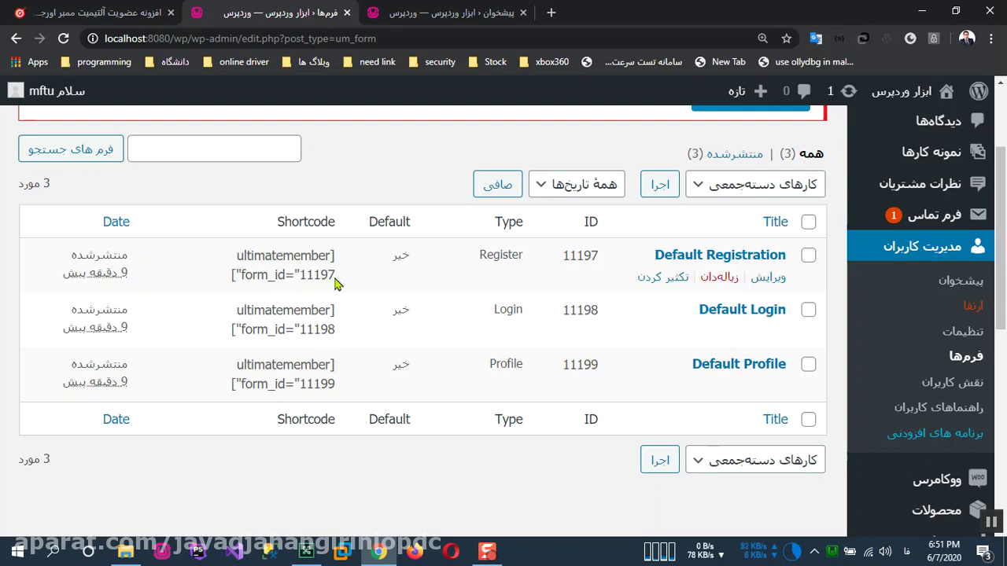
Open the plugin's تنظیمات page to check its page assignments, and open the list of all pages in a new browser tab
{"action": "left_click", "coordinate": [966, 330]}
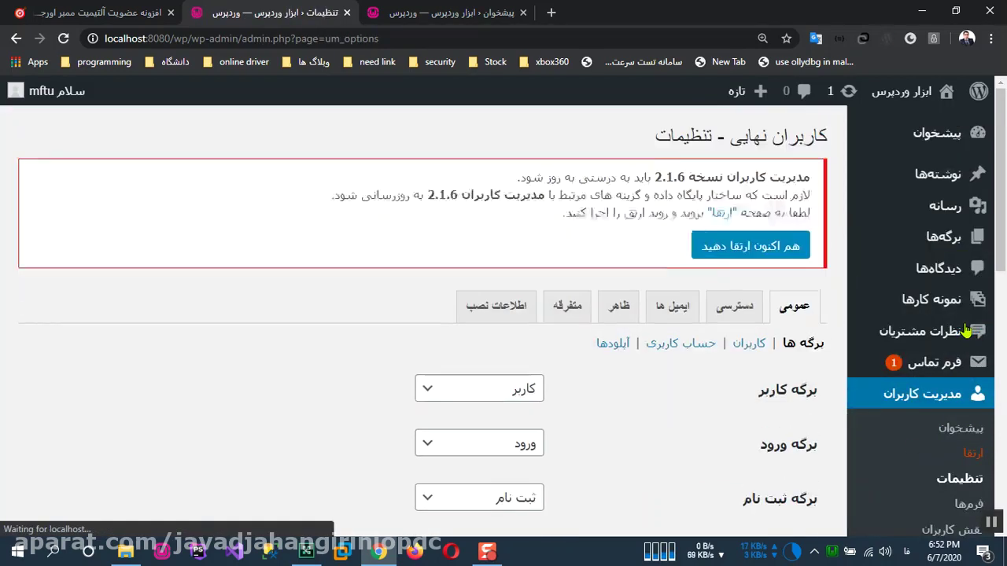
{"action": "scroll", "coordinate": [629, 365], "scroll_direction": "down", "scroll_amount": 3}
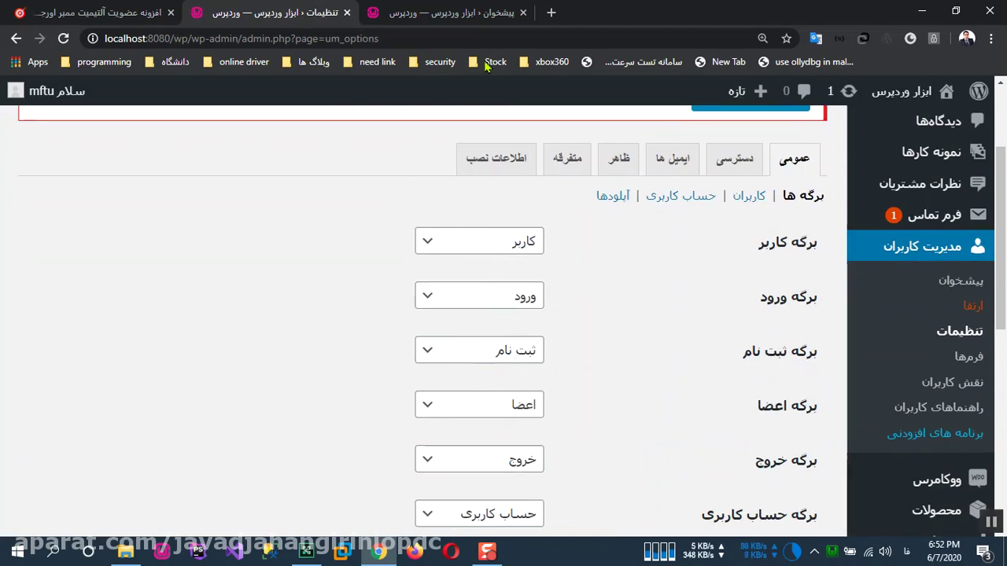
{"action": "left_click", "coordinate": [502, 16]}
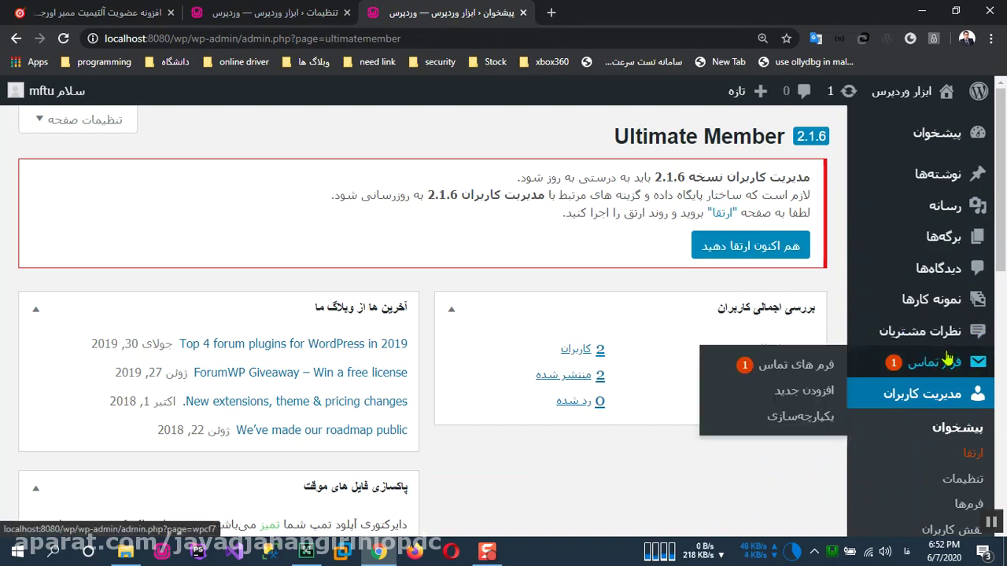
{"action": "scroll", "coordinate": [950, 270], "scroll_direction": "down", "scroll_amount": 2}
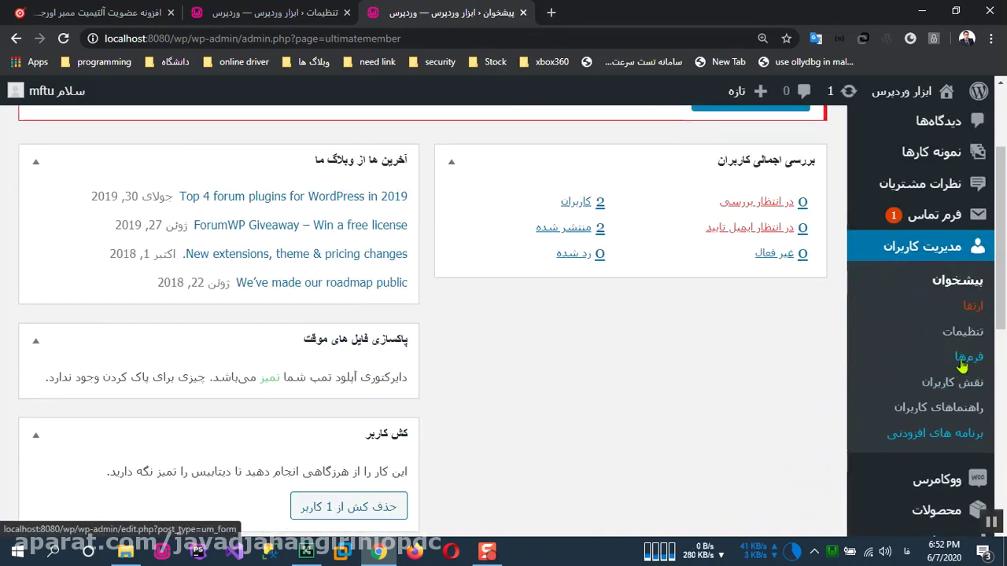
{"action": "scroll", "coordinate": [947, 228], "scroll_direction": "up", "scroll_amount": 2}
{"action": "mouse_move", "coordinate": [944, 234]}
{"action": "right_click", "coordinate": [801, 236]}
{"action": "left_click", "coordinate": [841, 244]}
{"action": "left_click", "coordinate": [643, 14]}
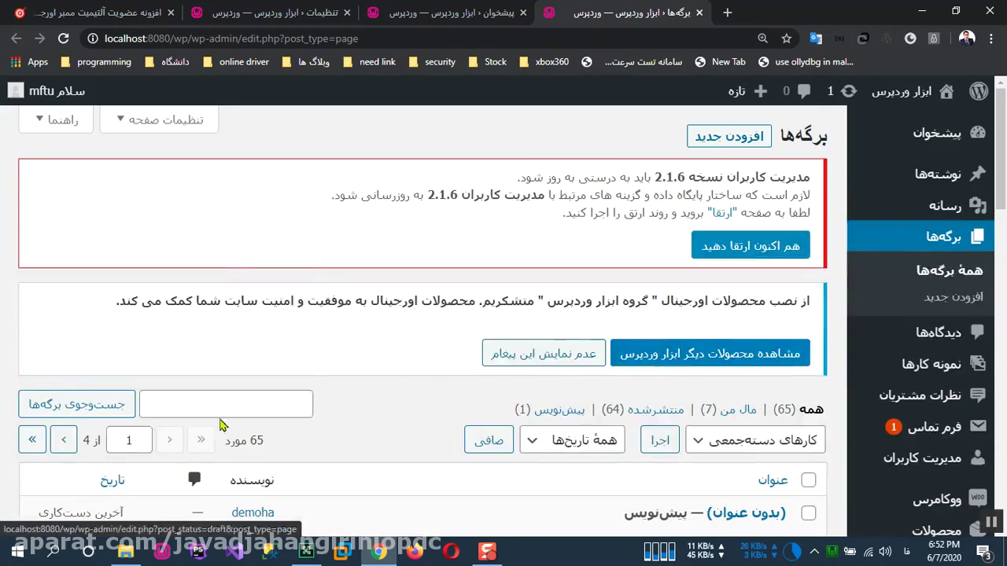
Search the pages for ثبت نام and open the page marked UM ثبت نام for editing
{"action": "left_click", "coordinate": [231, 399]}
{"action": "key", "text": "alt+shift"}
{"action": "type", "text": "e"}
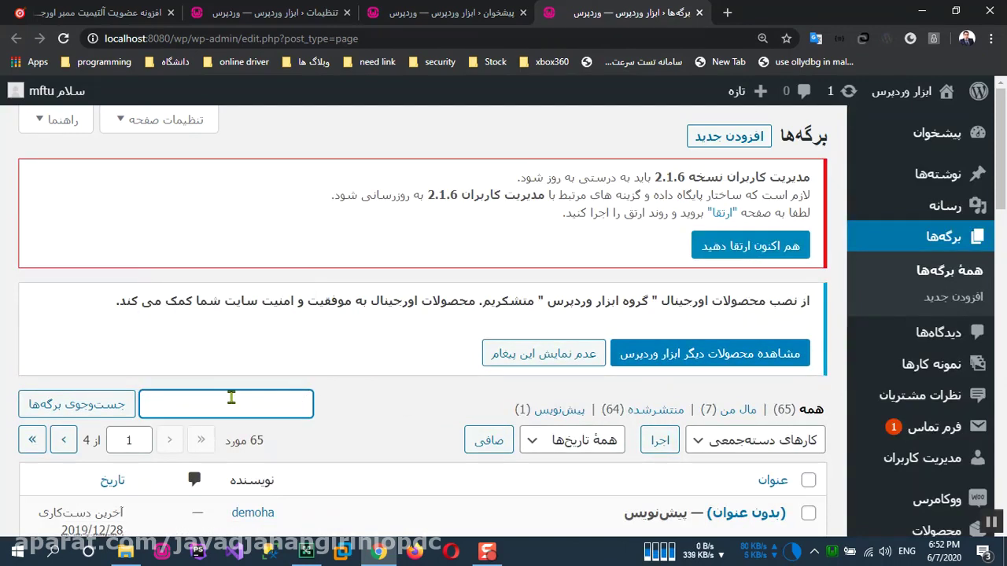
{"action": "type", "text": "بت نام"}
{"action": "left_click", "coordinate": [89, 417]}
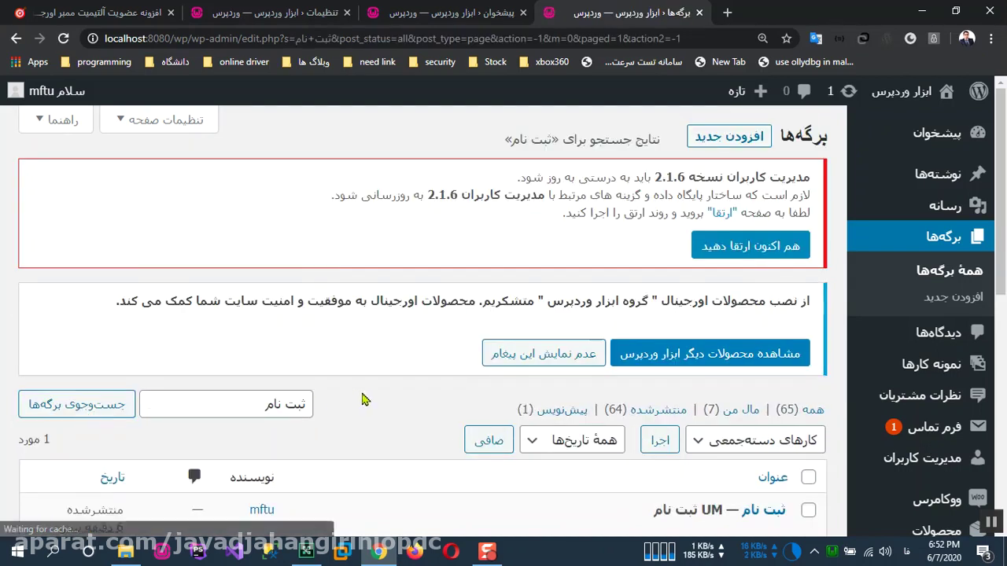
{"action": "scroll", "coordinate": [358, 401], "scroll_direction": "down", "scroll_amount": 2}
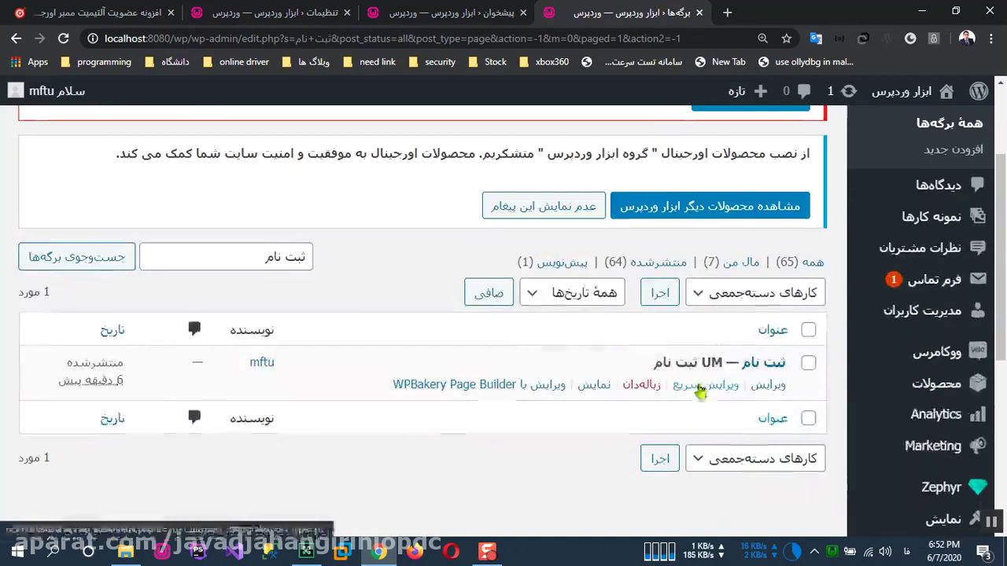
{"action": "left_click", "coordinate": [775, 392]}
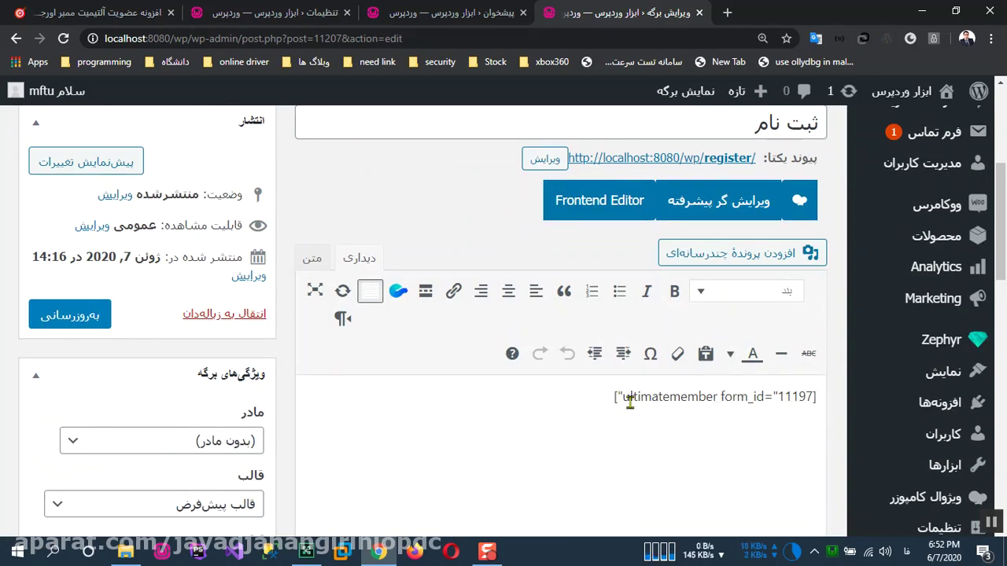
Select and copy the whole ultimatemember form shortcode in the ثبت نام page's content
{"action": "left_click_drag", "start_coordinate": [618, 399], "coordinate": [623, 402]}
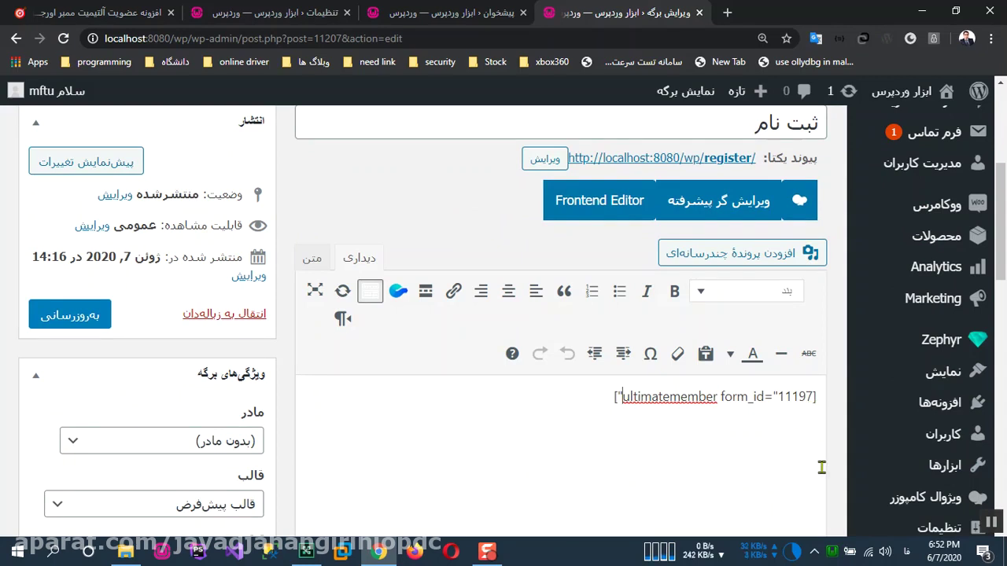
{"action": "triple_click", "coordinate": [760, 396]}
{"action": "key", "text": "ctrl+c"}
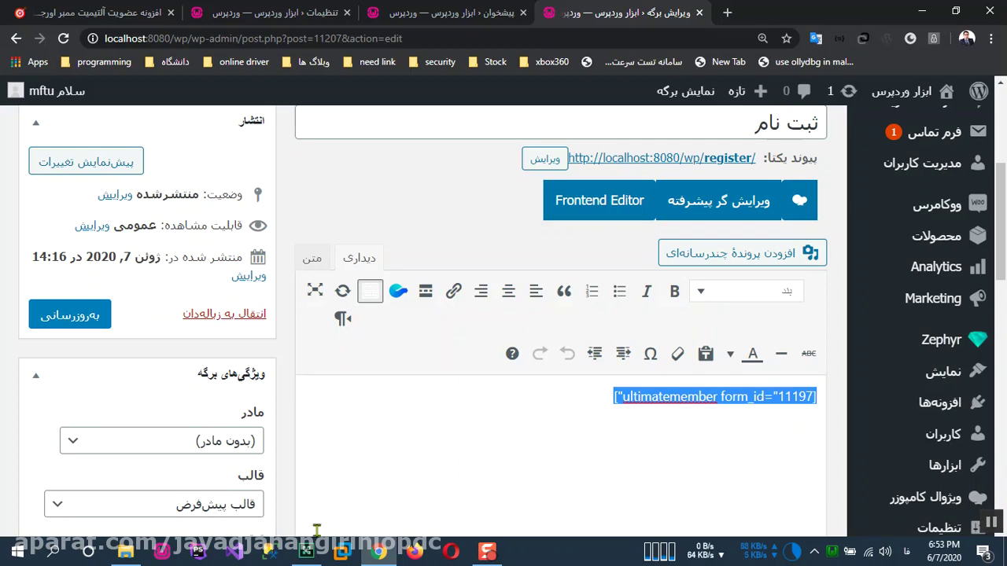
Open Notepad, paste the shortcode [ultimatemember form_id="11197"] and enlarge the text to 250%
{"action": "key", "text": "super+r"}
{"action": "type", "text": "دخفا"}
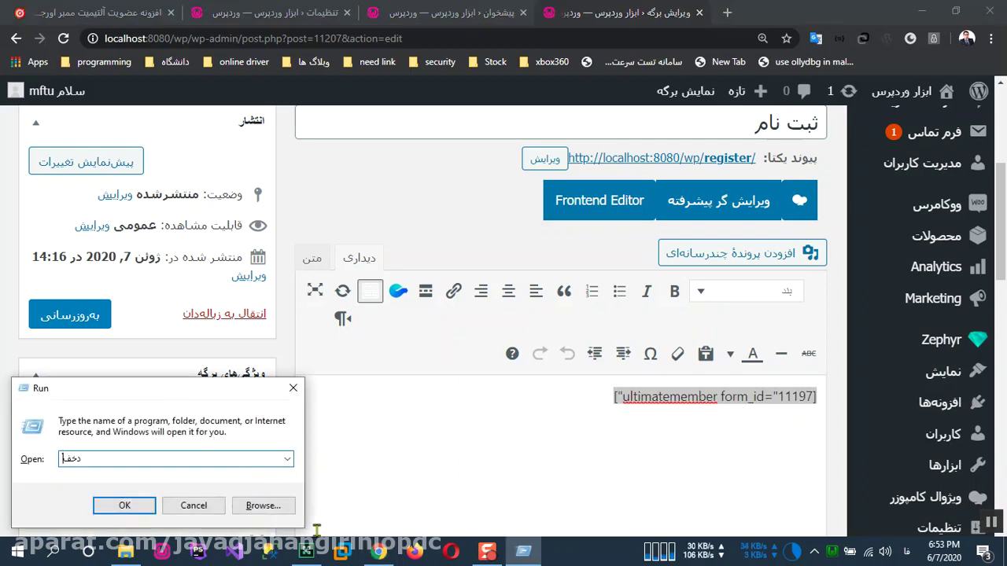
{"action": "key", "text": "BackSpace"}
{"action": "key", "text": "alt+shift"}
{"action": "type", "text": "not"}
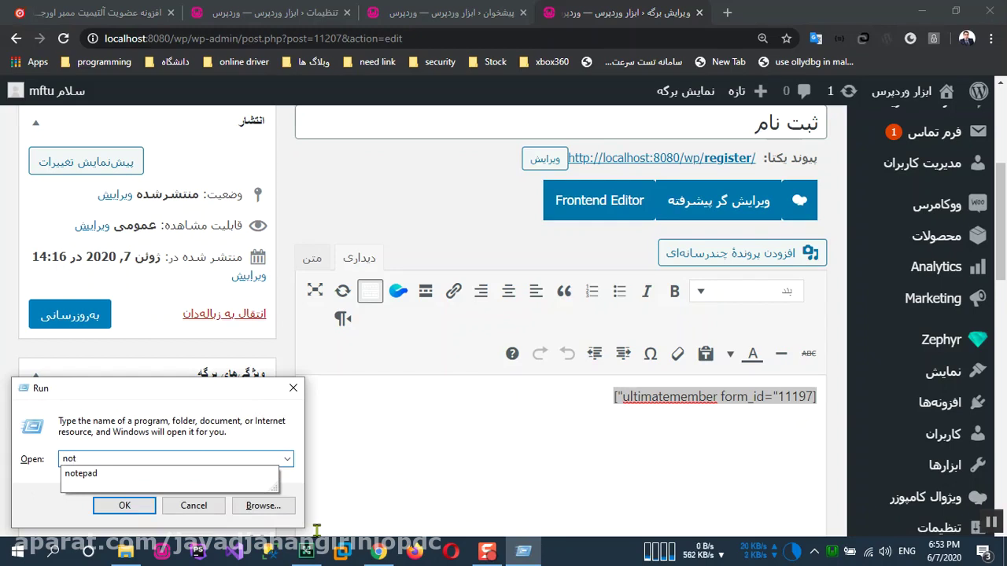
{"action": "key", "text": "Down"}
{"action": "key", "text": "Return"}
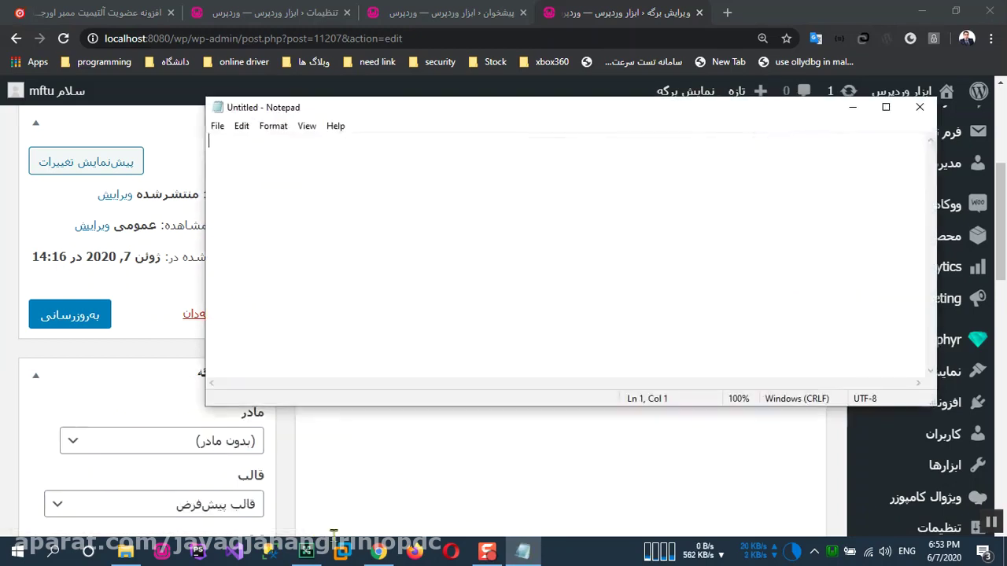
{"action": "key", "text": "ctrl+v"}
{"action": "scroll", "coordinate": [406, 363], "scroll_direction": "up", "scroll_amount": 10}
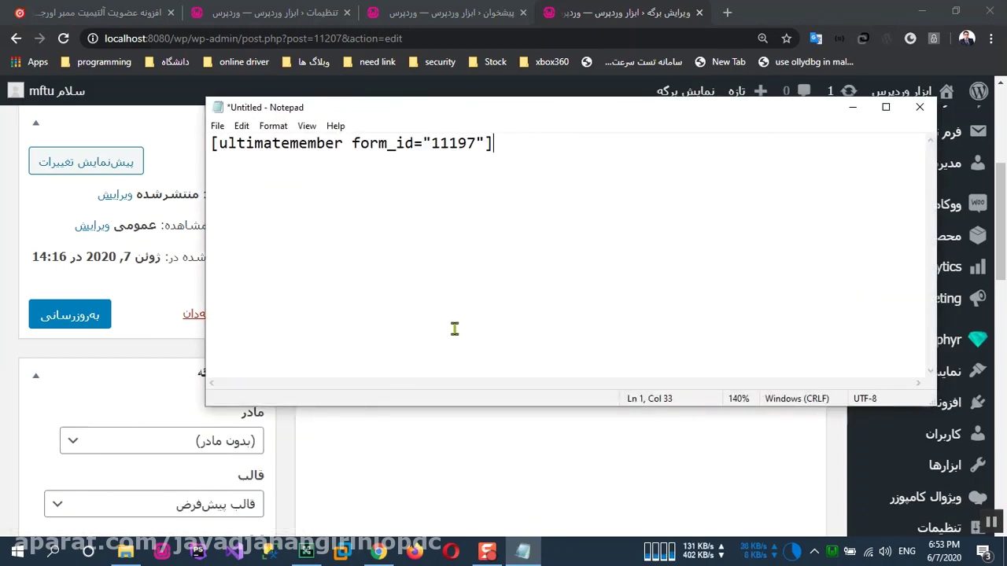
{"action": "left_click", "coordinate": [686, 496]}
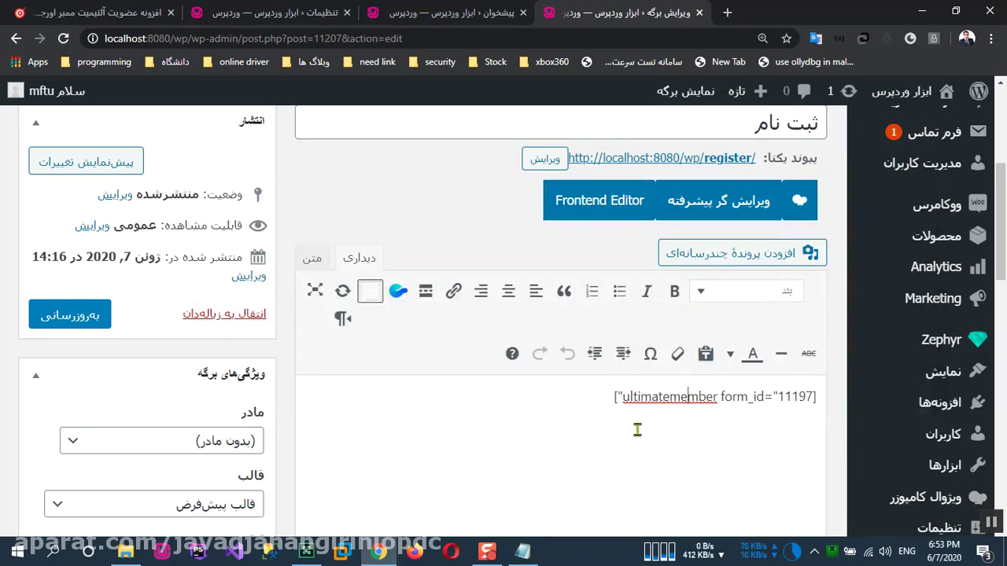
{"action": "left_click", "coordinate": [522, 550]}
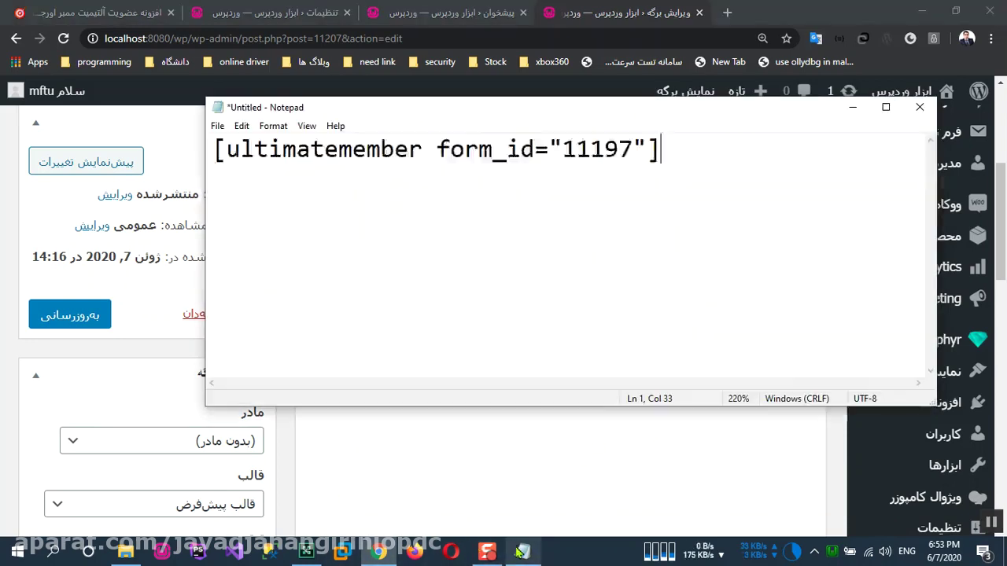
{"action": "scroll", "coordinate": [424, 223], "scroll_direction": "up", "scroll_amount": 3, "text": "ctrl"}
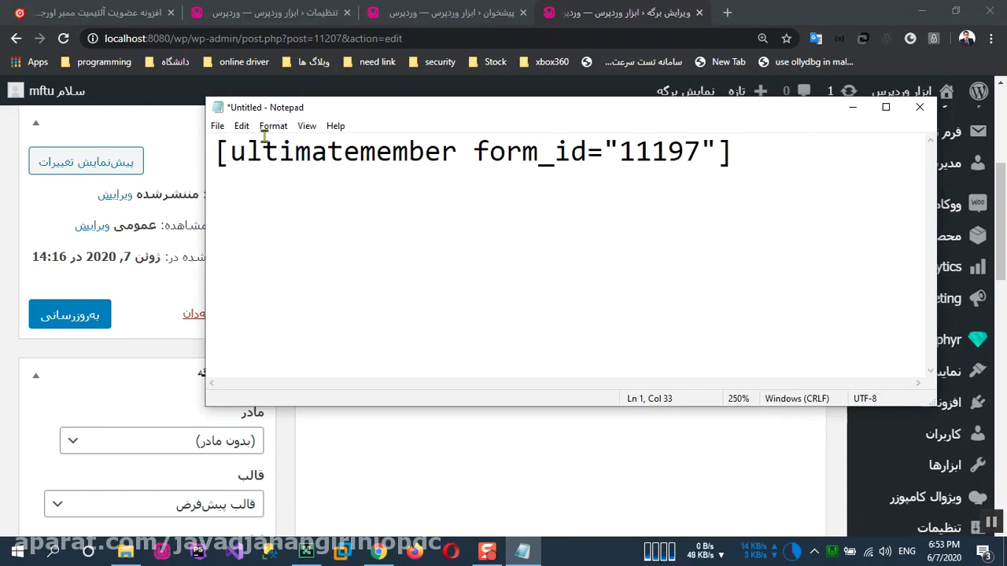
Switch back to the browser, review the page assignments in the plugin settings, and close the ثبت نام page's editing tab
{"action": "left_click", "coordinate": [293, 13]}
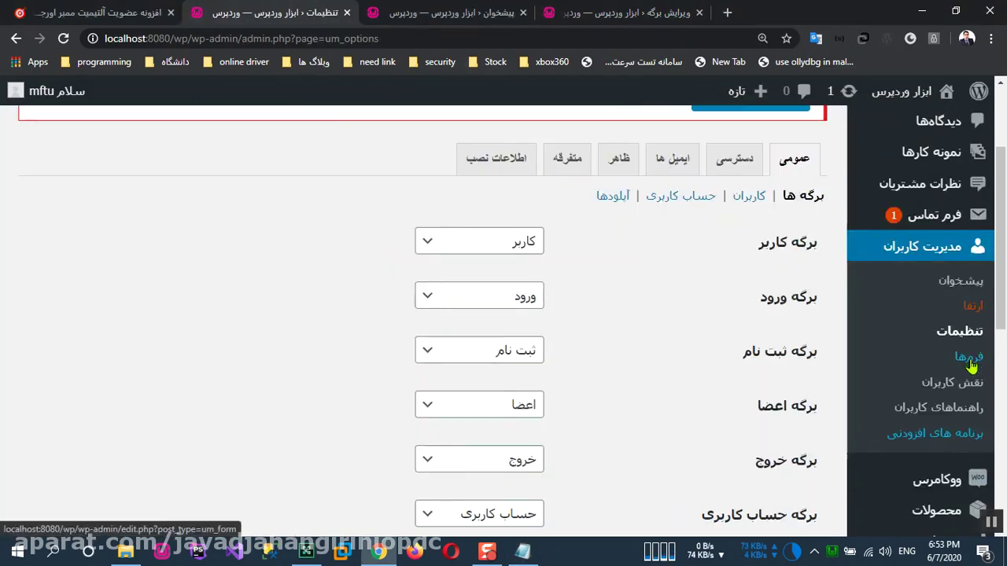
{"action": "scroll", "coordinate": [823, 352], "scroll_direction": "down", "scroll_amount": 2}
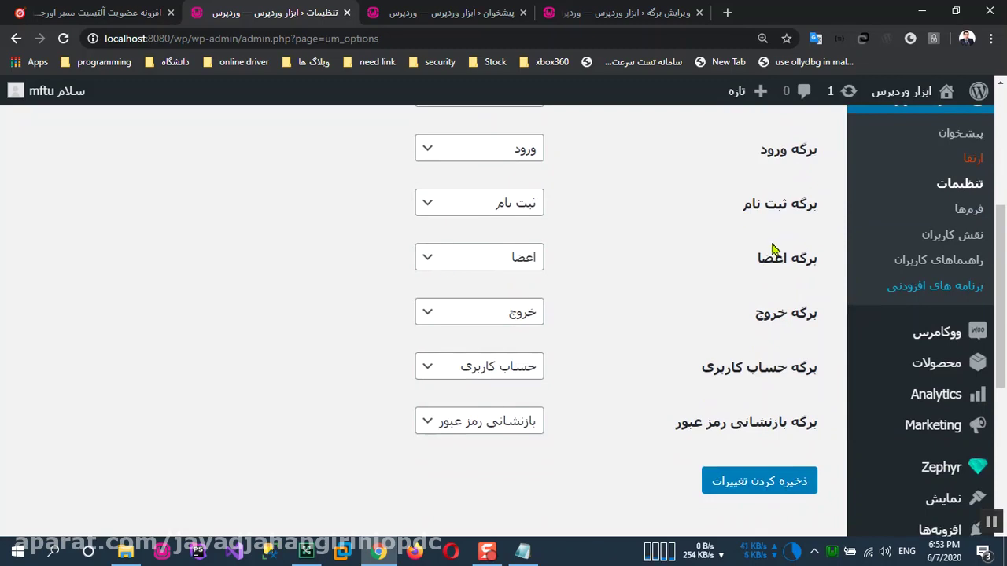
{"action": "left_click", "coordinate": [574, 13]}
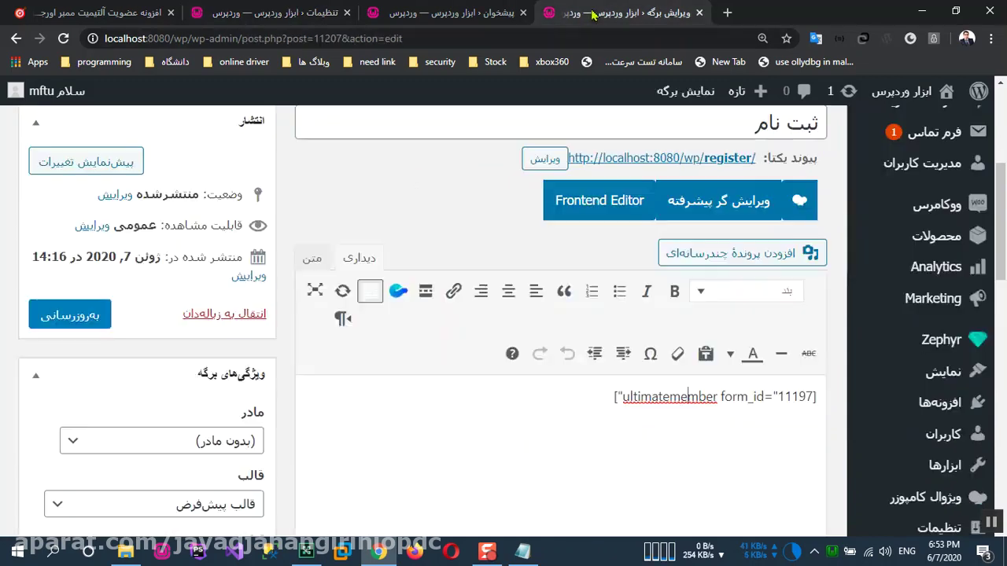
{"action": "left_click", "coordinate": [727, 13]}
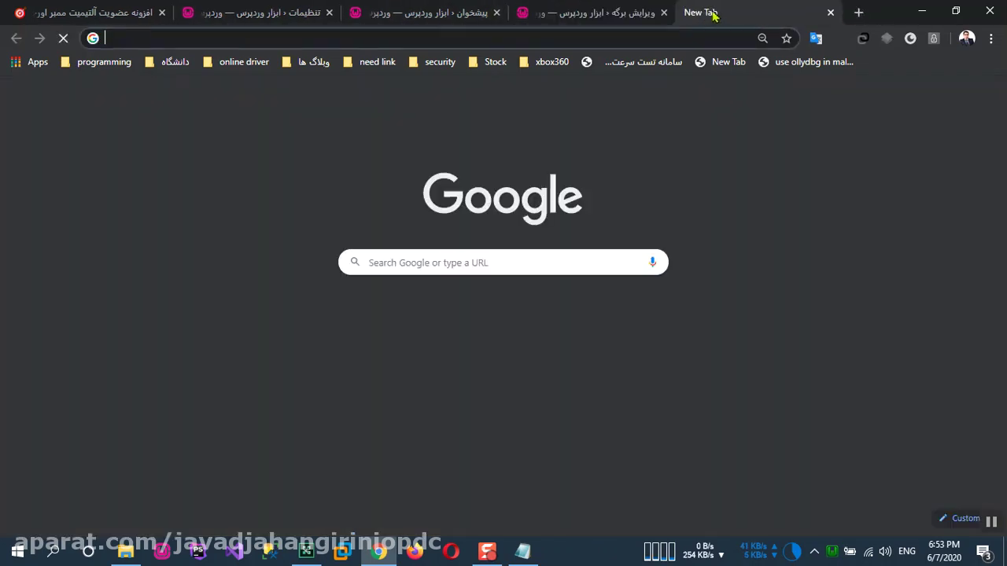
{"action": "left_click", "coordinate": [663, 13]}
In the browser tab holding the Ultimate Member dashboard, open the list of all pages
{"action": "left_click", "coordinate": [464, 13]}
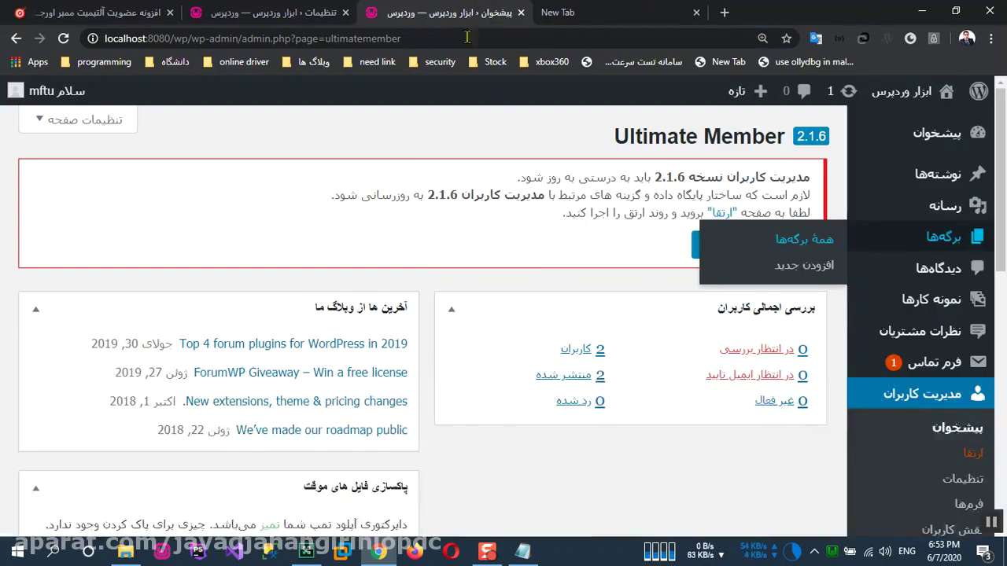
{"action": "left_click", "coordinate": [298, 11]}
{"action": "left_click", "coordinate": [491, 17]}
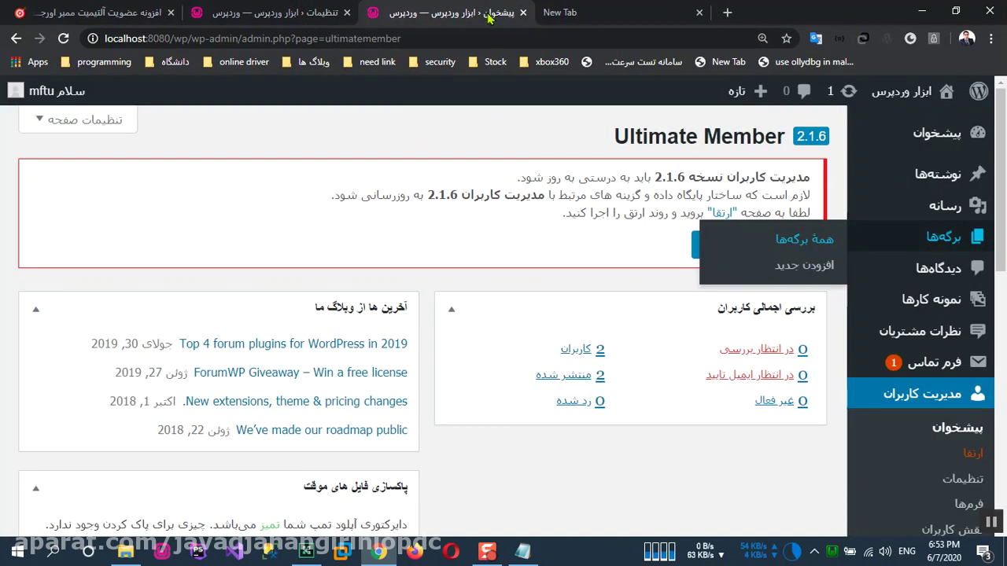
{"action": "left_click", "coordinate": [813, 243]}
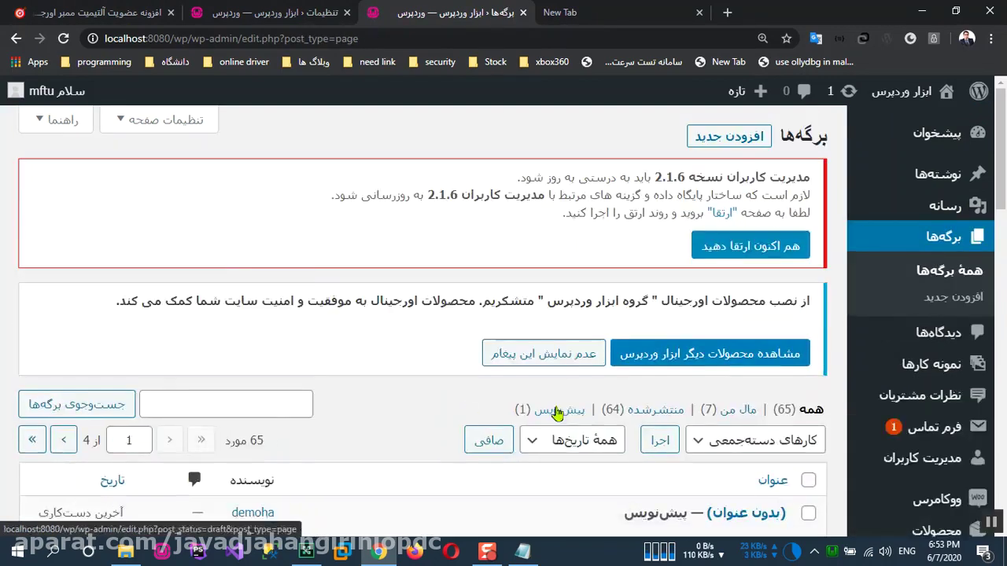
Search the pages for اعضا and open the page marked UM اعضا for editing
{"action": "left_click", "coordinate": [279, 405]}
{"action": "type", "text": "h"}
{"action": "type", "text": "اعضا"}
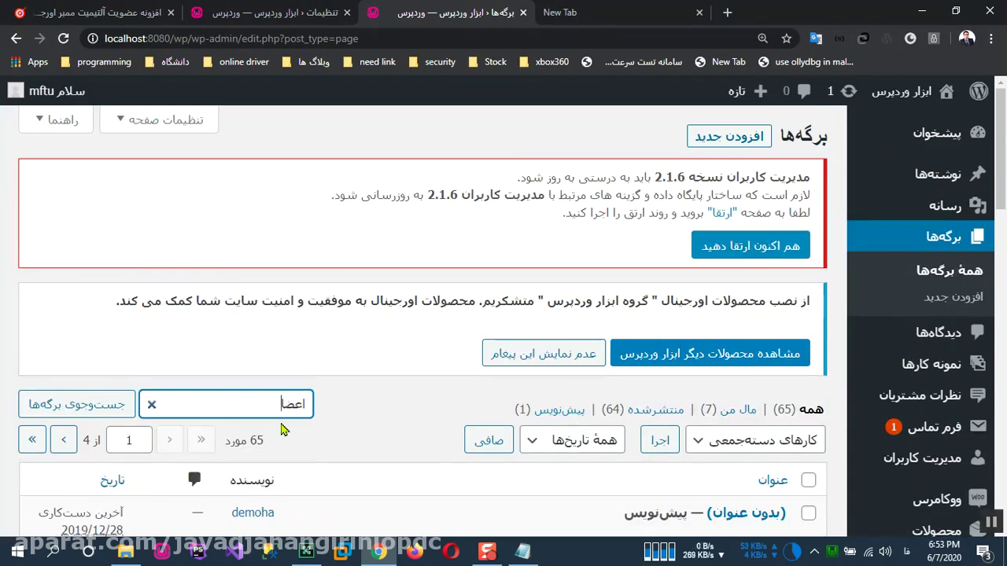
{"action": "left_click", "coordinate": [118, 419]}
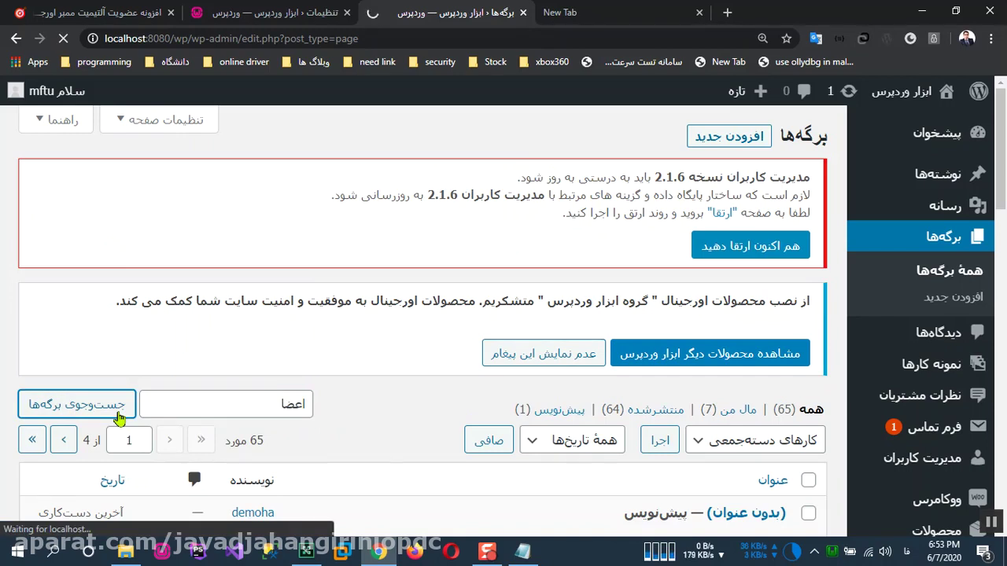
{"action": "scroll", "coordinate": [637, 371], "scroll_direction": "down", "scroll_amount": 2}
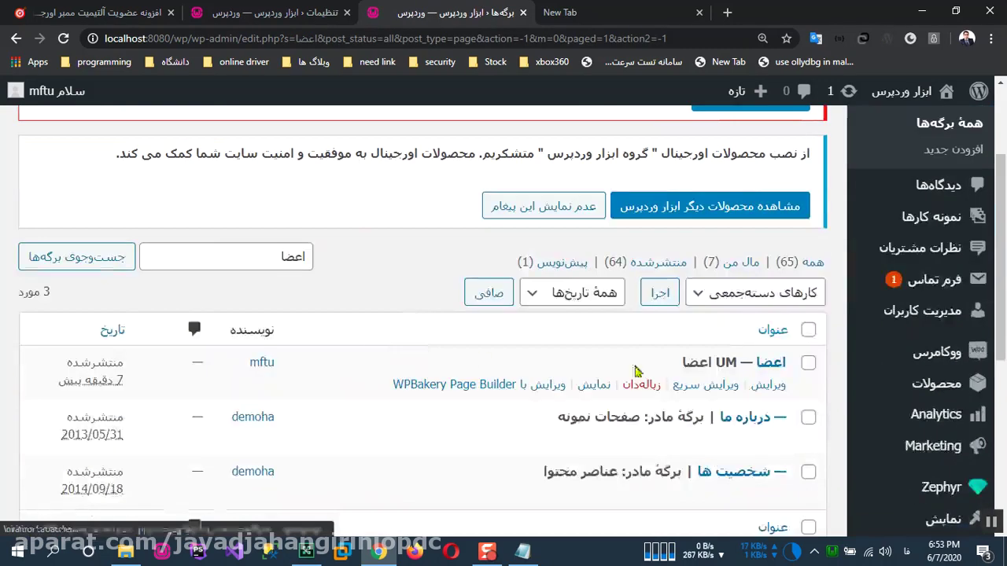
{"action": "left_click", "coordinate": [774, 391]}
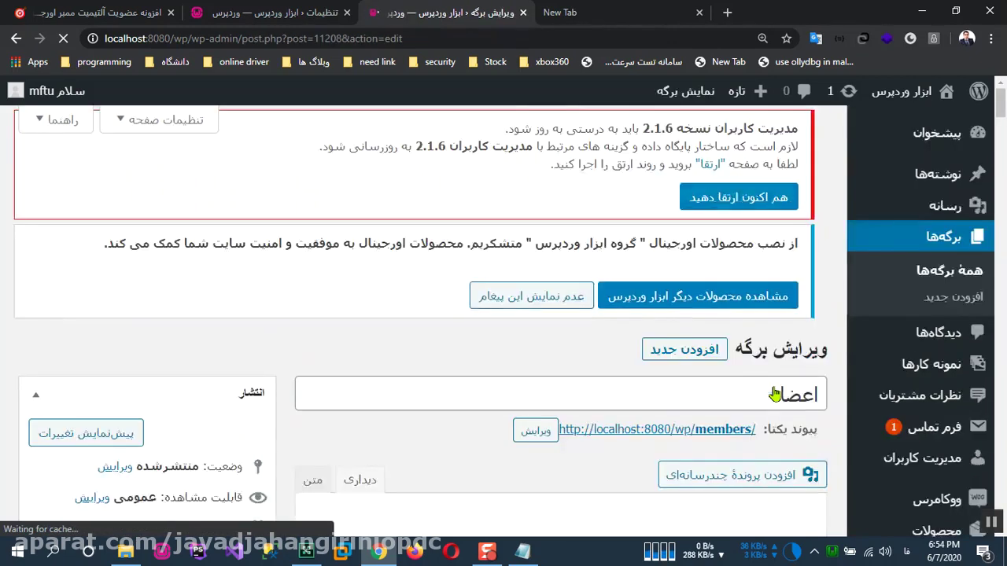
Examine the ultimatemember shortcode in the اعضا page's content, highlight its quotation mark, and close the page's tab
{"action": "scroll", "coordinate": [779, 401], "scroll_direction": "down", "scroll_amount": 4}
{"action": "scroll", "coordinate": [786, 406], "scroll_direction": "down", "scroll_amount": 3}
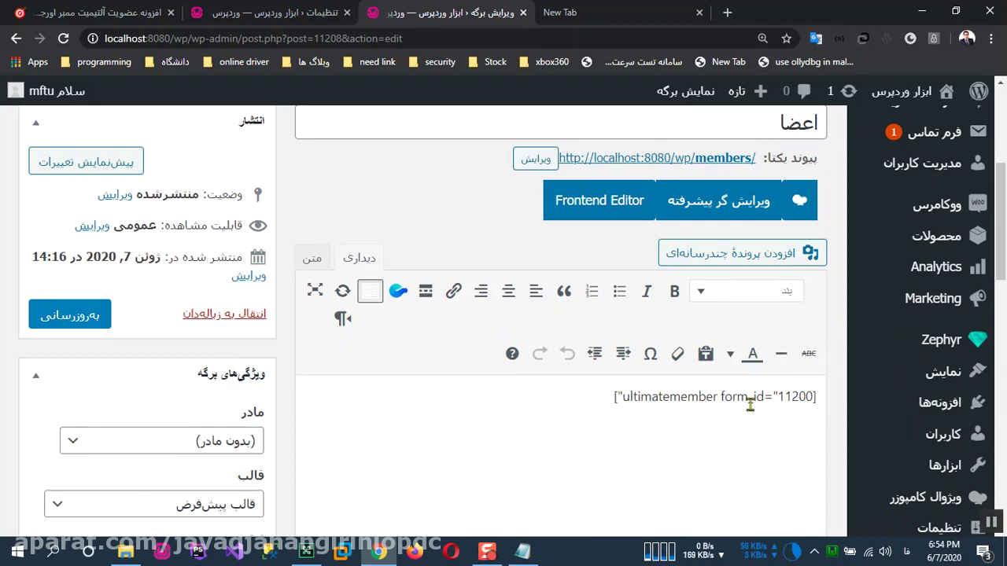
{"action": "left_click", "coordinate": [623, 397]}
{"action": "key", "text": "BackSpace"}
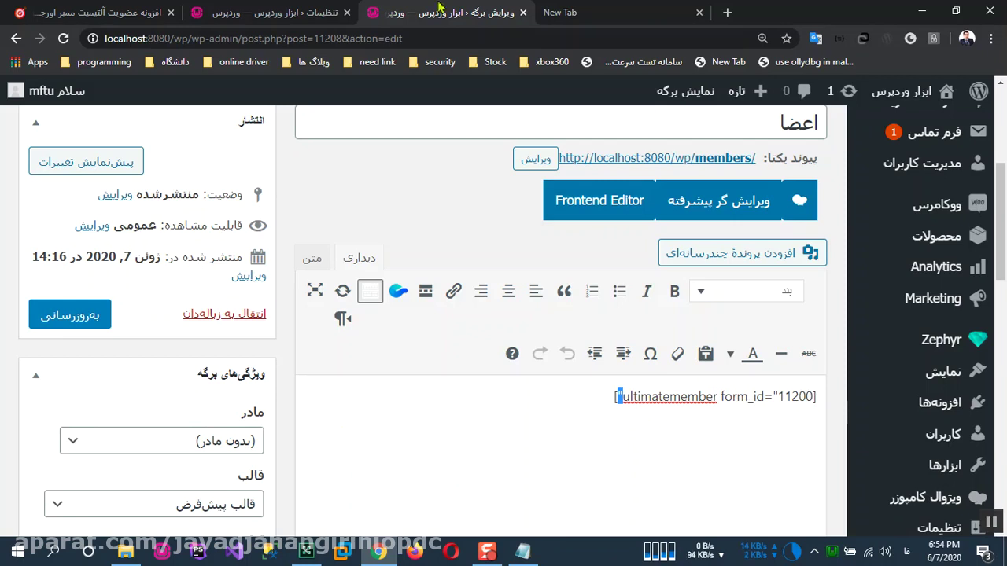
{"action": "left_click", "coordinate": [523, 13]}
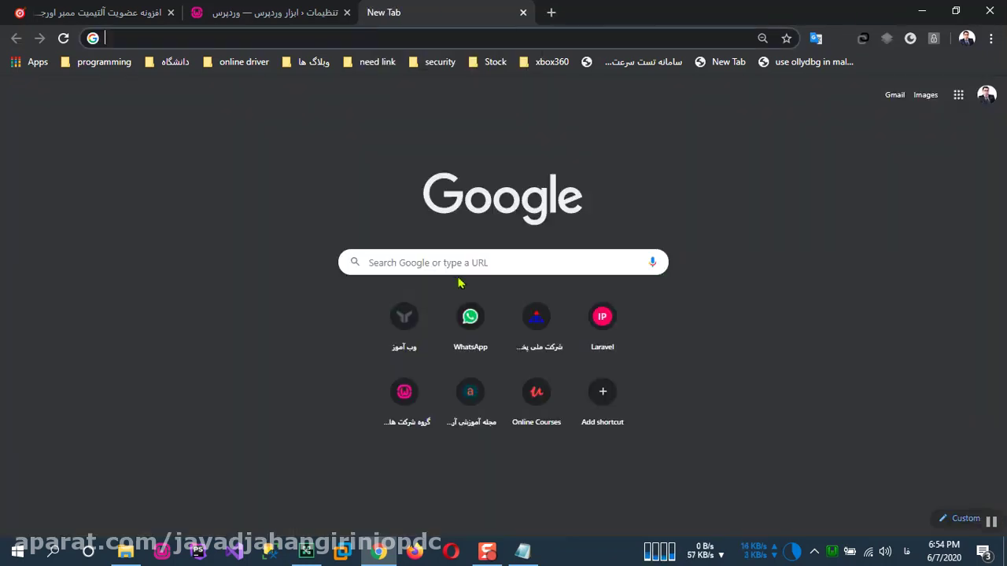
Return to the plugin settings tab and open the list of all pages from there in a new browser tab
{"action": "left_click", "coordinate": [263, 16]}
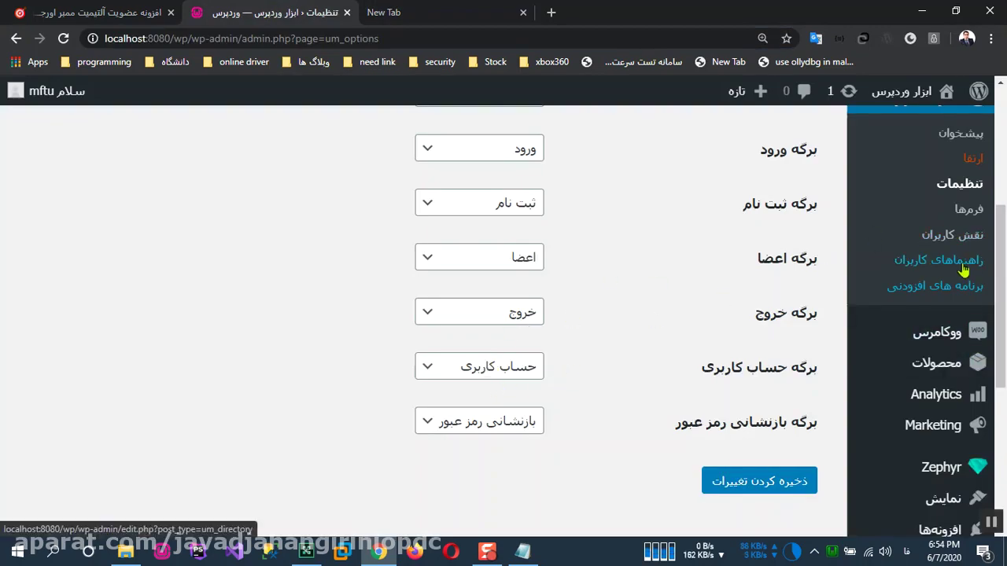
{"action": "scroll", "coordinate": [921, 263], "scroll_direction": "up", "scroll_amount": 2}
{"action": "scroll", "coordinate": [973, 267], "scroll_direction": "up", "scroll_amount": 2}
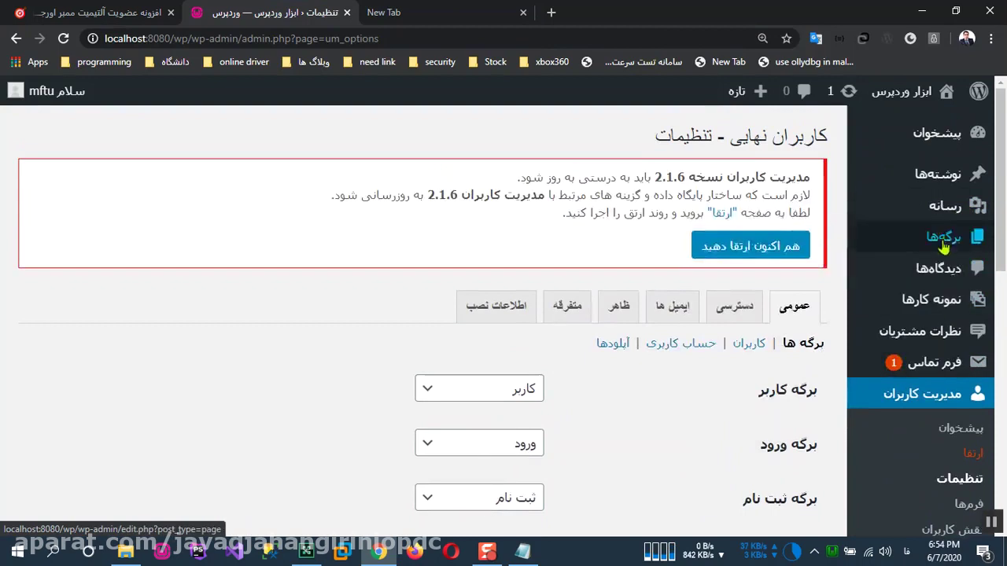
{"action": "mouse_move", "coordinate": [936, 236]}
{"action": "right_click", "coordinate": [785, 241]}
{"action": "left_click", "coordinate": [841, 247]}
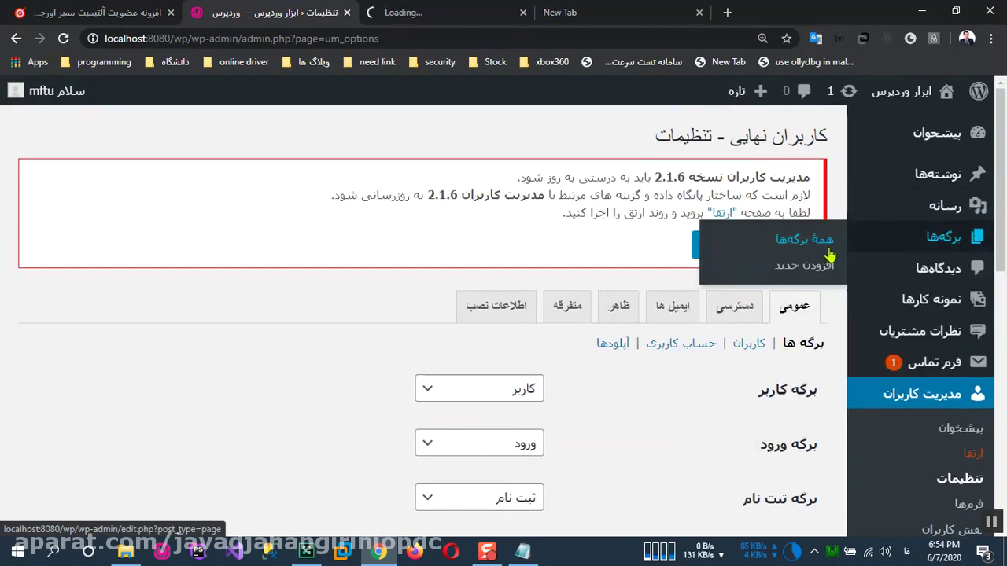
Search the list of pages for خروج and open the page marked UM خروج for editing
{"action": "left_click", "coordinate": [415, 14]}
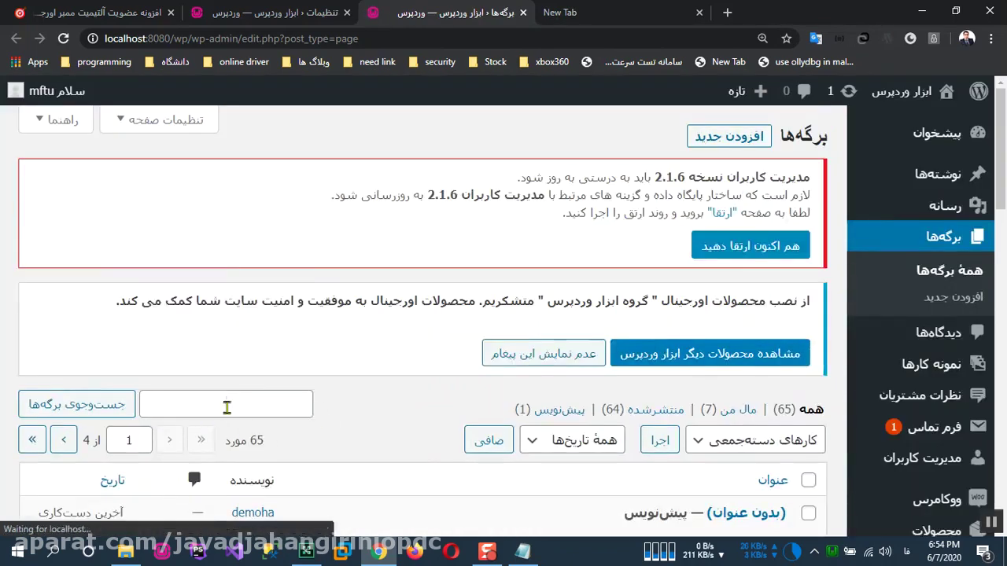
{"action": "left_click", "coordinate": [239, 402]}
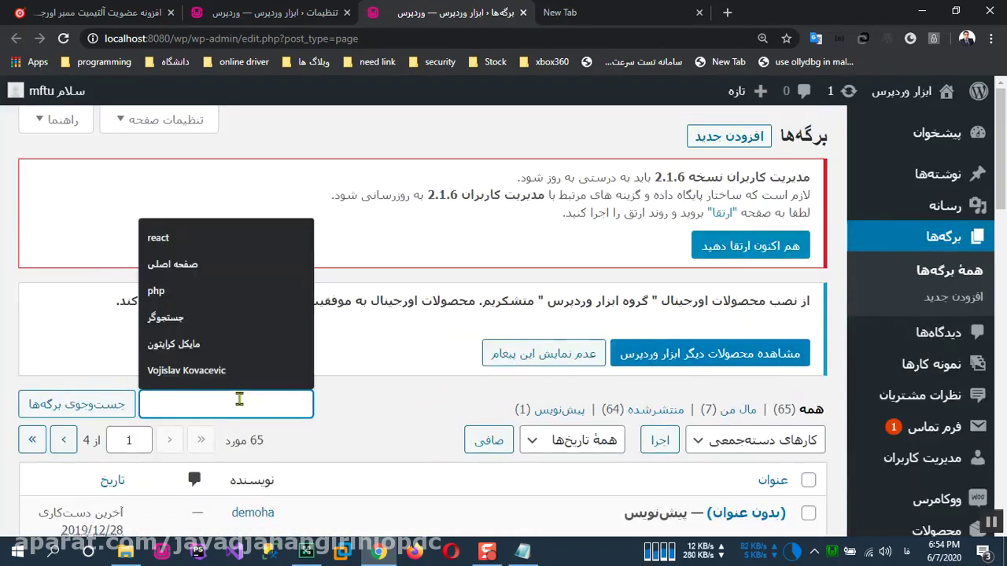
{"action": "type", "text": "p"}
{"action": "key", "text": "BackSpace"}
{"action": "type", "text": "خ"}
{"action": "key", "text": "BackSpace"}
{"action": "type", "text": "خروج"}
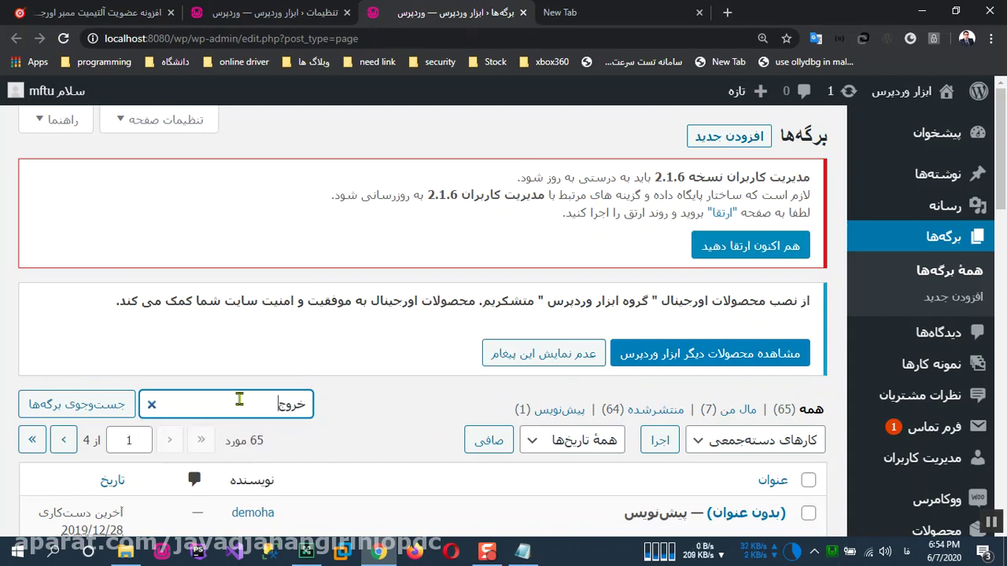
{"action": "left_click", "coordinate": [92, 404]}
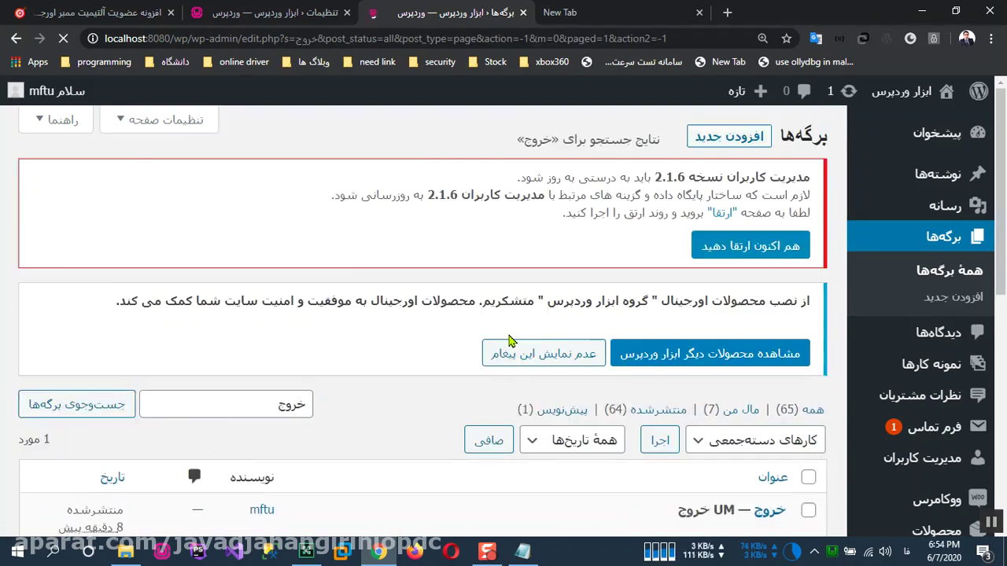
{"action": "scroll", "coordinate": [519, 350], "scroll_direction": "down", "scroll_amount": 2}
{"action": "left_click", "coordinate": [767, 387]}
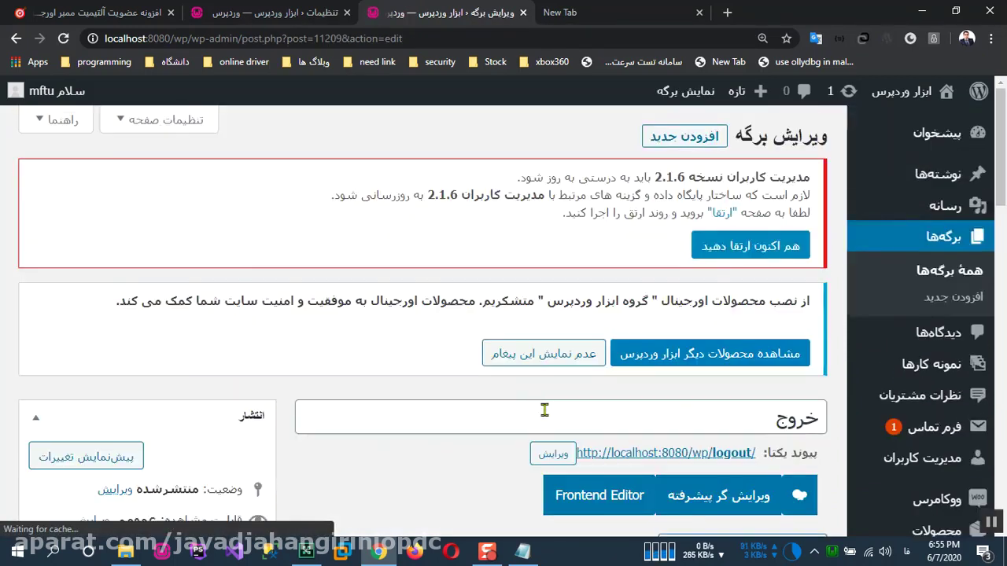
Examine the خروج page's title, permalink and content area, highlighting the title text
{"action": "scroll", "coordinate": [533, 401], "scroll_direction": "down", "scroll_amount": 5}
{"action": "scroll", "coordinate": [559, 259], "scroll_direction": "up", "scroll_amount": 2}
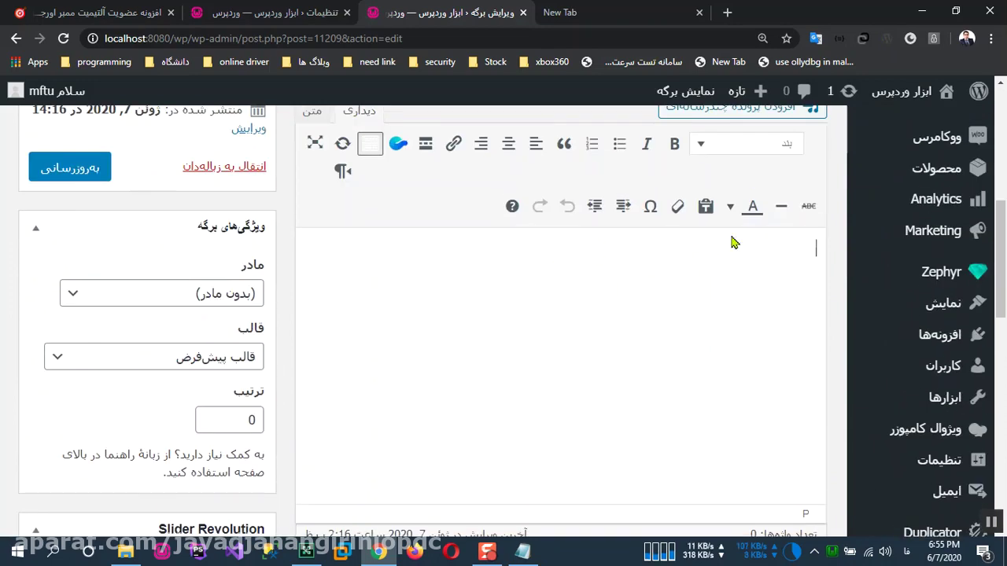
{"action": "scroll", "coordinate": [385, 362], "scroll_direction": "up", "scroll_amount": 2}
{"action": "scroll", "coordinate": [387, 372], "scroll_direction": "up", "scroll_amount": 3}
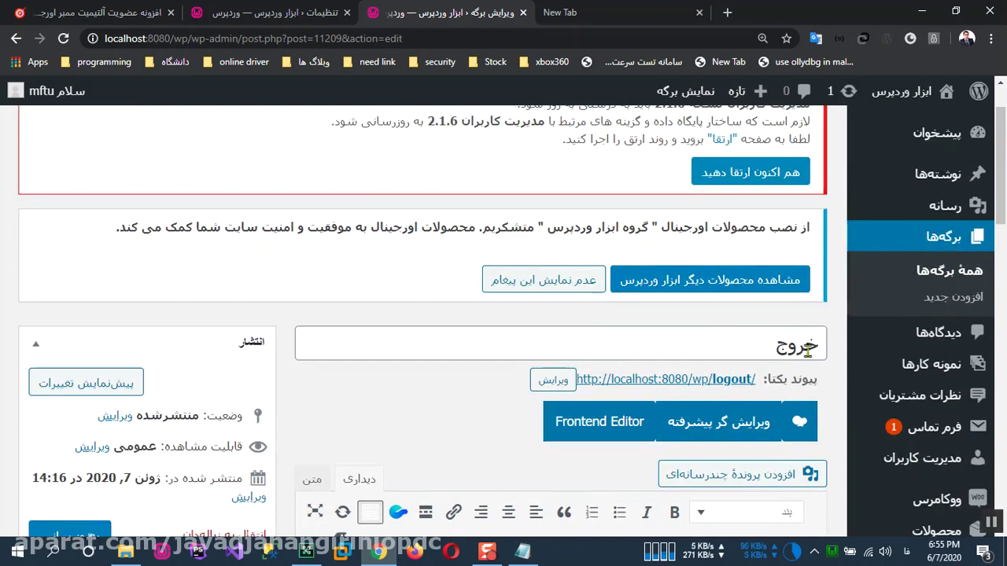
{"action": "scroll", "coordinate": [810, 323], "scroll_direction": "down", "scroll_amount": 5}
{"action": "scroll", "coordinate": [785, 438], "scroll_direction": "up", "scroll_amount": 3}
{"action": "double_click", "coordinate": [740, 200]}
{"action": "scroll", "coordinate": [754, 454], "scroll_direction": "down", "scroll_amount": 1}
{"action": "left_click", "coordinate": [738, 406]}
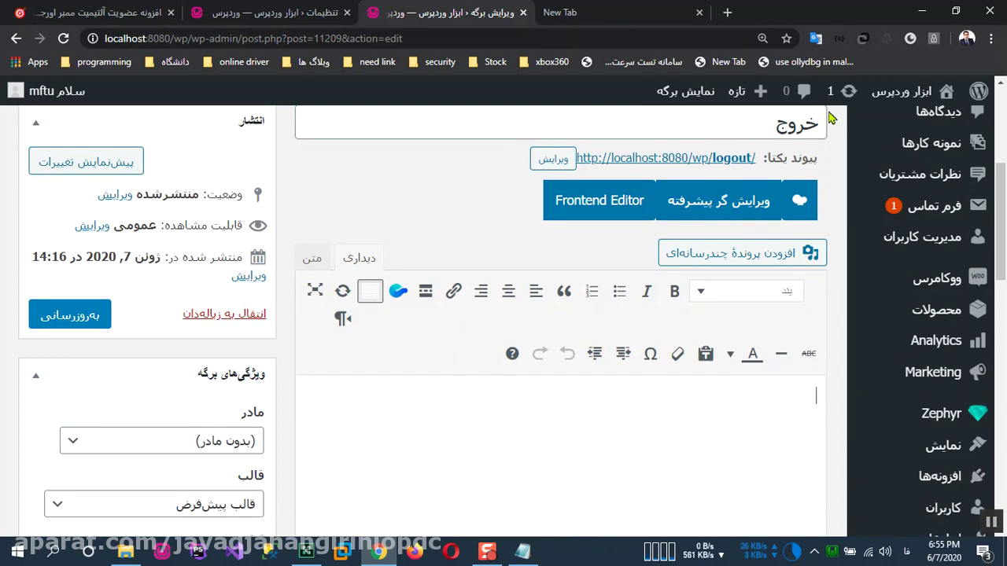
{"action": "double_click", "coordinate": [766, 119]}
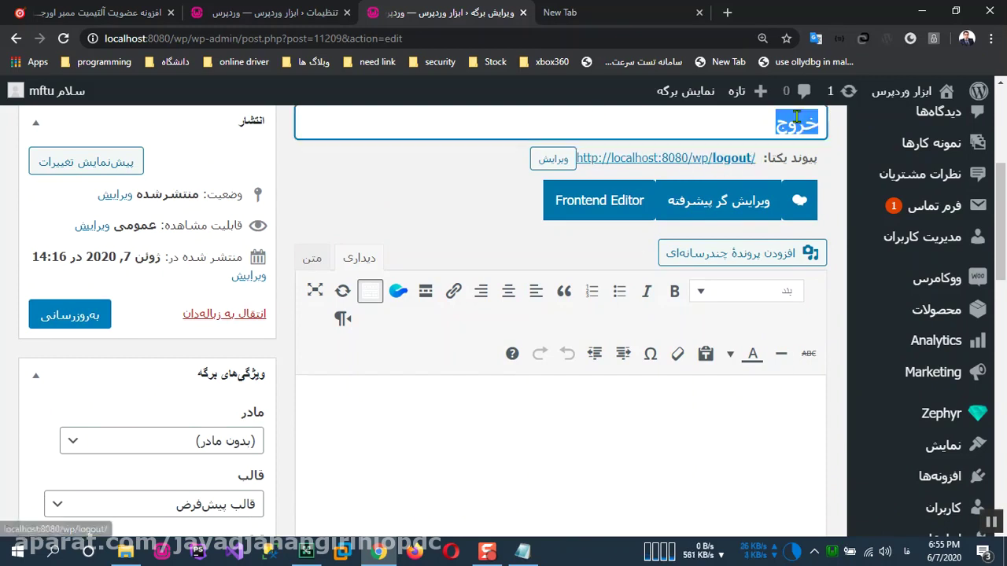
{"action": "scroll", "coordinate": [791, 185], "scroll_direction": "up", "scroll_amount": 1}
{"action": "scroll", "coordinate": [792, 185], "scroll_direction": "up", "scroll_amount": 1}
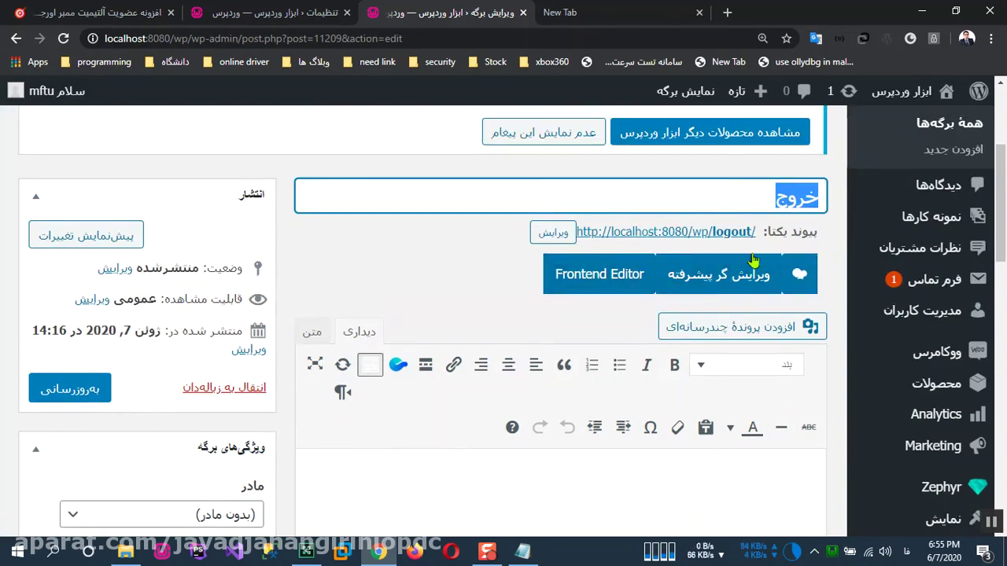
{"action": "left_click", "coordinate": [736, 524]}
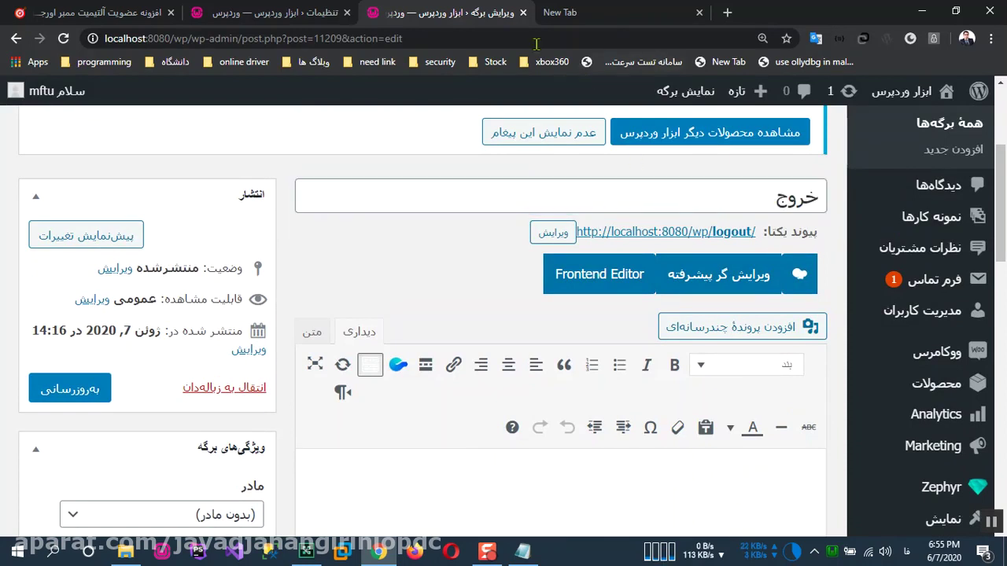
Check the page assignments in the plugin settings tab, and open the list of all pages from the خروج page's tab
{"action": "left_click", "coordinate": [276, 11]}
{"action": "scroll", "coordinate": [582, 315], "scroll_direction": "down", "scroll_amount": 5}
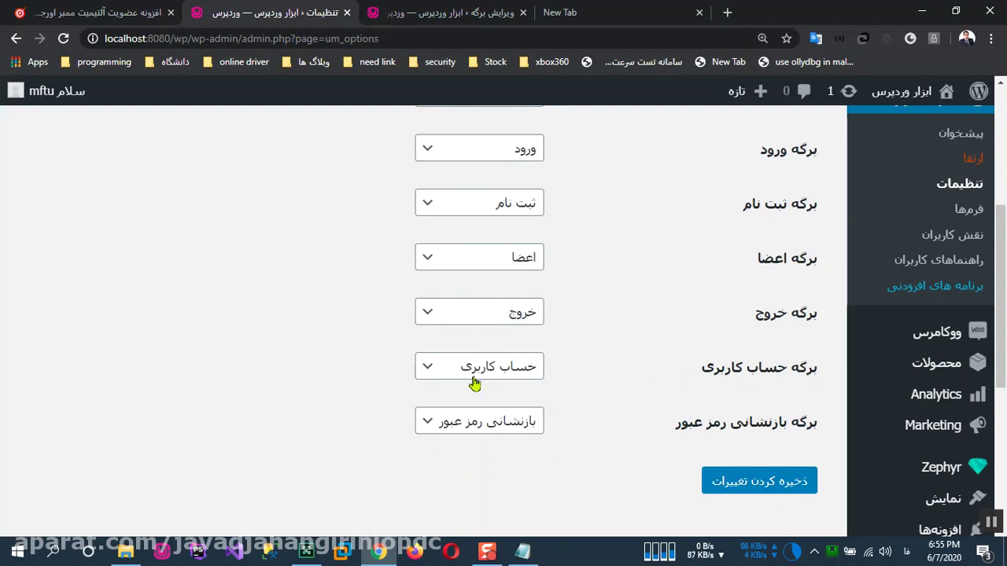
{"action": "left_click", "coordinate": [468, 17]}
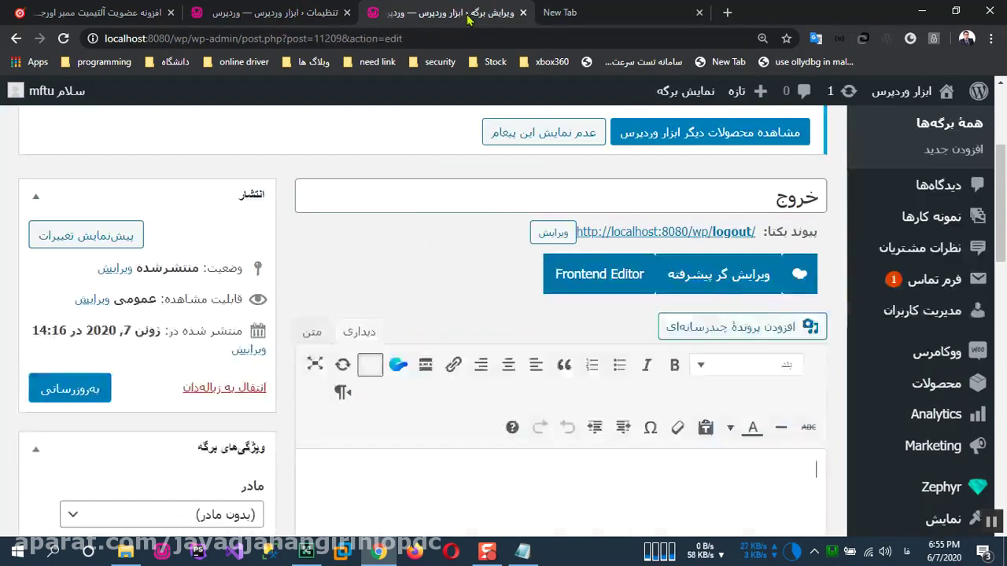
{"action": "left_click", "coordinate": [566, 12]}
{"action": "left_click", "coordinate": [456, 13]}
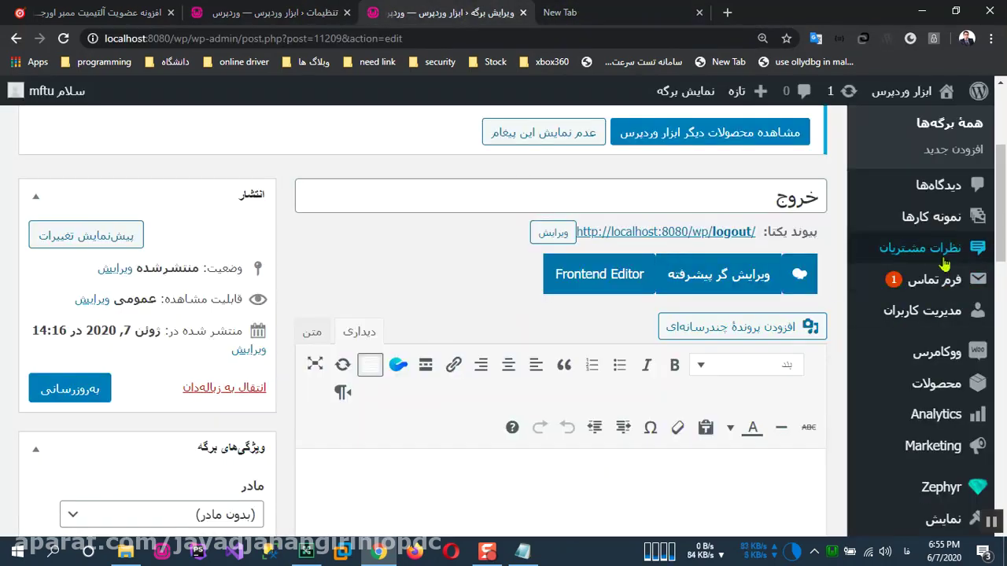
{"action": "scroll", "coordinate": [395, 298], "scroll_direction": "up", "scroll_amount": 3}
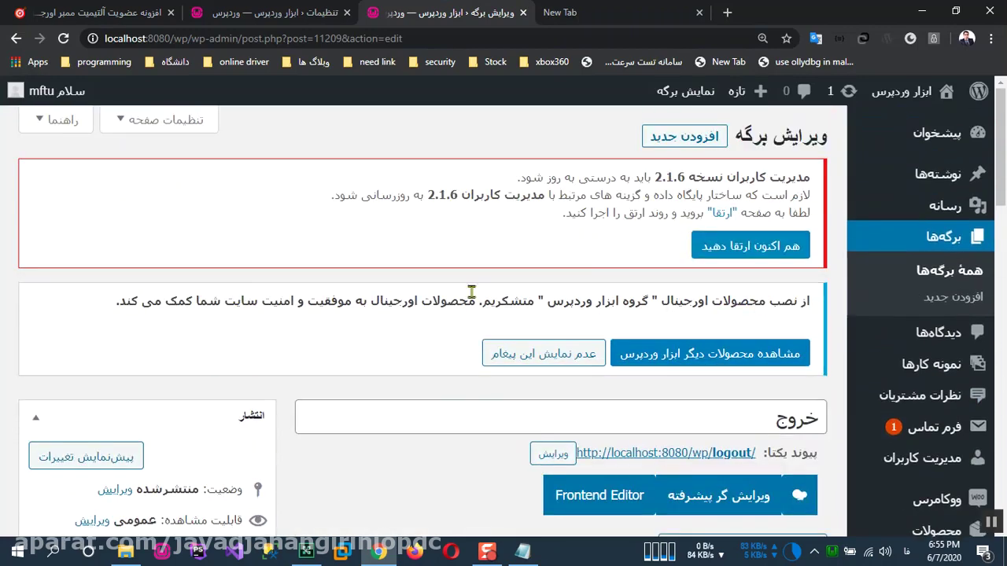
{"action": "left_click", "coordinate": [949, 270]}
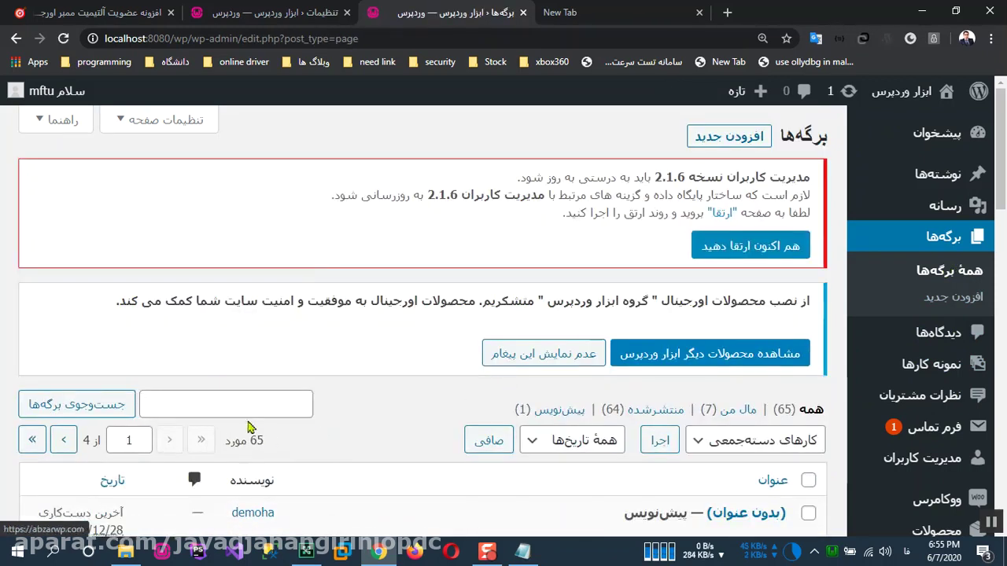
Search the pages for حساب کاربری and open the page marked UM حساب کاربری for editing
{"action": "left_click", "coordinate": [252, 408]}
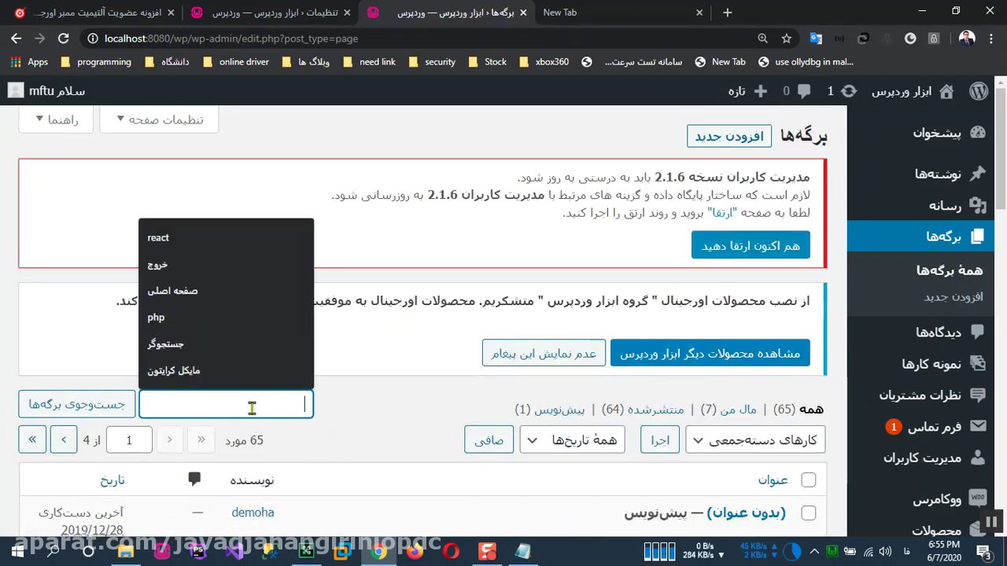
{"action": "type", "text": "ج"}
{"action": "key", "text": "Escape"}
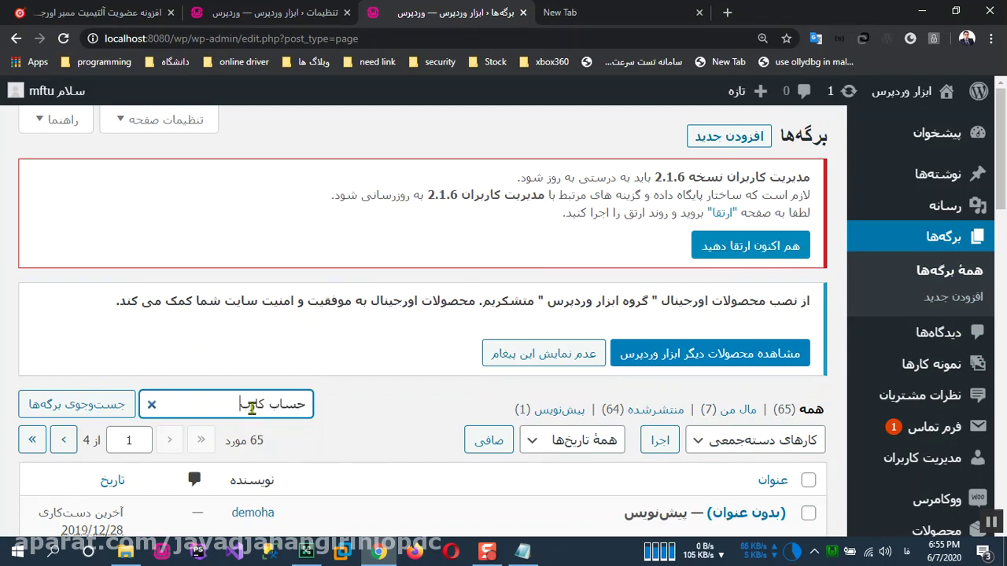
{"action": "left_click", "coordinate": [109, 409]}
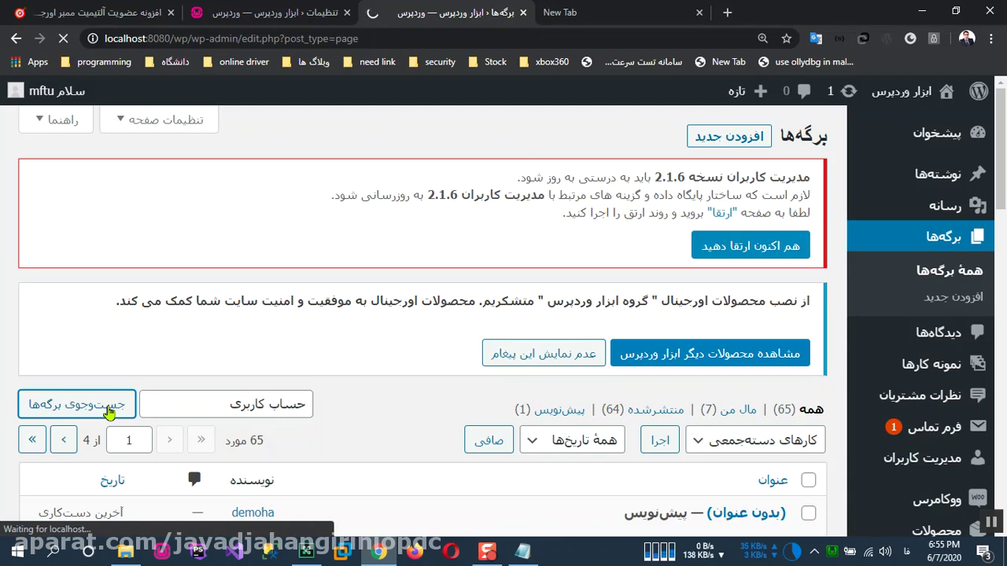
{"action": "scroll", "coordinate": [277, 534], "scroll_direction": "down", "scroll_amount": 9}
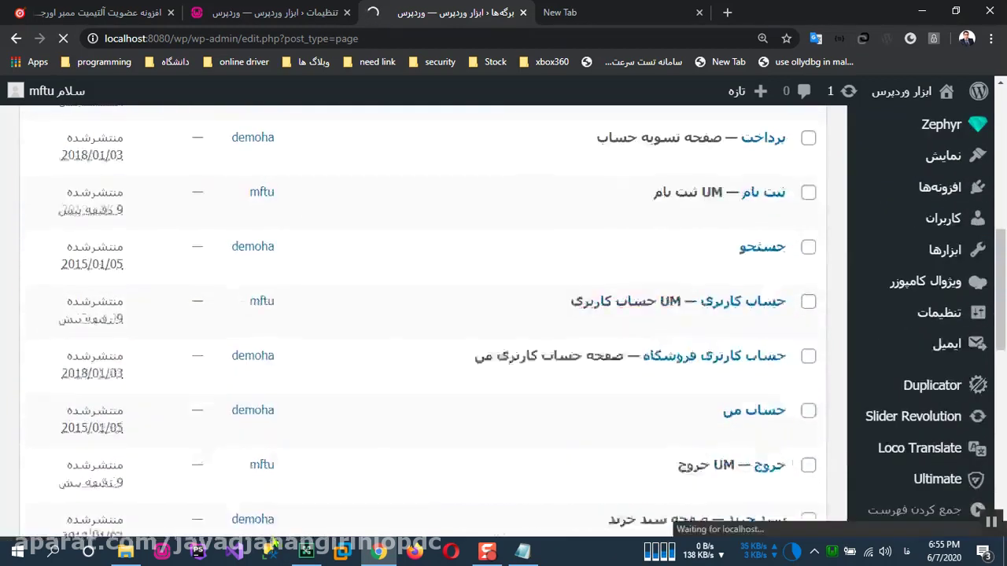
{"action": "scroll", "coordinate": [277, 535], "scroll_direction": "down", "scroll_amount": 9}
{"action": "scroll", "coordinate": [578, 429], "scroll_direction": "up", "scroll_amount": 5}
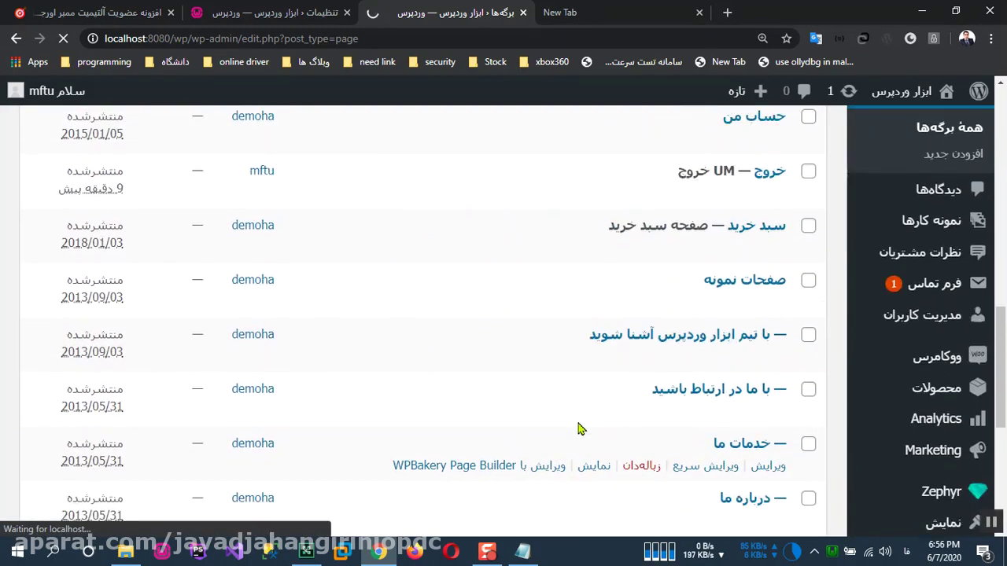
{"action": "scroll", "coordinate": [578, 428], "scroll_direction": "up", "scroll_amount": 6}
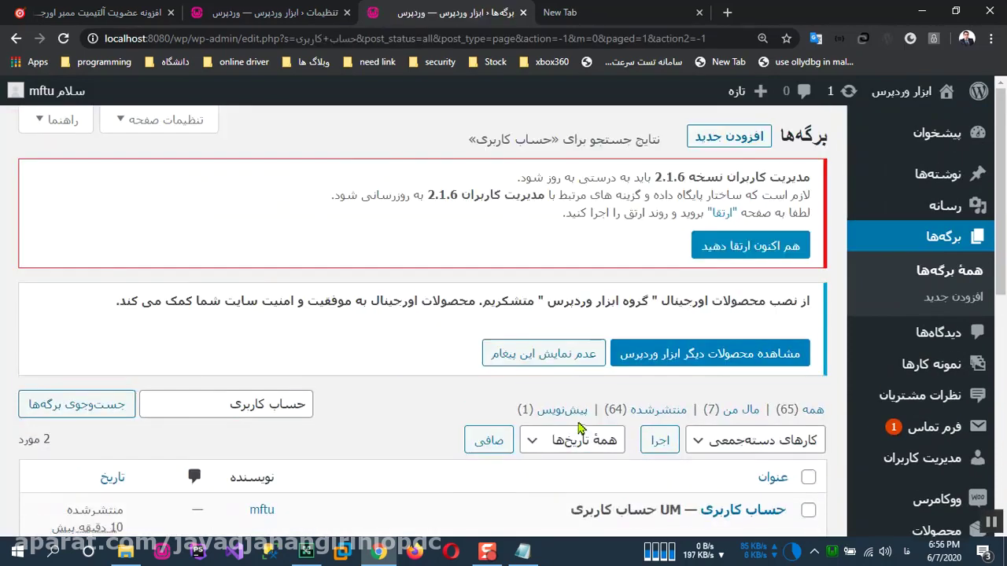
{"action": "scroll", "coordinate": [578, 428], "scroll_direction": "down", "scroll_amount": 3}
{"action": "left_click", "coordinate": [777, 311]}
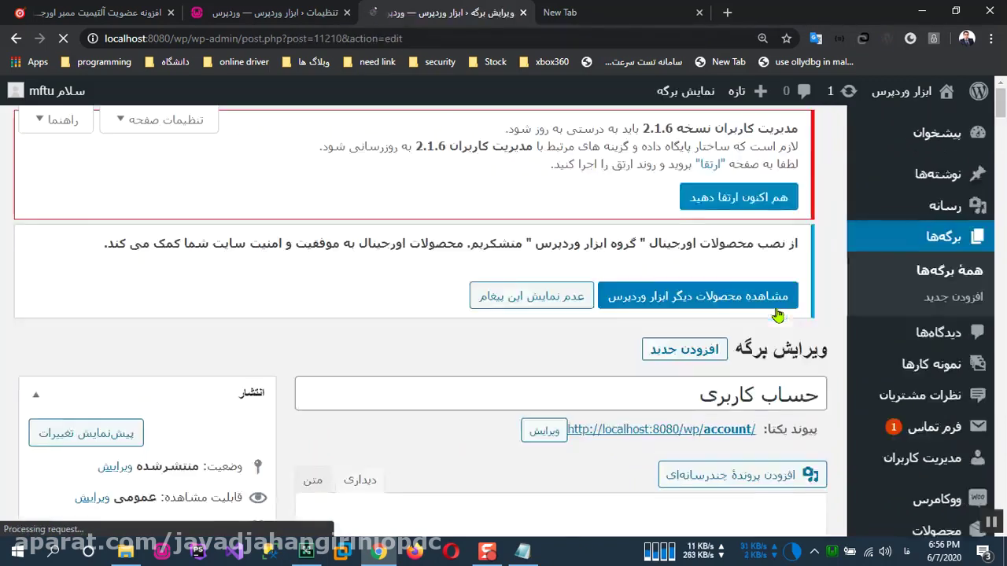
Find the [ultimatemember_account] shortcode in the حساب کاربری page's content and highlight it
{"action": "scroll", "coordinate": [760, 369], "scroll_direction": "down", "scroll_amount": 2}
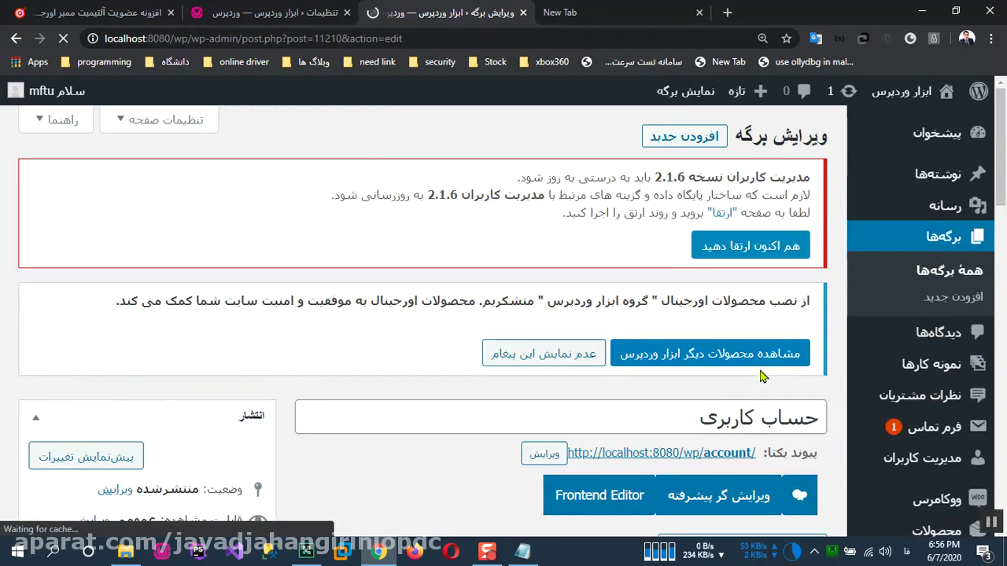
{"action": "scroll", "coordinate": [760, 374], "scroll_direction": "down", "scroll_amount": 4}
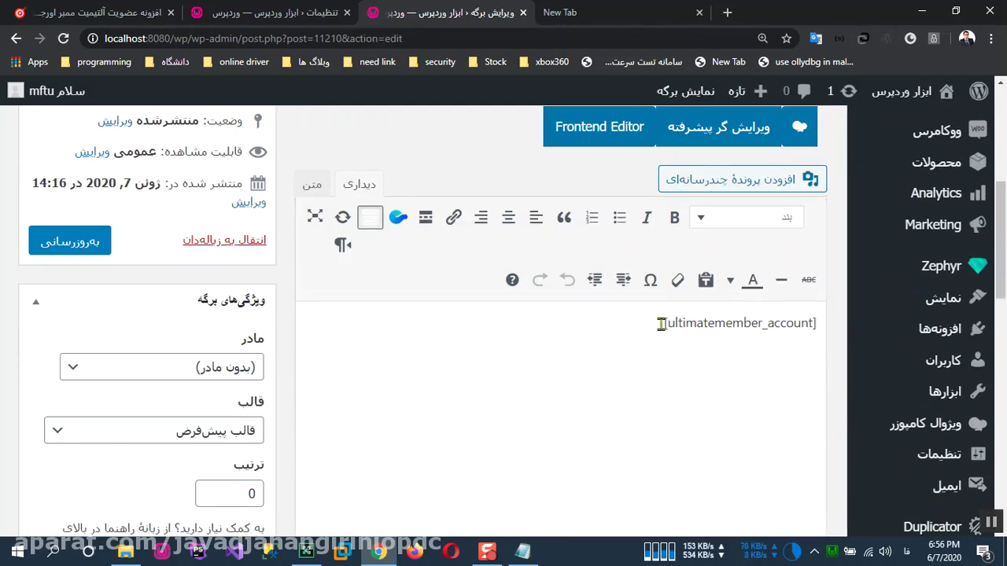
{"action": "left_click_drag", "start_coordinate": [660, 324], "coordinate": [819, 322]}
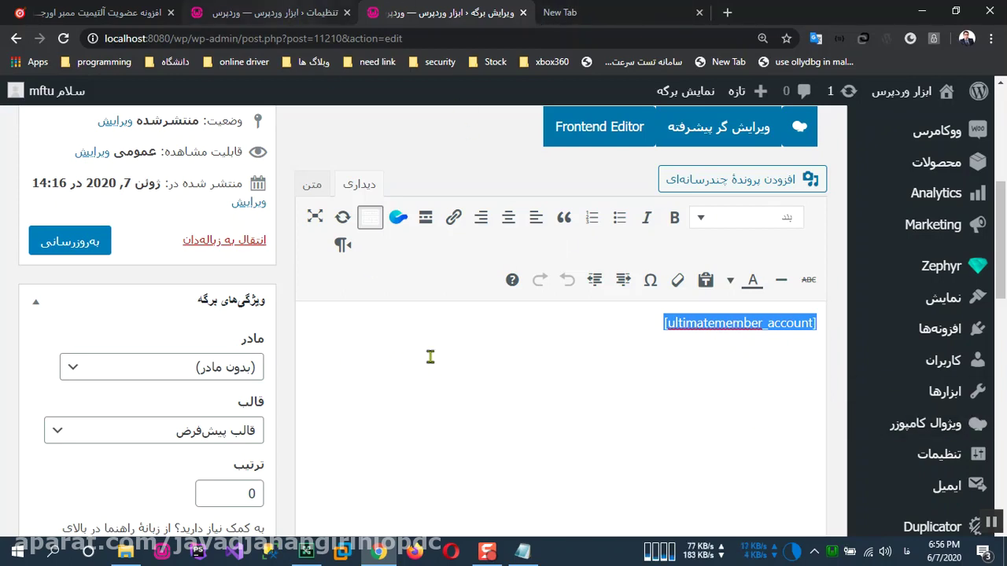
Preview the حساب کاربری page and examine its account form, profile picture and account options
{"action": "scroll", "coordinate": [306, 382], "scroll_direction": "up", "scroll_amount": 4}
{"action": "scroll", "coordinate": [661, 456], "scroll_direction": "down", "scroll_amount": 2}
{"action": "scroll", "coordinate": [544, 409], "scroll_direction": "down", "scroll_amount": 2}
{"action": "scroll", "coordinate": [299, 362], "scroll_direction": "up", "scroll_amount": 3}
{"action": "left_click", "coordinate": [106, 317]}
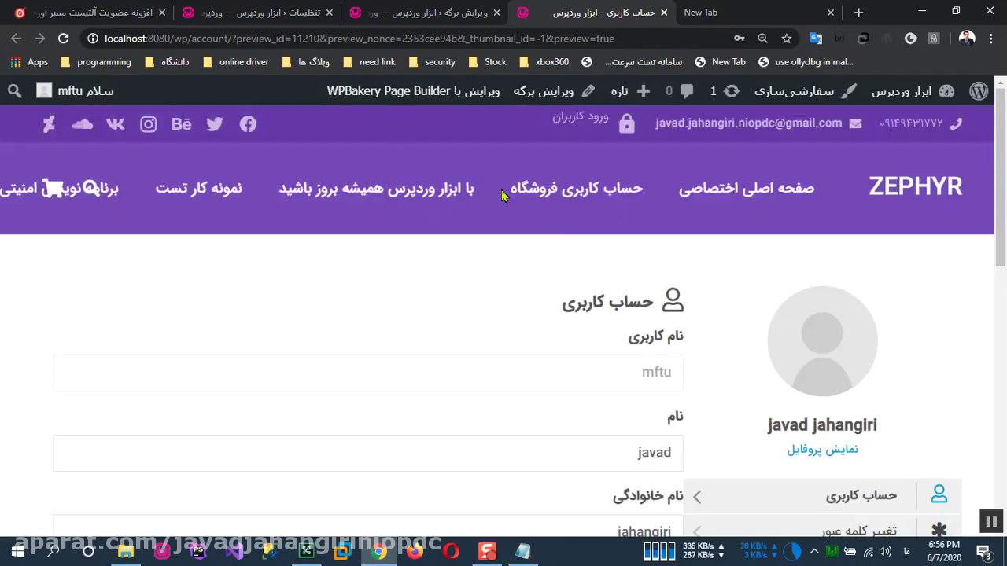
{"action": "scroll", "coordinate": [692, 394], "scroll_direction": "down", "scroll_amount": 3}
{"action": "scroll", "coordinate": [814, 308], "scroll_direction": "up", "scroll_amount": 4}
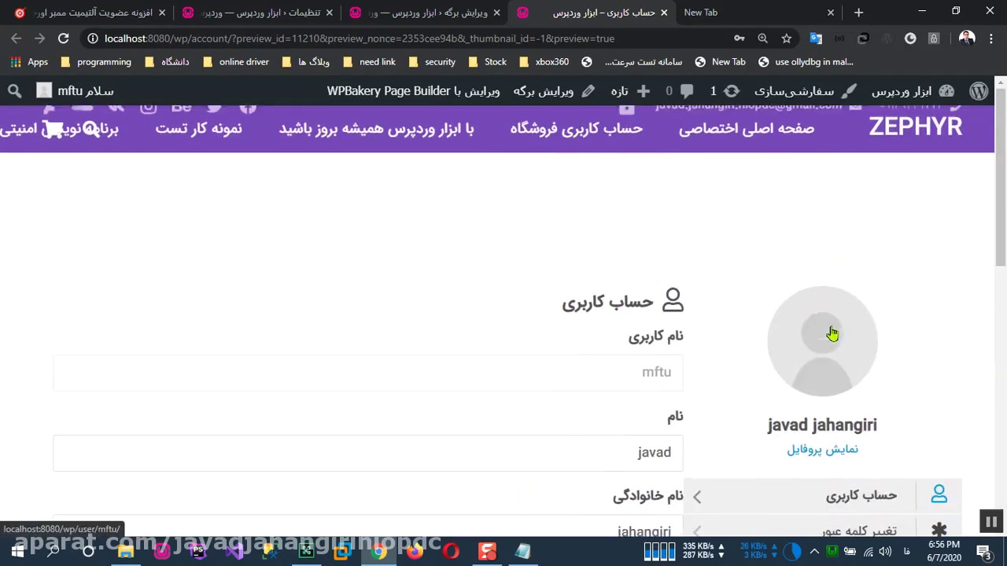
{"action": "scroll", "coordinate": [734, 398], "scroll_direction": "down", "scroll_amount": 4}
{"action": "scroll", "coordinate": [734, 398], "scroll_direction": "up", "scroll_amount": 3}
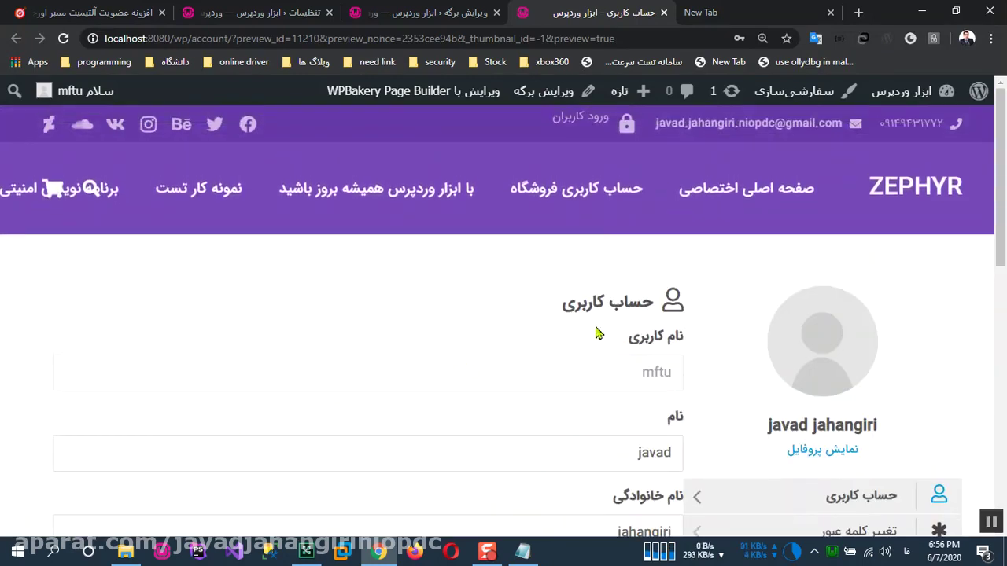
{"action": "scroll", "coordinate": [731, 349], "scroll_direction": "down", "scroll_amount": 2}
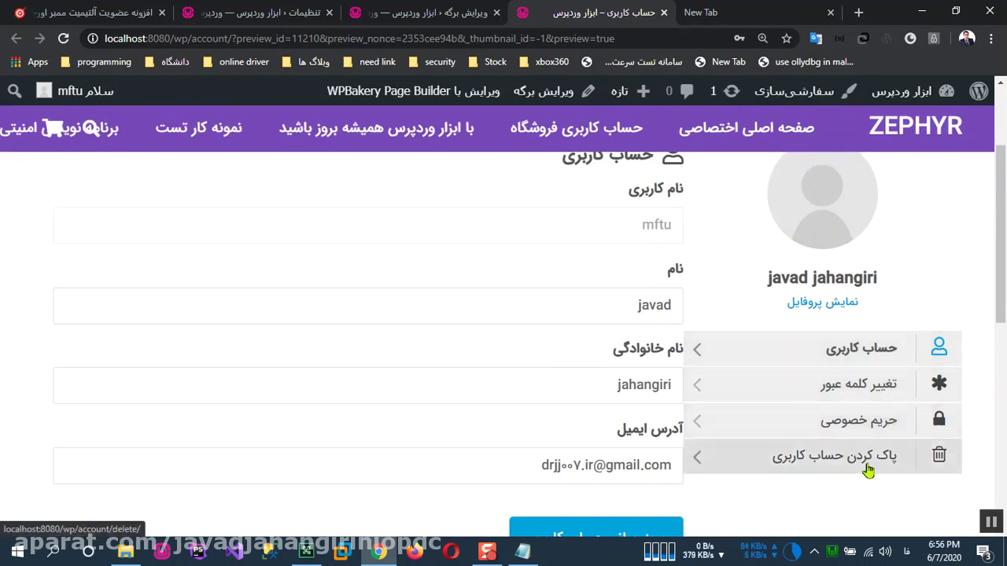
{"action": "scroll", "coordinate": [857, 472], "scroll_direction": "up", "scroll_amount": 4}
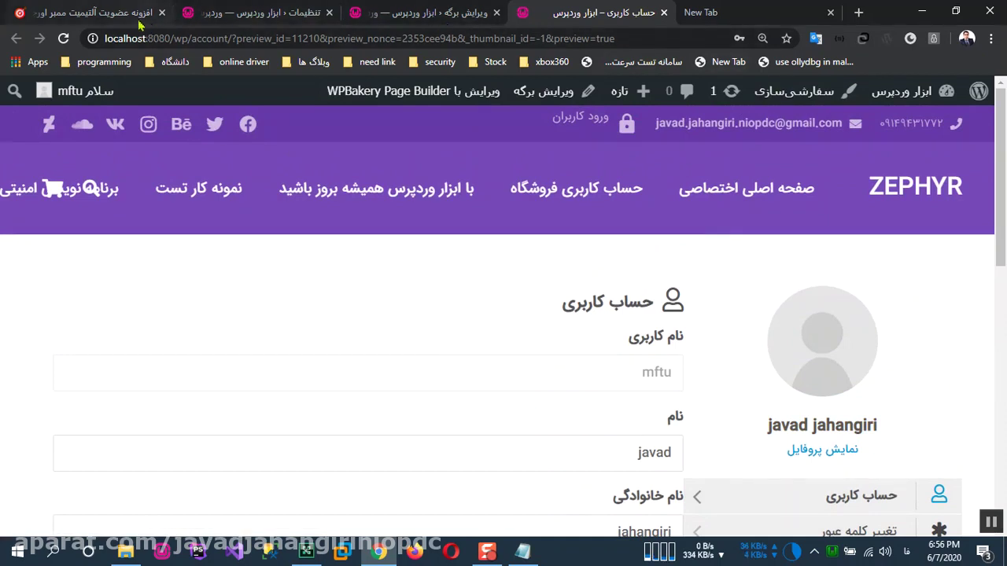
Check the password reset page assignment in the plugin settings tab, and open the list of all pages from the حساب کاربری page's edit tab
{"action": "left_click", "coordinate": [205, 13]}
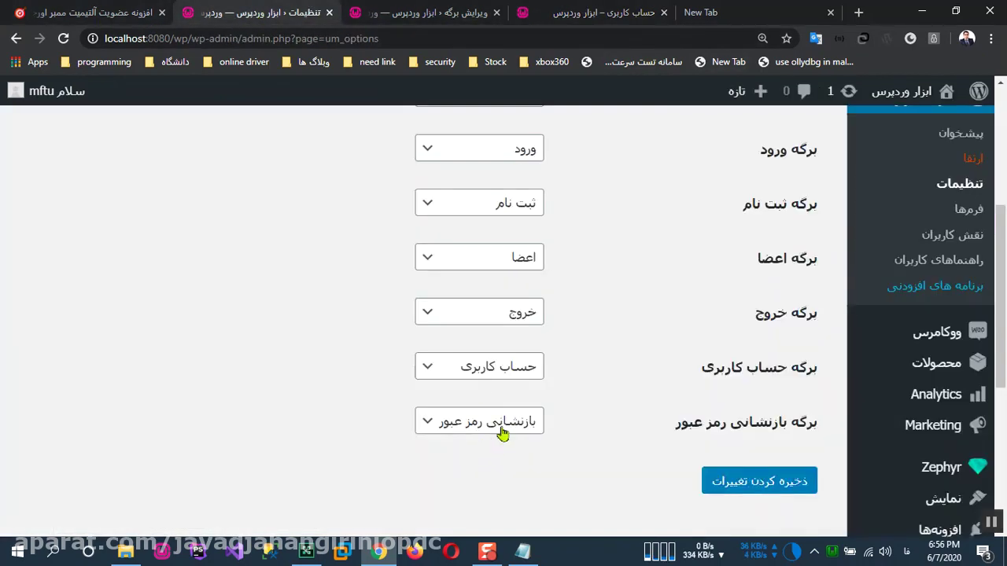
{"action": "left_click", "coordinate": [623, 17]}
{"action": "left_click", "coordinate": [421, 13]}
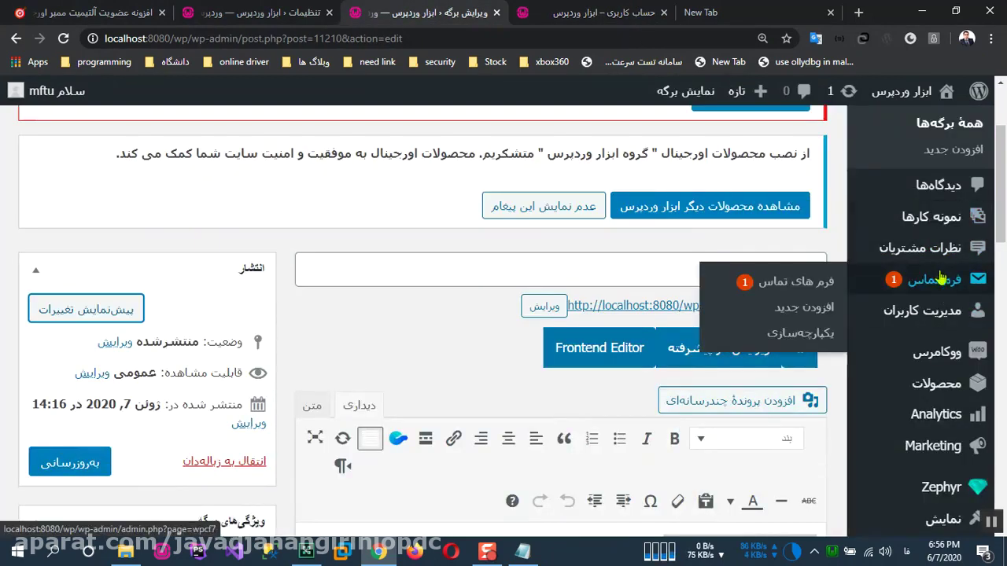
{"action": "scroll", "coordinate": [937, 346], "scroll_direction": "up", "scroll_amount": 1}
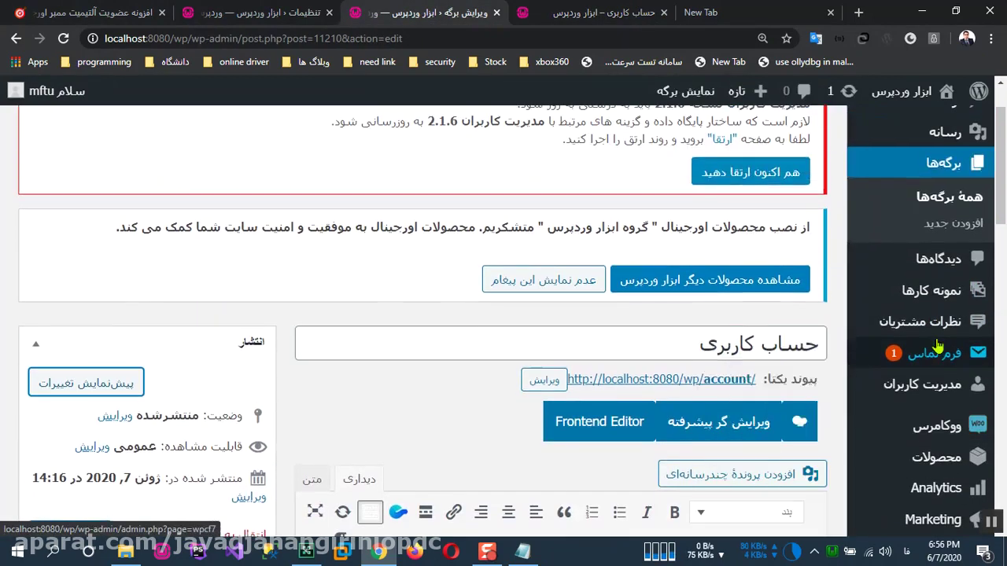
{"action": "right_click", "coordinate": [942, 200]}
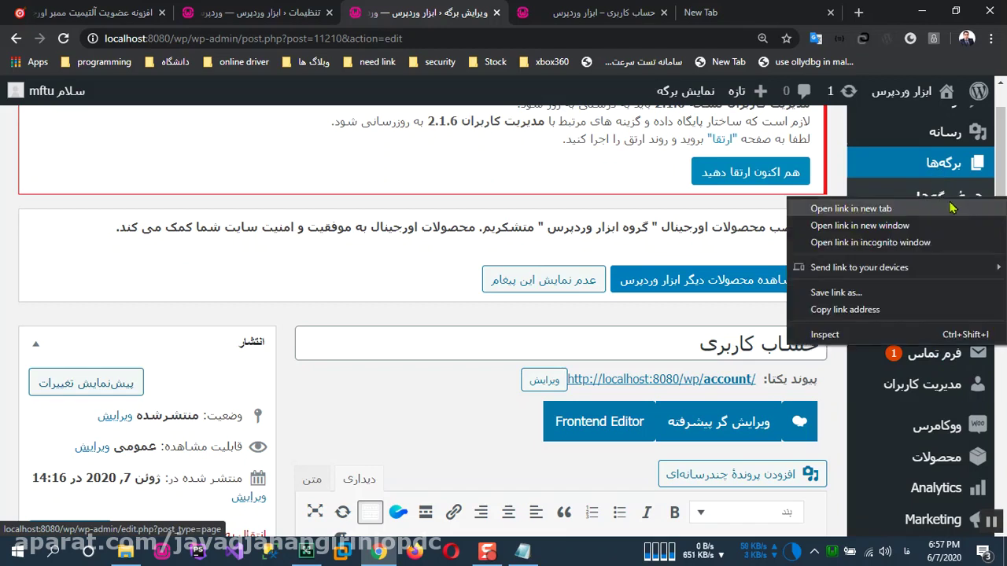
{"action": "left_click", "coordinate": [948, 210]}
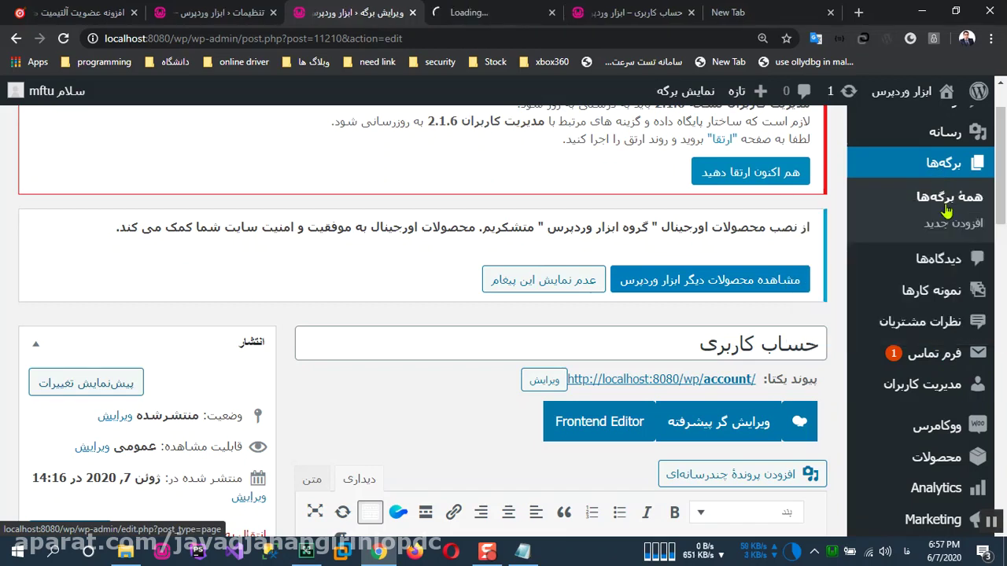
{"action": "left_click", "coordinate": [502, 13]}
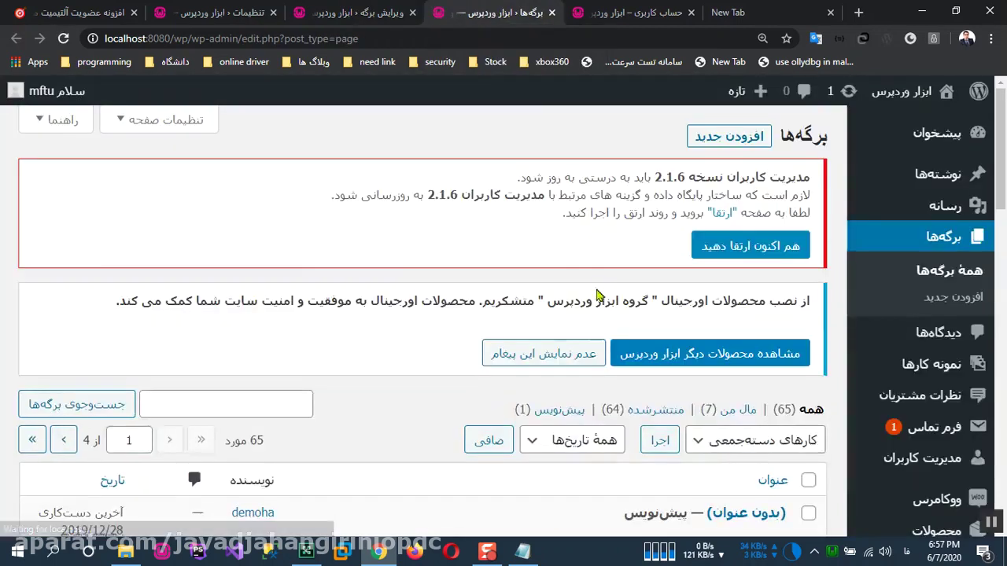
Search the pages for بازنشانی رمز عبور and open the page marked UM بازنشانی رمز عبور for editing
{"action": "left_click", "coordinate": [283, 407]}
{"action": "key", "text": "alt+shift"}
{"action": "type", "text": "f"}
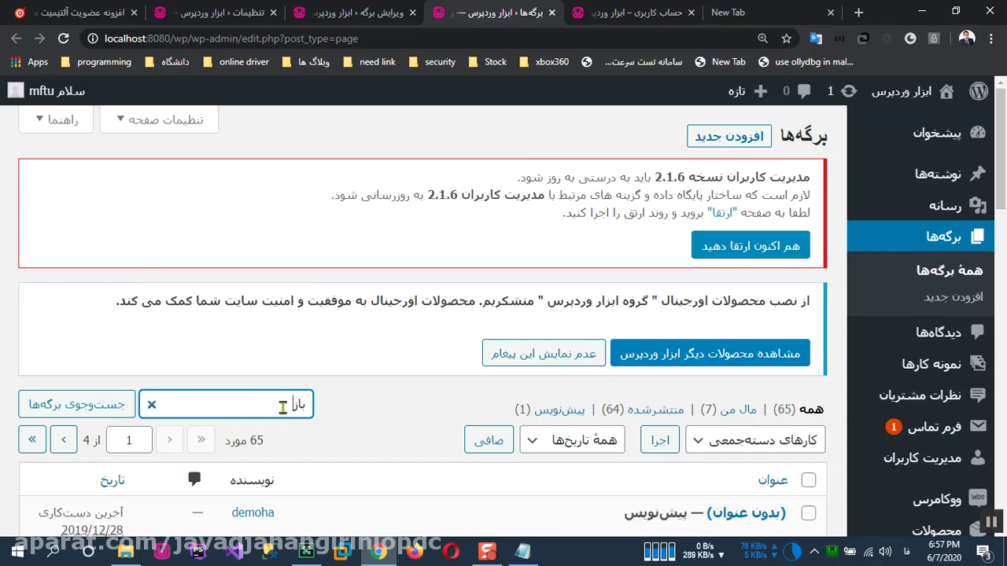
{"action": "type", "text": "ازنشانی رمز عبور"}
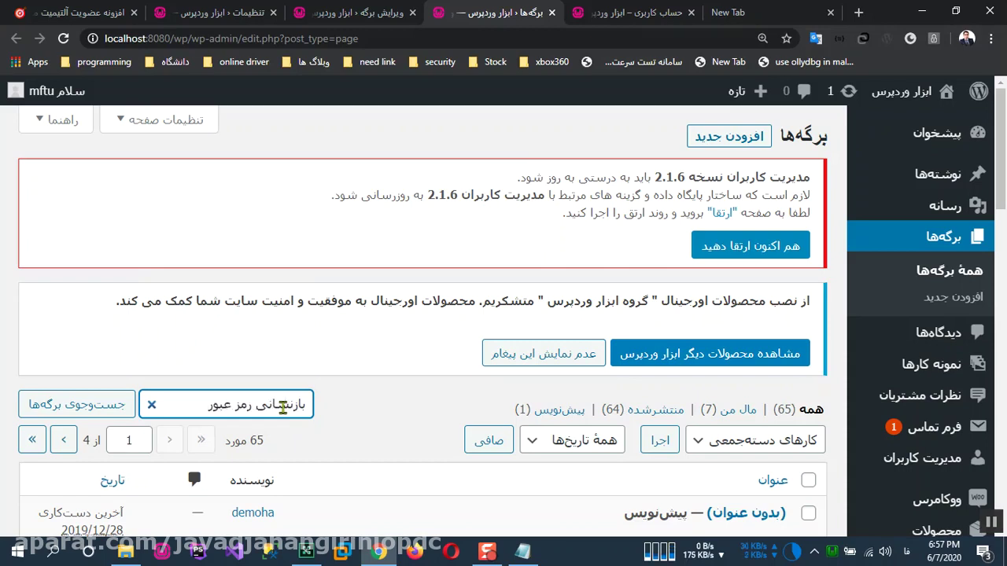
{"action": "left_click", "coordinate": [114, 405]}
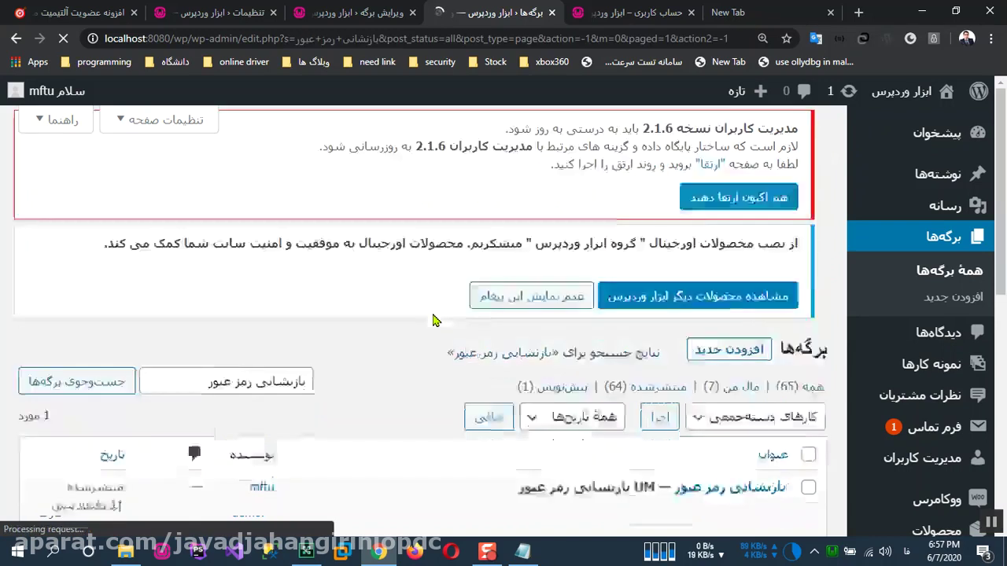
{"action": "scroll", "coordinate": [693, 361], "scroll_direction": "down", "scroll_amount": 2}
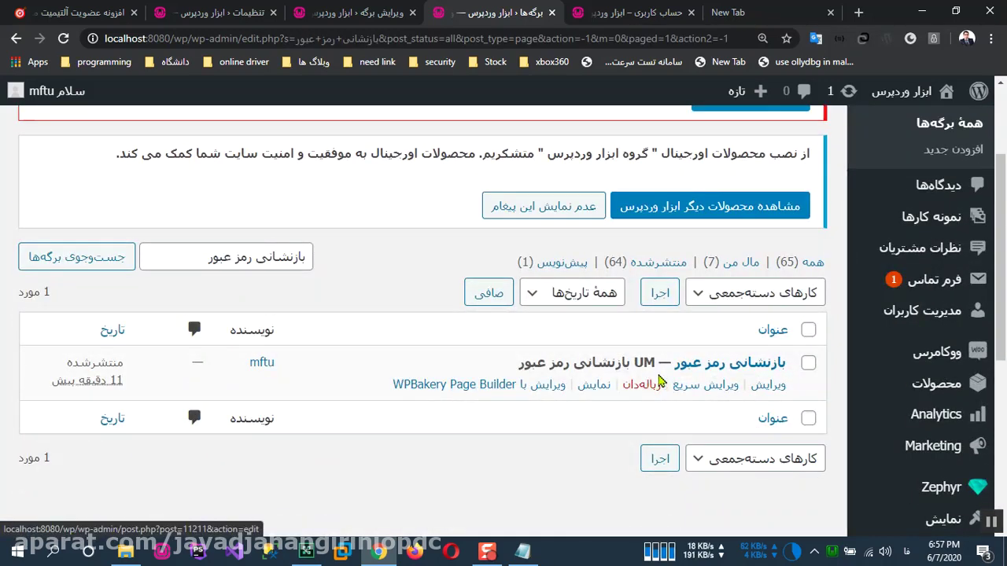
{"action": "left_click", "coordinate": [771, 386]}
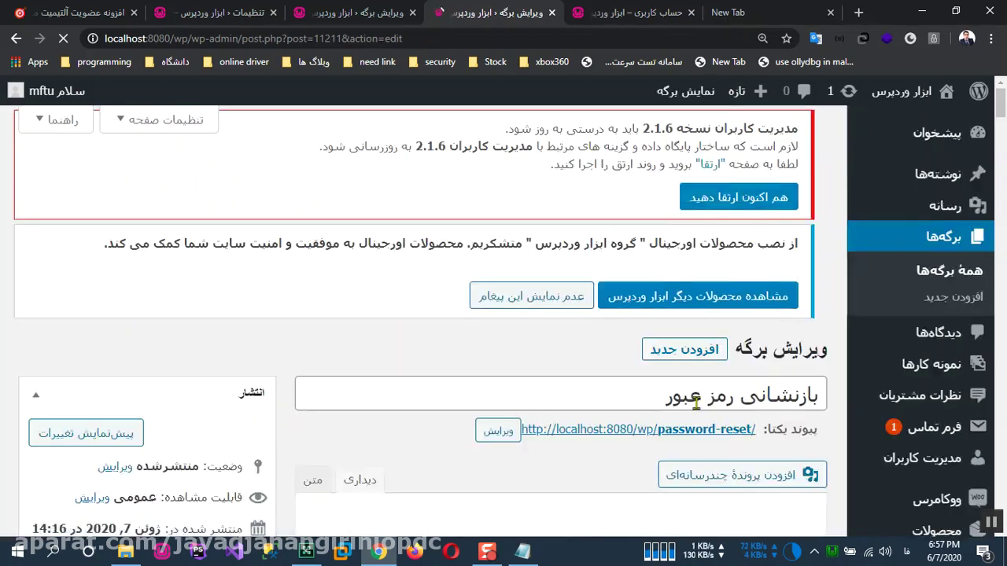
Find the [ultimatemember_password] shortcode in the بازنشانی رمز عبور page's content and copy it
{"action": "scroll", "coordinate": [696, 401], "scroll_direction": "down", "scroll_amount": 2}
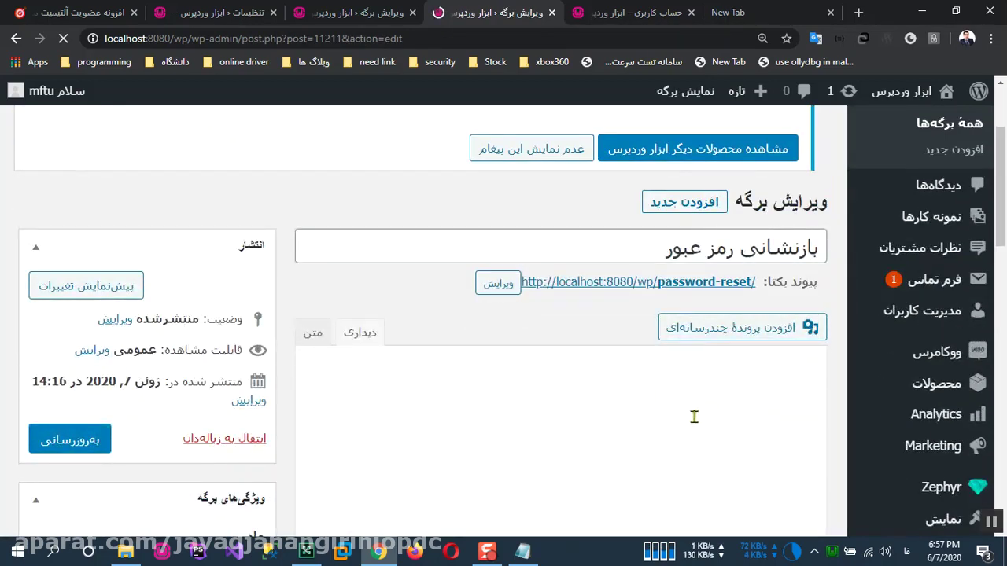
{"action": "scroll", "coordinate": [708, 440], "scroll_direction": "down", "scroll_amount": 3}
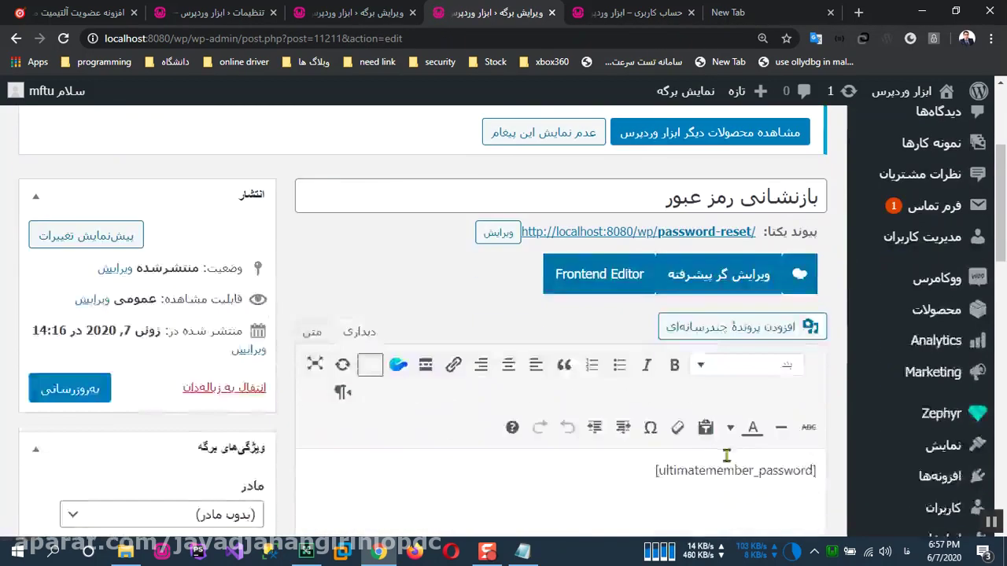
{"action": "scroll", "coordinate": [727, 456], "scroll_direction": "up", "scroll_amount": 3}
{"action": "scroll", "coordinate": [762, 372], "scroll_direction": "down", "scroll_amount": 3}
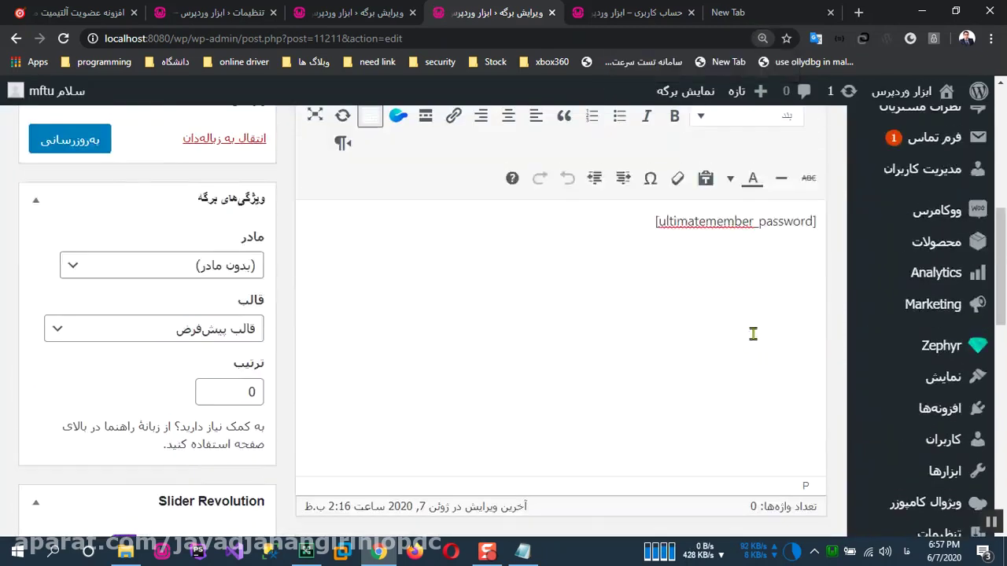
{"action": "scroll", "coordinate": [732, 315], "scroll_direction": "up", "scroll_amount": 3}
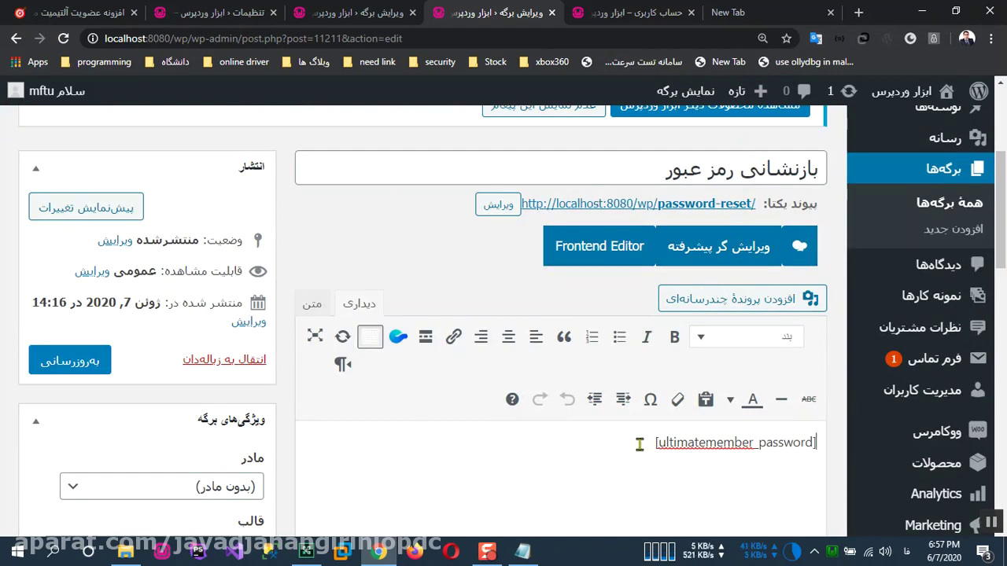
{"action": "left_click_drag", "start_coordinate": [653, 443], "coordinate": [826, 443]}
{"action": "key", "text": "ctrl+c"}
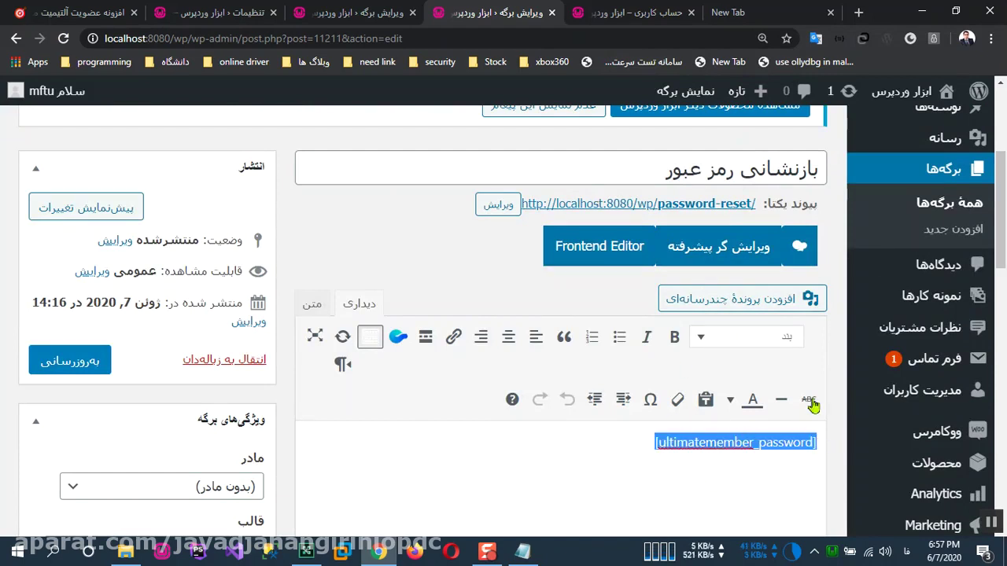
{"action": "scroll", "coordinate": [760, 292], "scroll_direction": "up", "scroll_amount": 2}
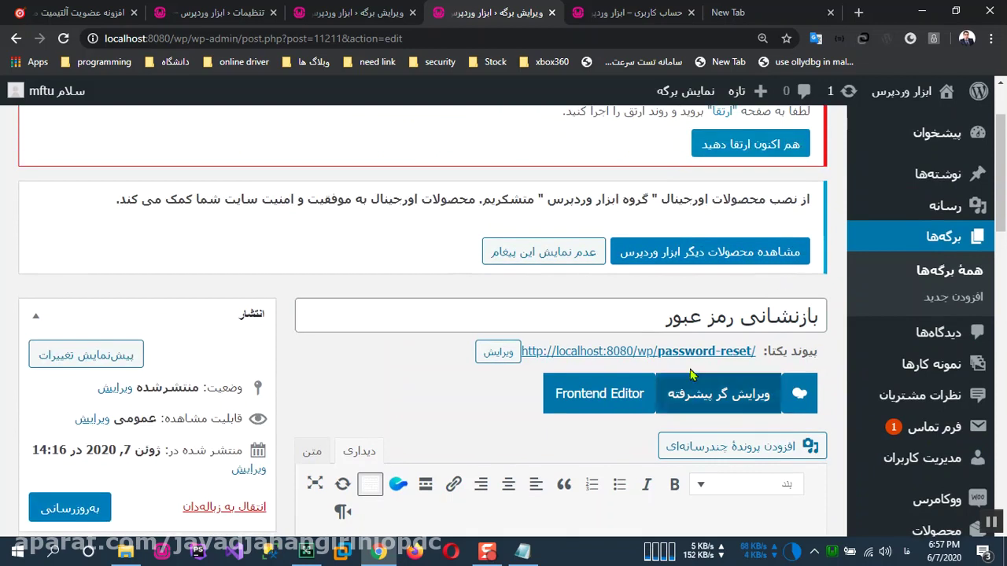
{"action": "scroll", "coordinate": [704, 440], "scroll_direction": "down", "scroll_amount": 3}
{"action": "scroll", "coordinate": [739, 417], "scroll_direction": "up", "scroll_amount": 1}
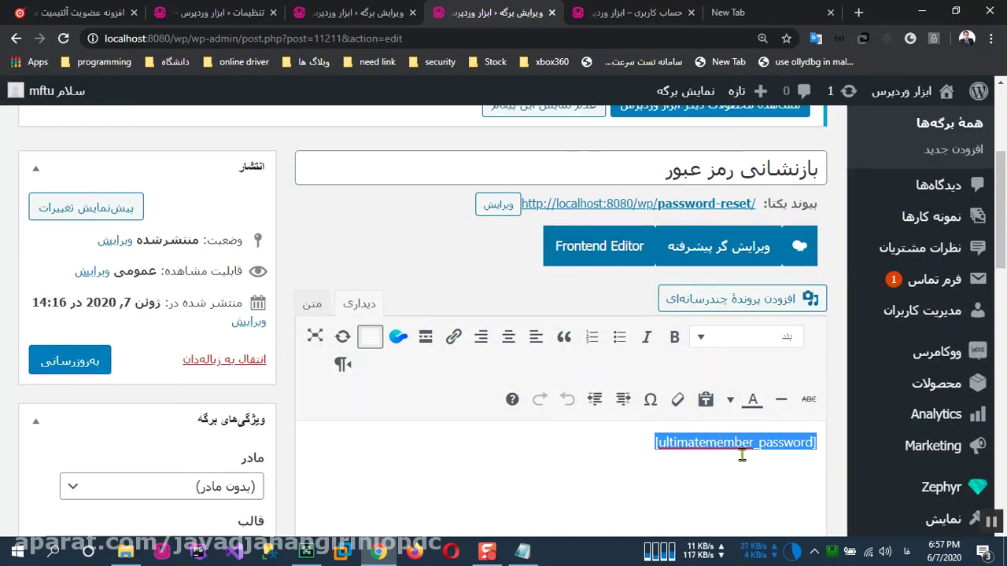
{"action": "right_click", "coordinate": [785, 445]}
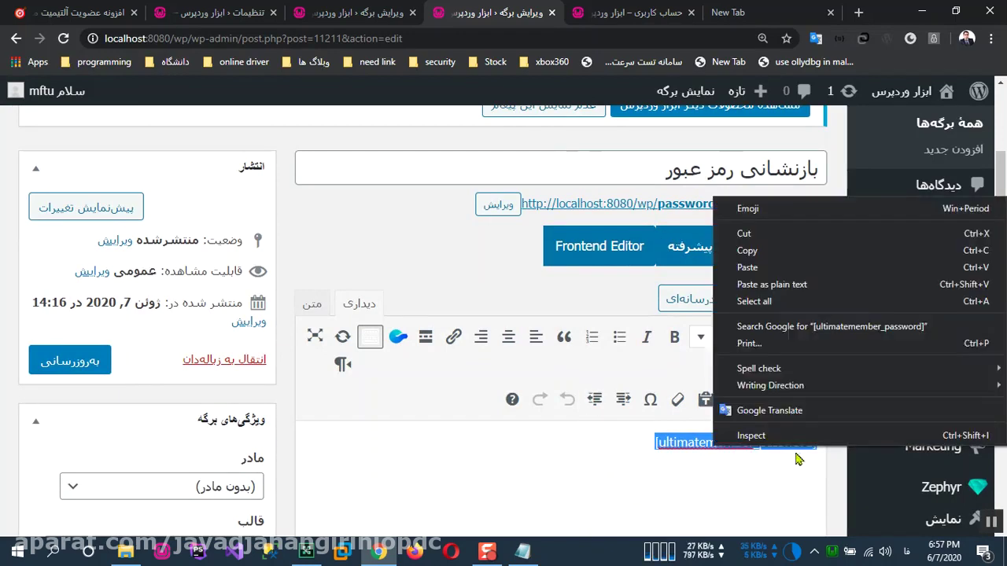
{"action": "left_click", "coordinate": [908, 247]}
Return to the pages list, search for بازنشانی رمز عبور and move the page marked UM to the trash
{"action": "scroll", "coordinate": [908, 247], "scroll_direction": "up", "scroll_amount": 2}
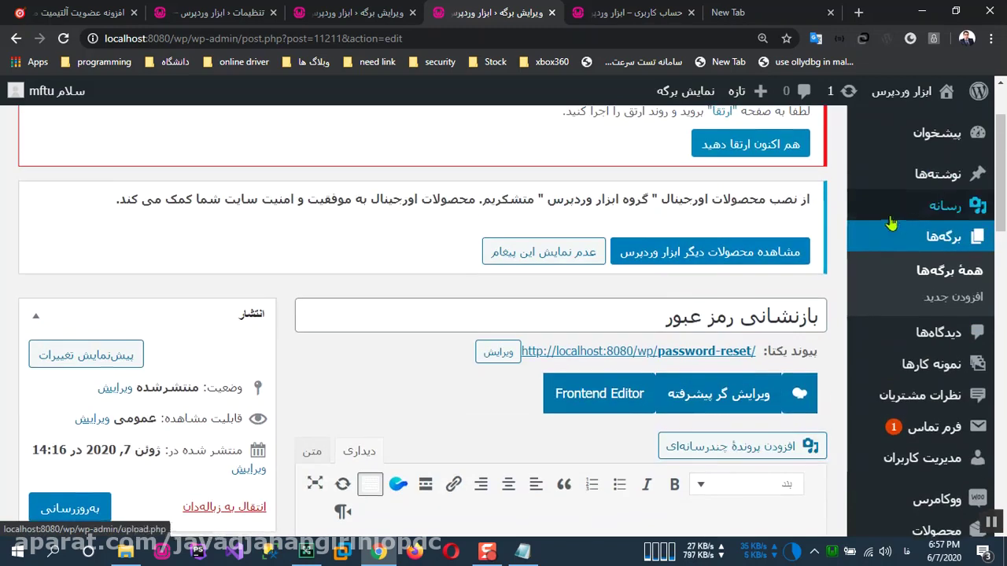
{"action": "left_click", "coordinate": [950, 236]}
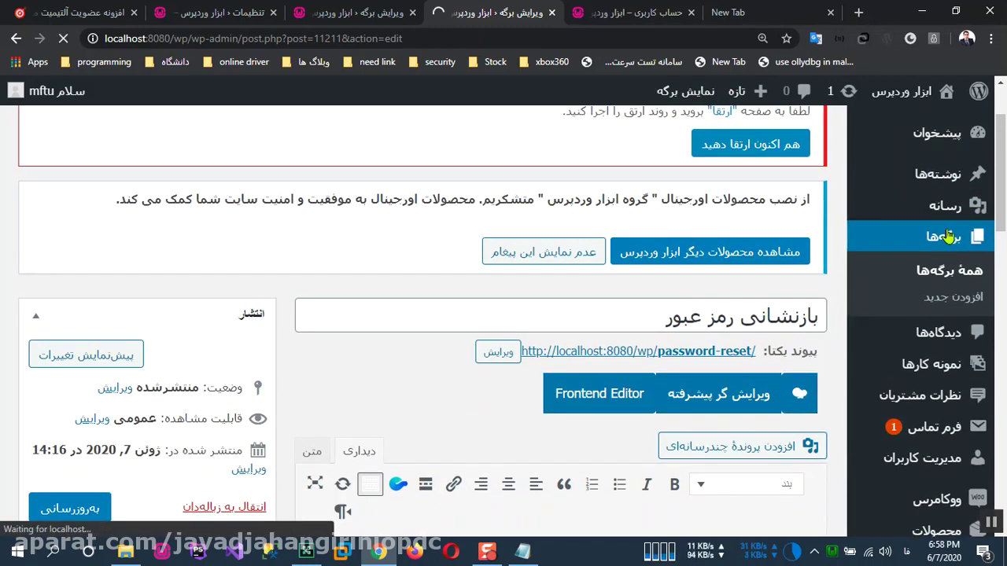
{"action": "scroll", "coordinate": [883, 299], "scroll_direction": "down", "scroll_amount": 4}
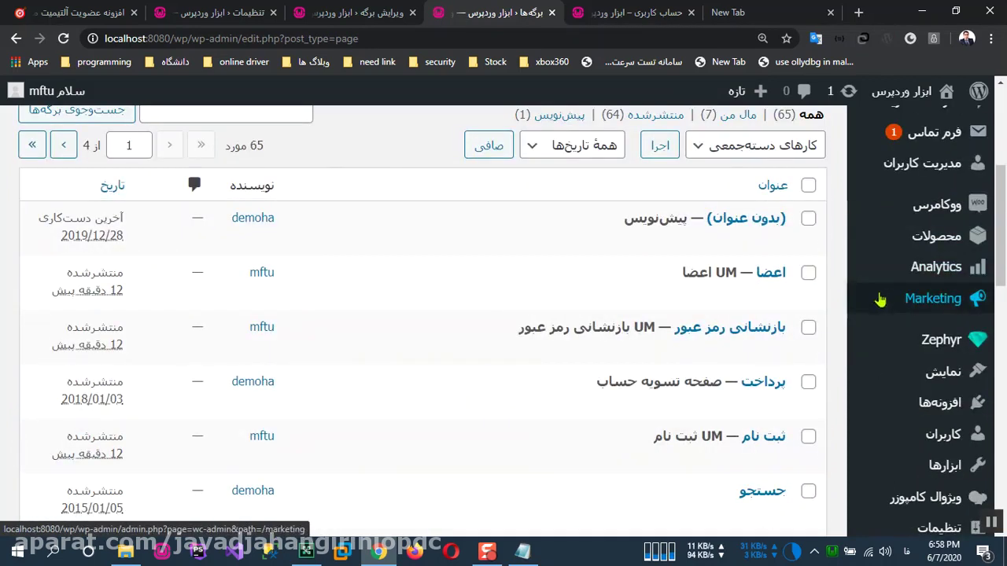
{"action": "scroll", "coordinate": [883, 298], "scroll_direction": "up", "scroll_amount": 3}
{"action": "left_click", "coordinate": [260, 334]}
{"action": "type", "text": "ت"}
{"action": "type", "text": "ا"}
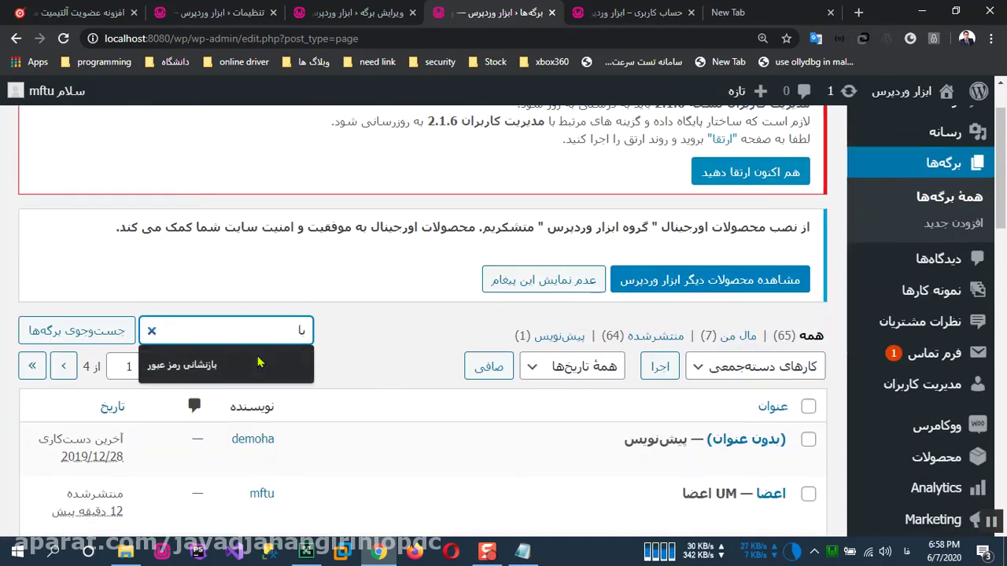
{"action": "left_click", "coordinate": [261, 363]}
{"action": "left_click", "coordinate": [92, 338]}
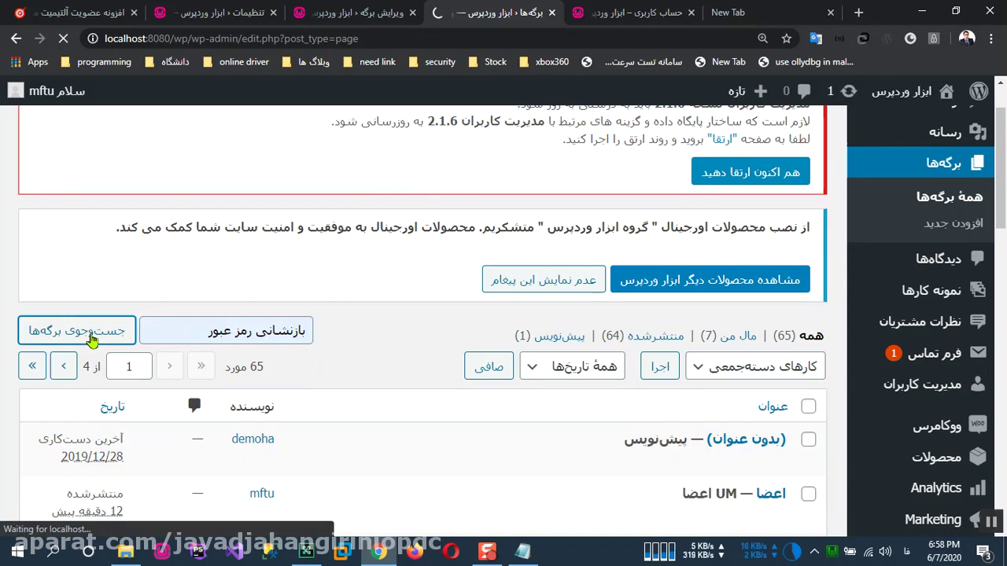
{"action": "scroll", "coordinate": [794, 327], "scroll_direction": "down", "scroll_amount": 2}
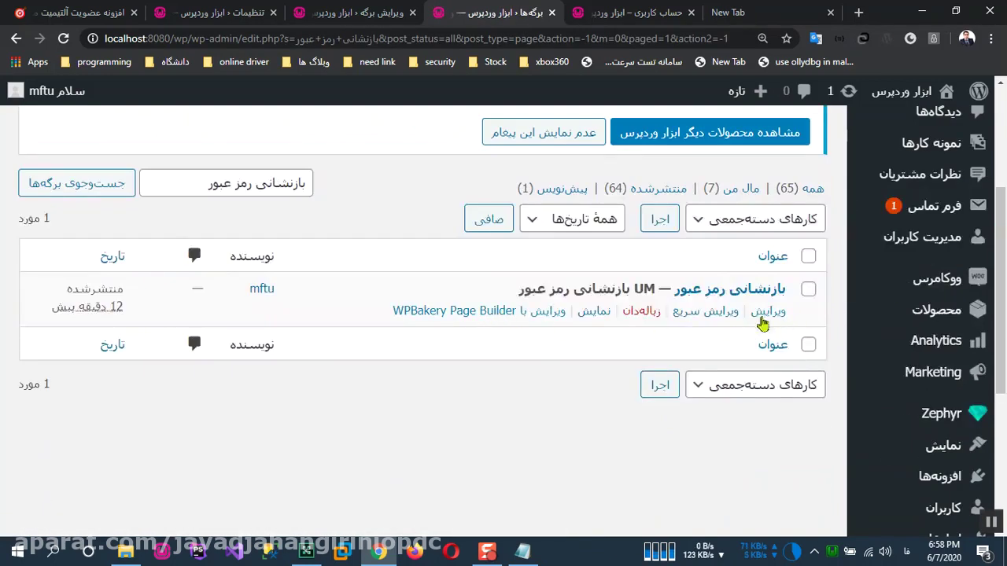
{"action": "left_click", "coordinate": [646, 314]}
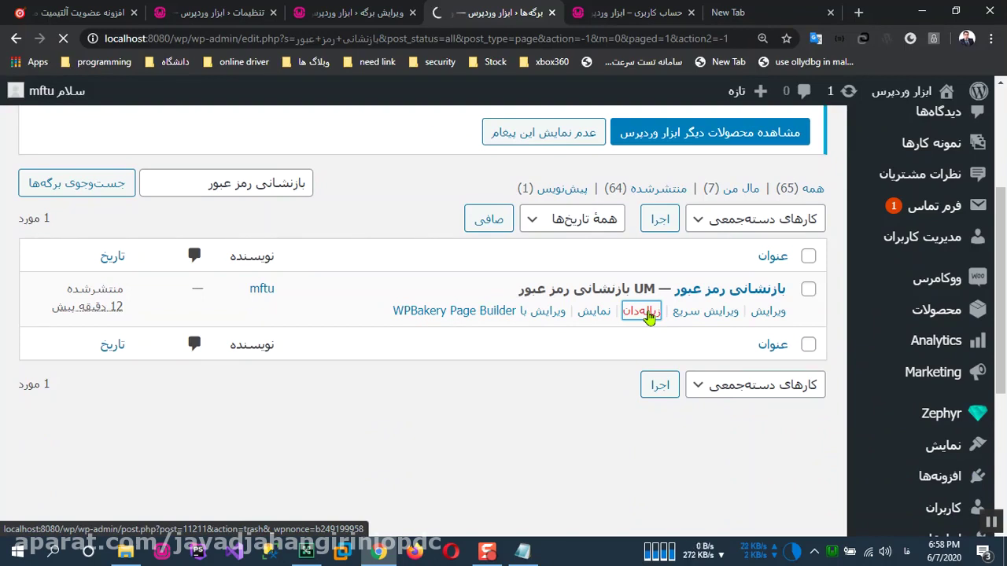
{"action": "scroll", "coordinate": [759, 330], "scroll_direction": "down", "scroll_amount": 2}
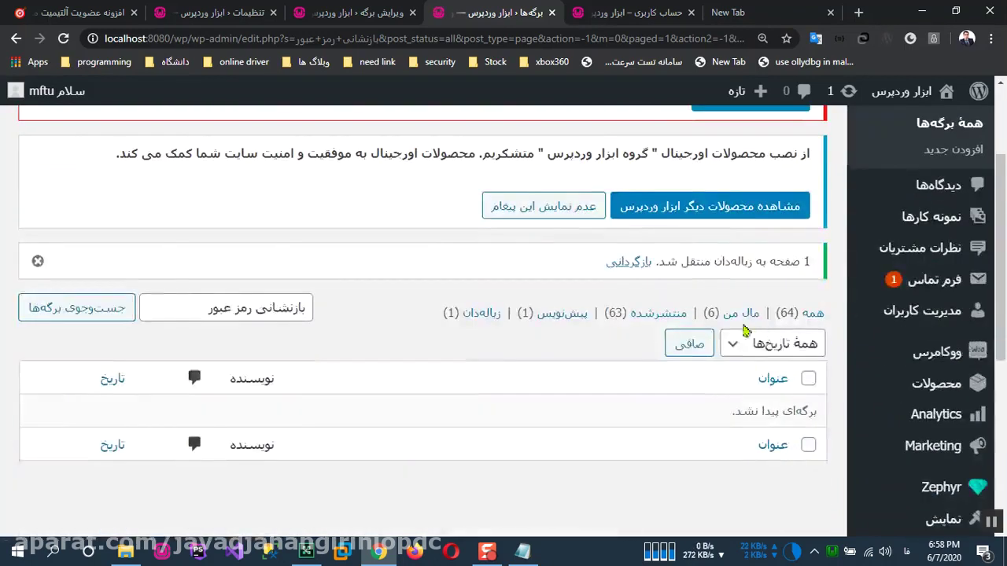
Add a new page with the title تغییر رمز عبور
{"action": "scroll", "coordinate": [759, 330], "scroll_direction": "up", "scroll_amount": 2}
{"action": "left_click", "coordinate": [735, 145]}
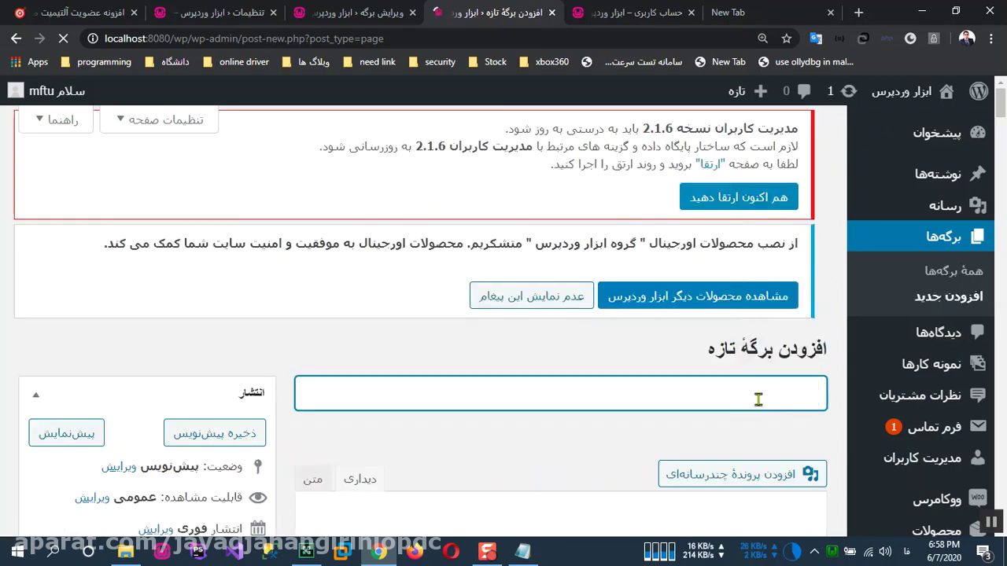
{"action": "type", "text": "ت"}
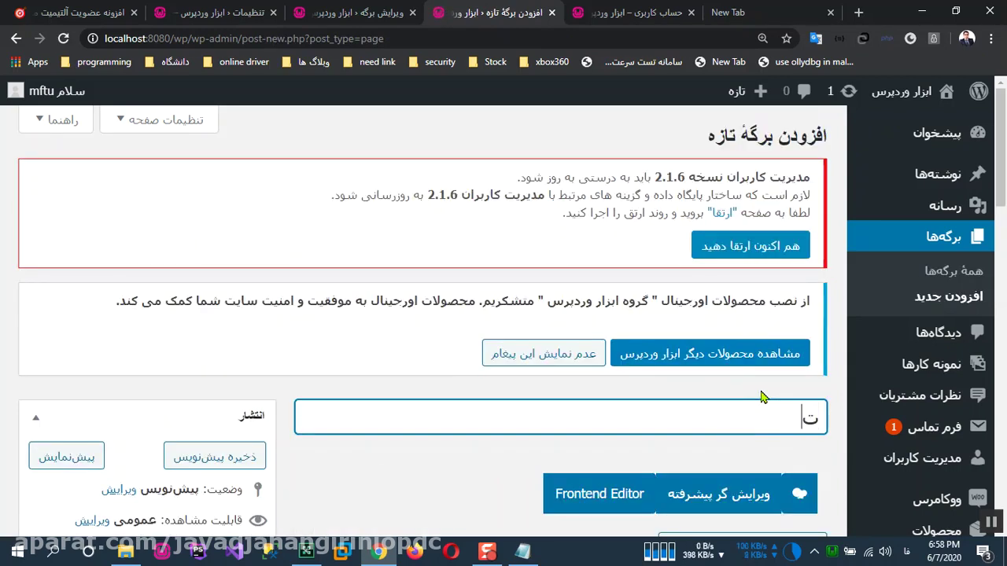
{"action": "type", "text": "غییر رمز عبور"}
Paste the copied [ultimatemember_password] shortcode into the new page's content
{"action": "scroll", "coordinate": [793, 398], "scroll_direction": "down", "scroll_amount": 2}
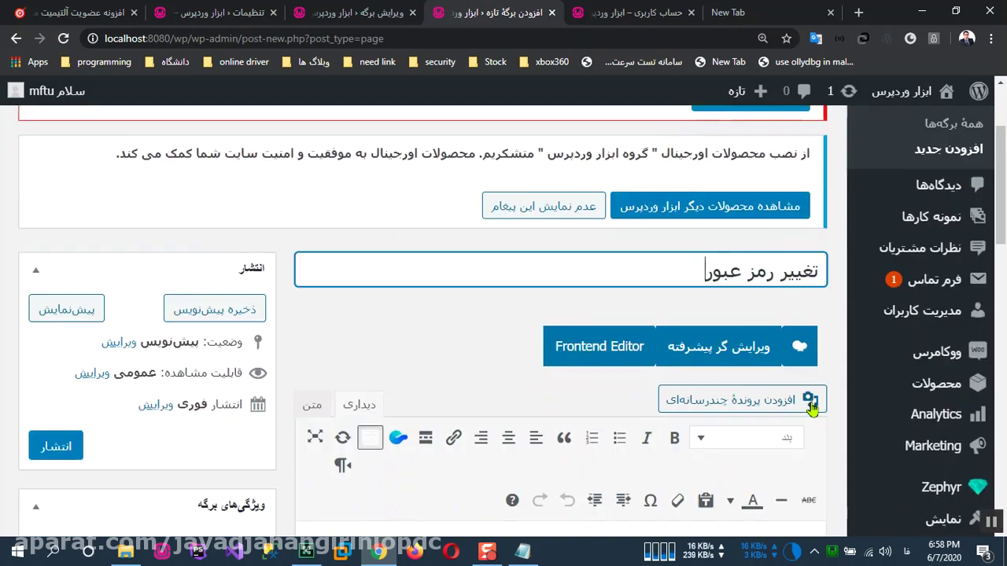
{"action": "scroll", "coordinate": [808, 401], "scroll_direction": "down", "scroll_amount": 2}
{"action": "left_click", "coordinate": [727, 434]}
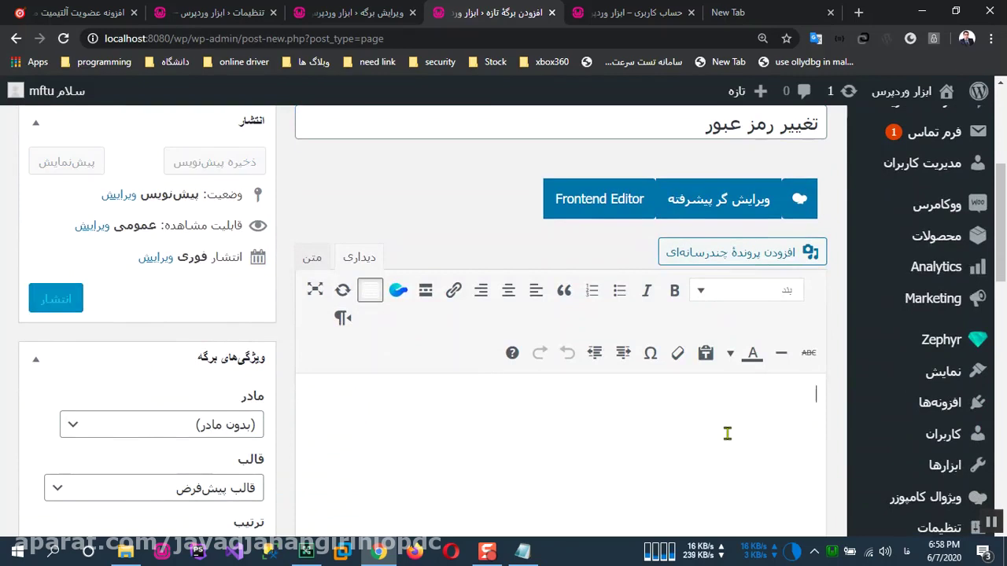
{"action": "key", "text": "ctrl+v"}
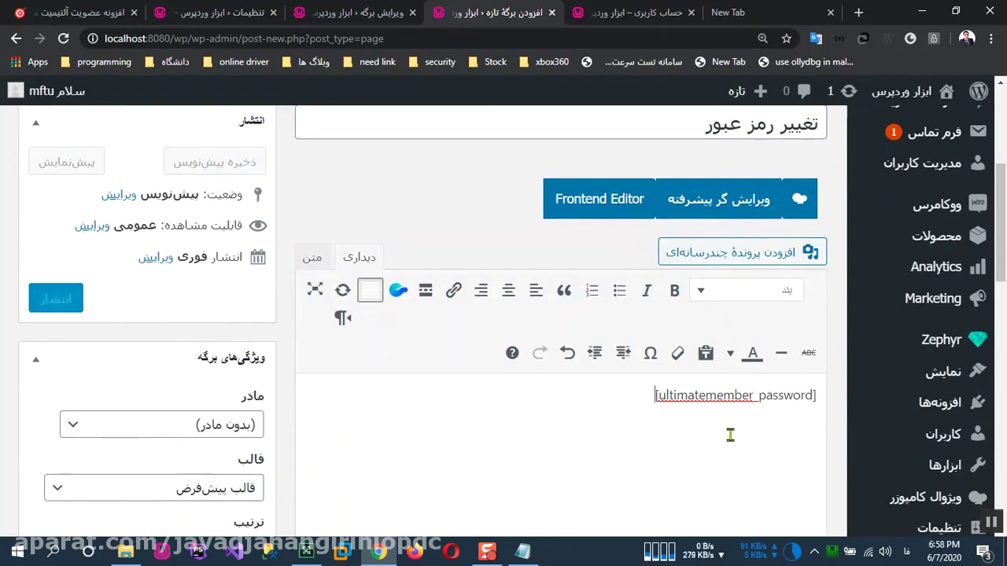
Change the new page's permalink slug to reset-password and accept it
{"action": "scroll", "coordinate": [729, 434], "scroll_direction": "down", "scroll_amount": 1}
{"action": "scroll", "coordinate": [729, 435], "scroll_direction": "up", "scroll_amount": 3}
{"action": "scroll", "coordinate": [729, 434], "scroll_direction": "down", "scroll_amount": 2}
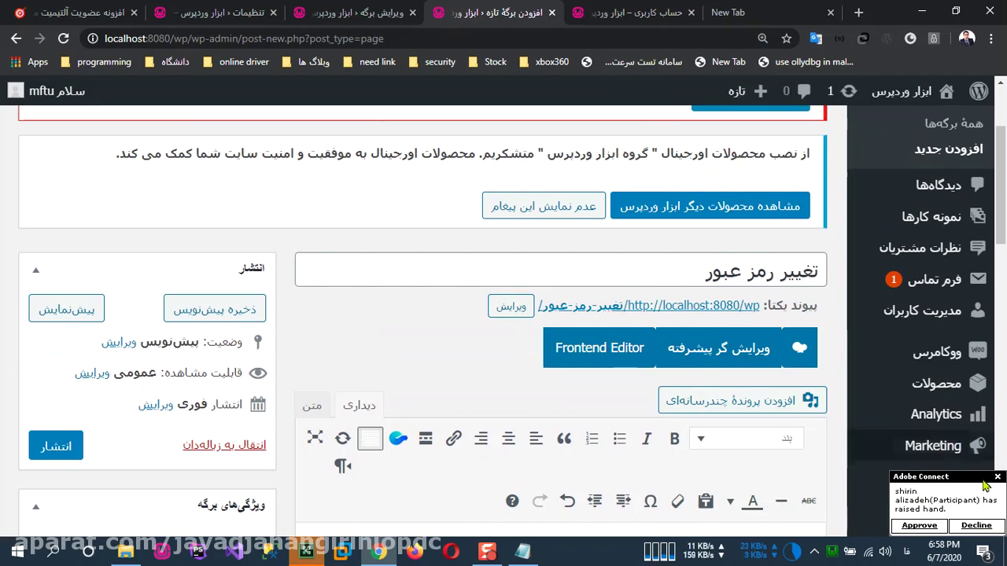
{"action": "left_click", "coordinate": [522, 307]}
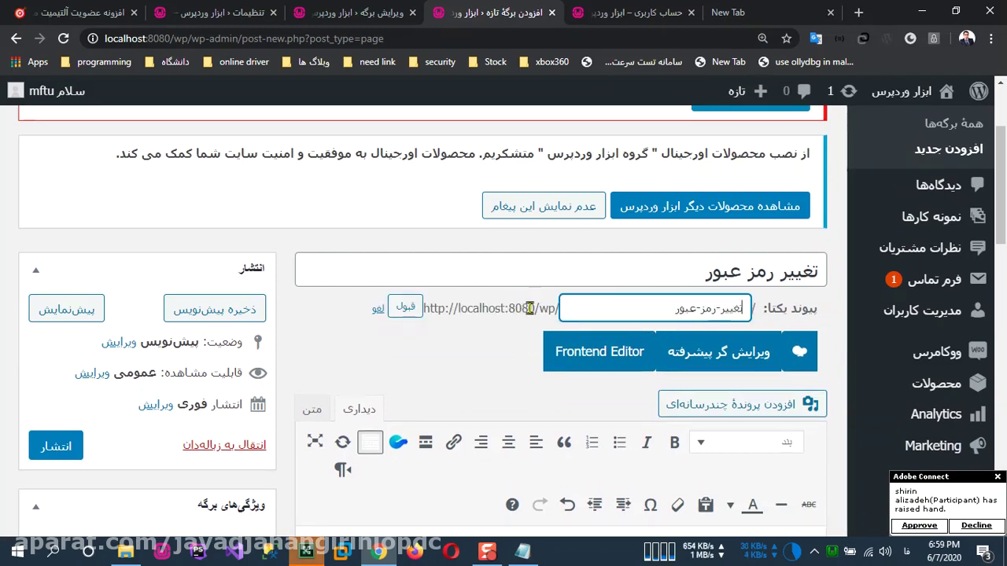
{"action": "triple_click", "coordinate": [667, 312]}
{"action": "mouse_move", "coordinate": [848, 306]}
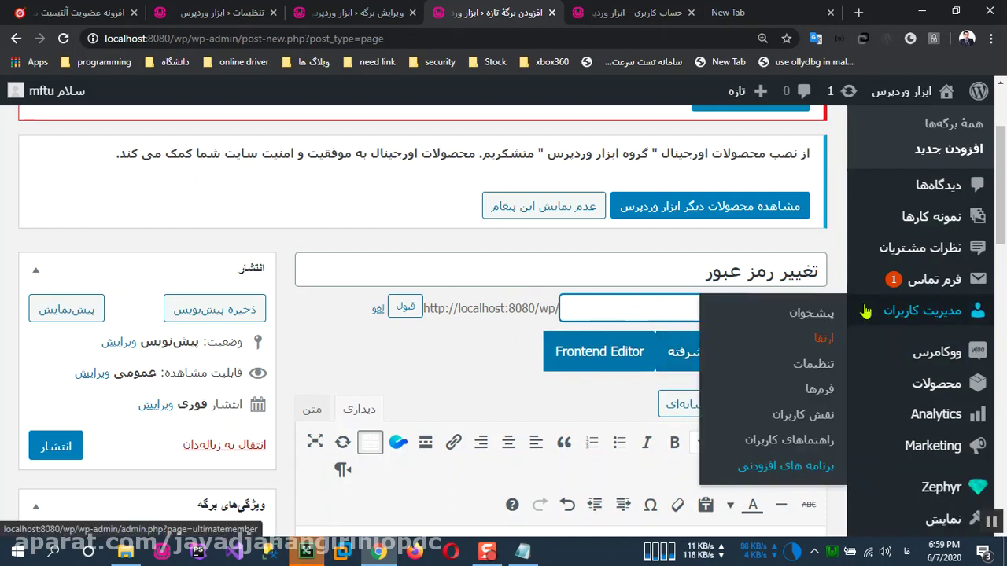
{"action": "type", "text": "res"}
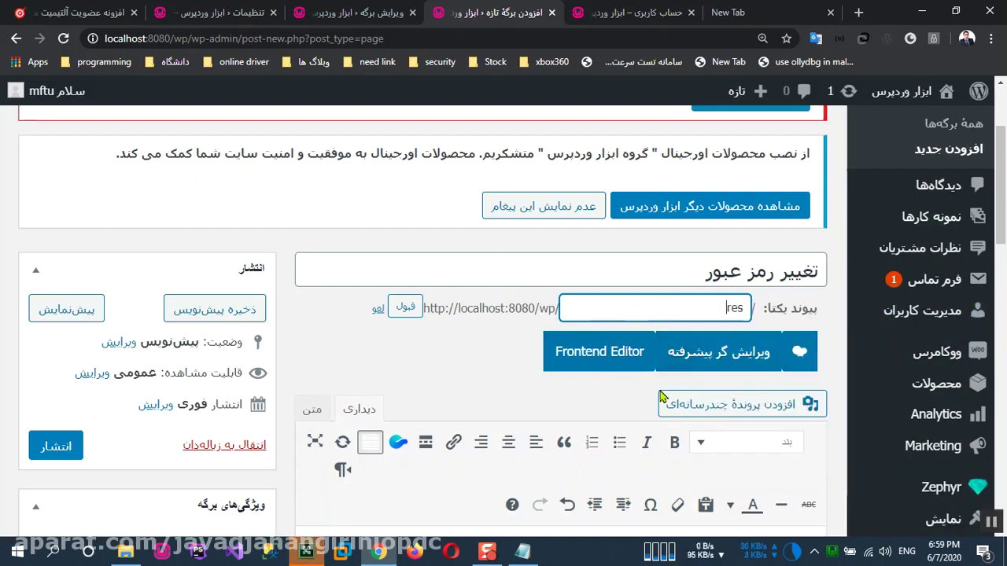
{"action": "type", "text": "et-pa"}
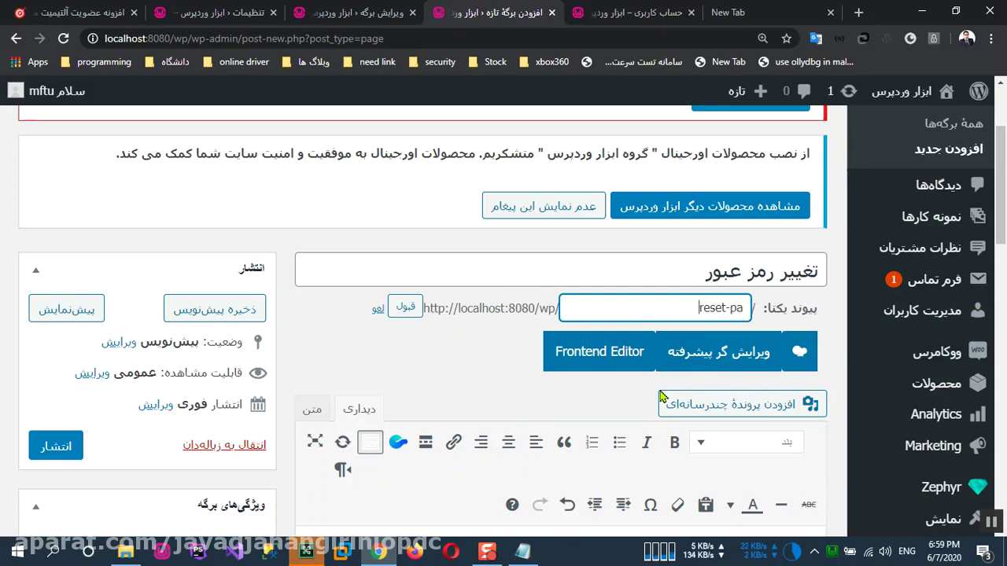
{"action": "type", "text": "ssword"}
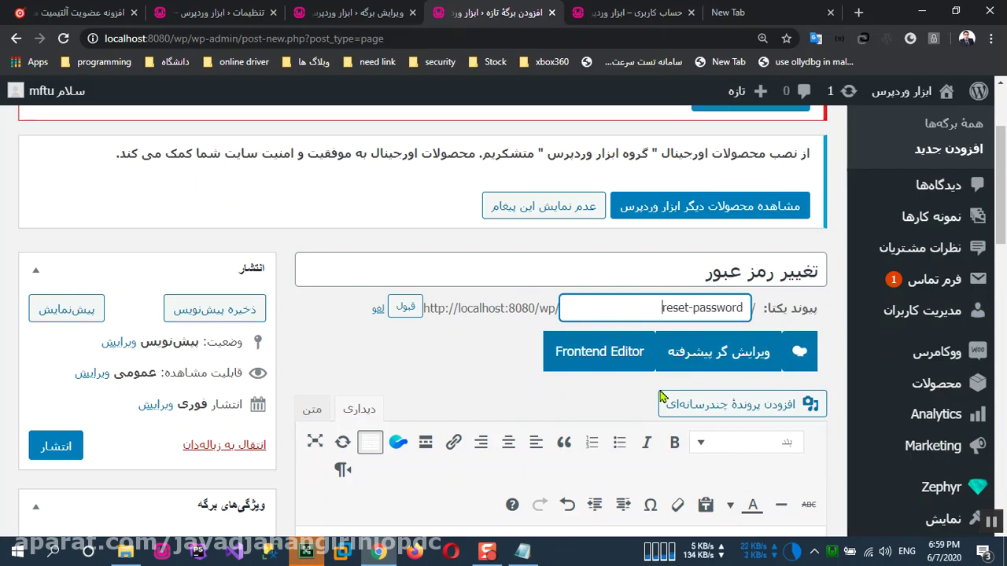
{"action": "left_click", "coordinate": [418, 309]}
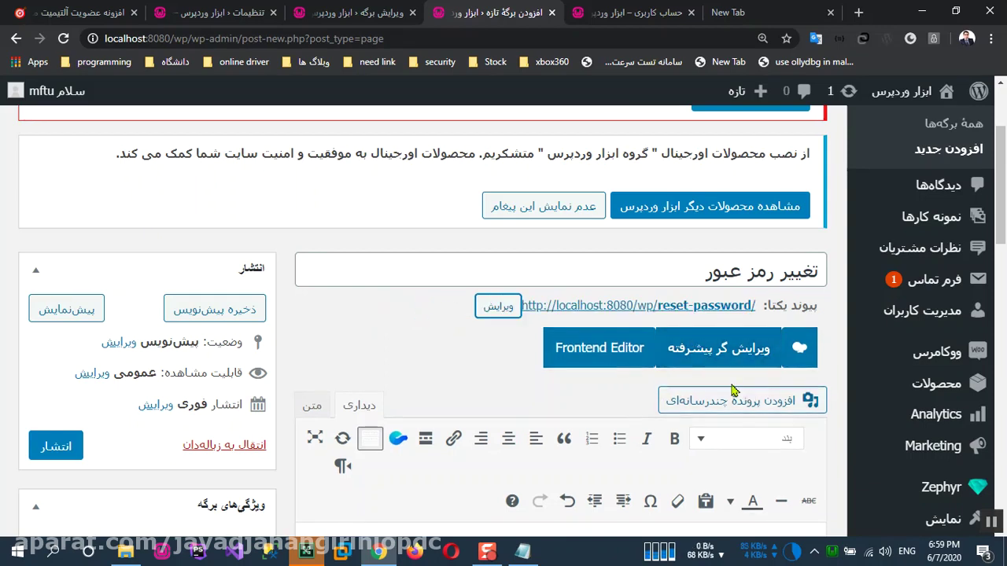
Publish the تغییر رمز عبور page
{"action": "scroll", "coordinate": [139, 254], "scroll_direction": "up", "scroll_amount": 3}
{"action": "scroll", "coordinate": [141, 252], "scroll_direction": "down", "scroll_amount": 4}
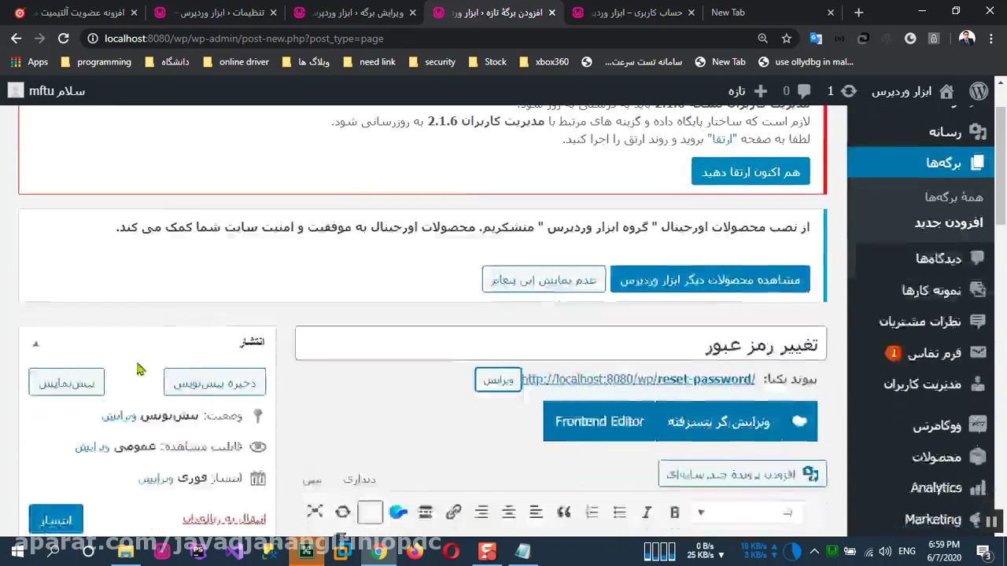
{"action": "scroll", "coordinate": [82, 397], "scroll_direction": "up", "scroll_amount": 3}
{"action": "scroll", "coordinate": [74, 371], "scroll_direction": "down", "scroll_amount": 5}
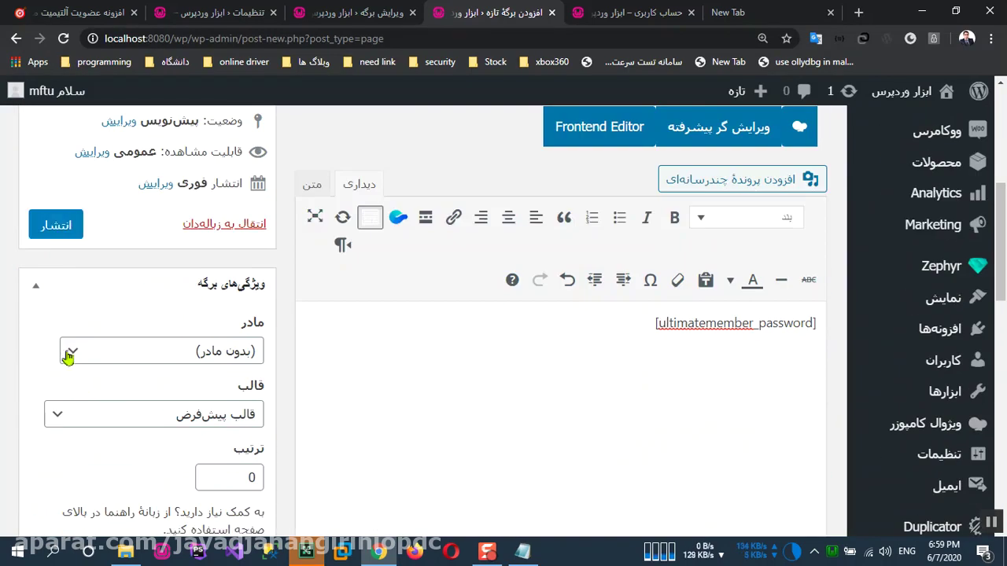
{"action": "left_click", "coordinate": [71, 235]}
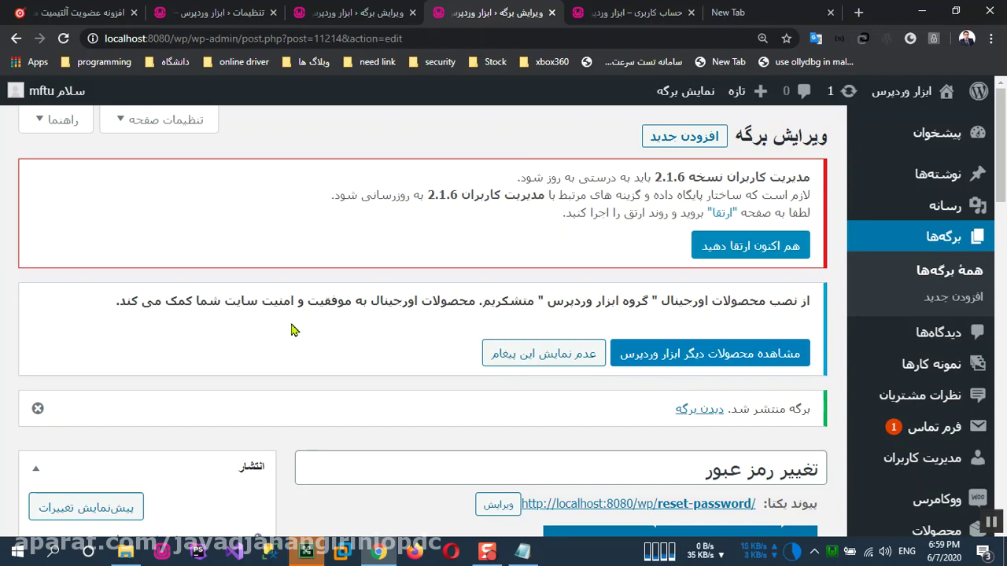
Dismiss the Adobe Connect chat and preview the published page to check its password recovery form
{"action": "scroll", "coordinate": [291, 330], "scroll_direction": "down", "scroll_amount": 1}
{"action": "left_click", "coordinate": [306, 553]}
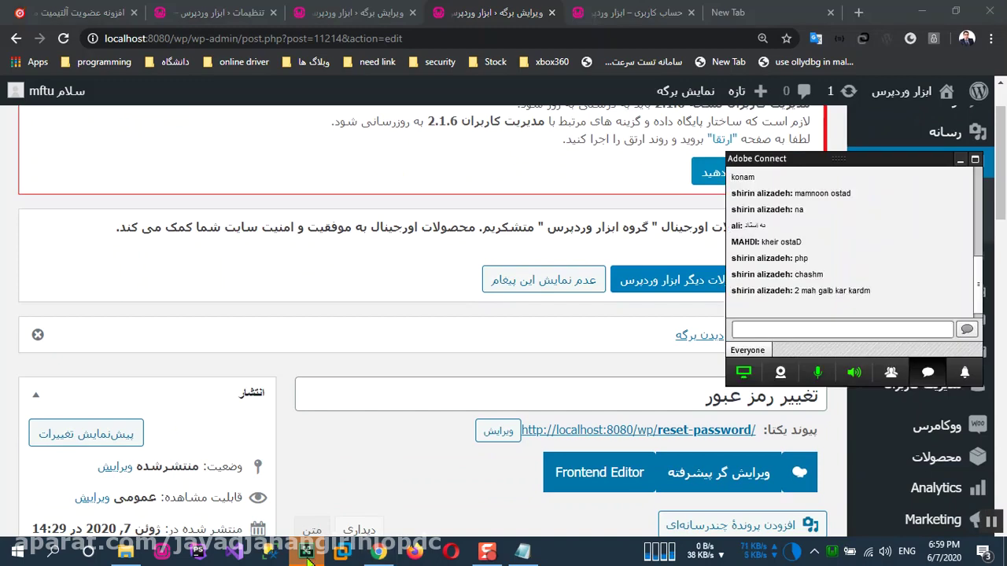
{"action": "left_click", "coordinate": [959, 159]}
{"action": "left_click", "coordinate": [87, 442]}
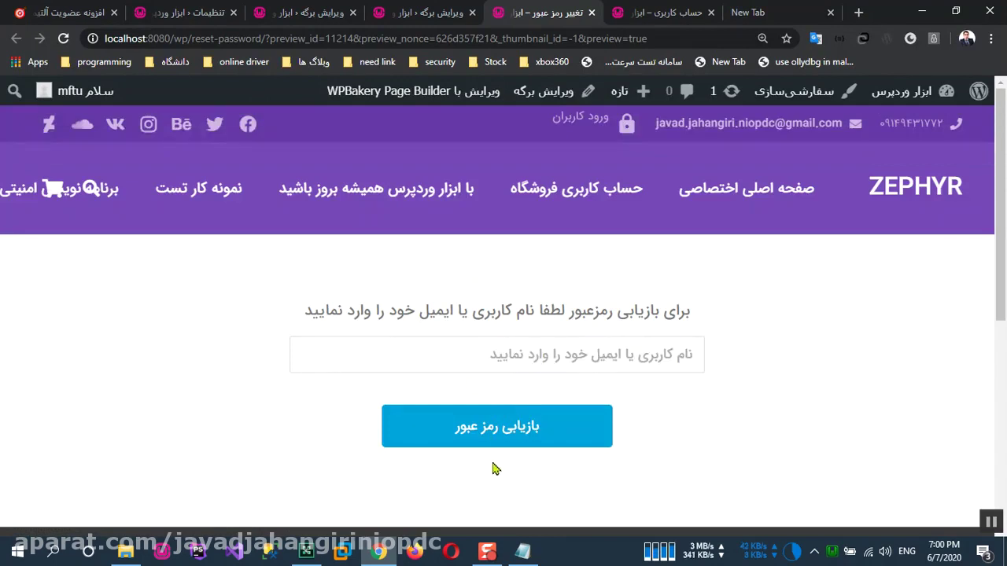
{"action": "left_click", "coordinate": [654, 358]}
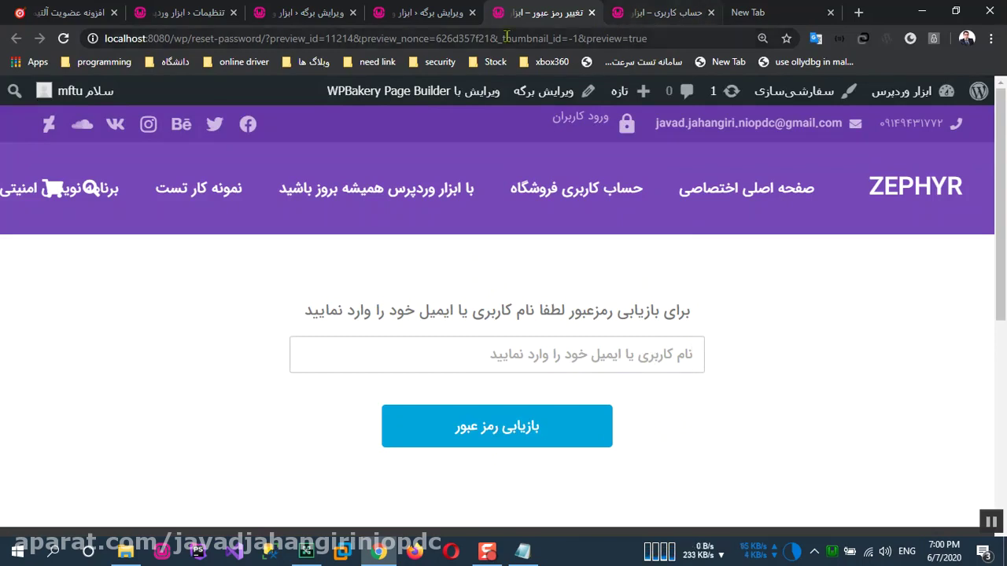
Return to the Ultimate Member admin area and reload its تنظیمات page
{"action": "left_click", "coordinate": [332, 16]}
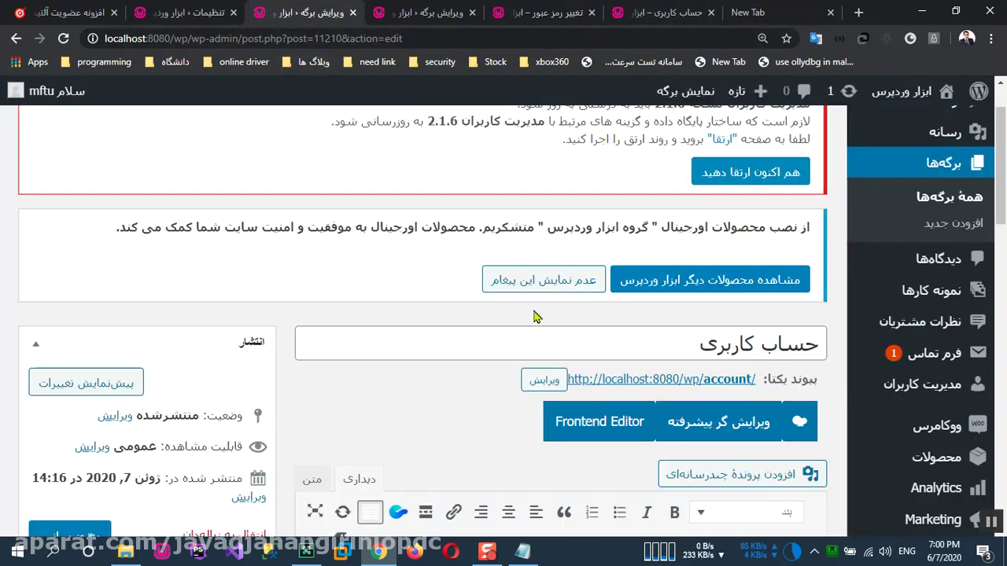
{"action": "mouse_move", "coordinate": [930, 358]}
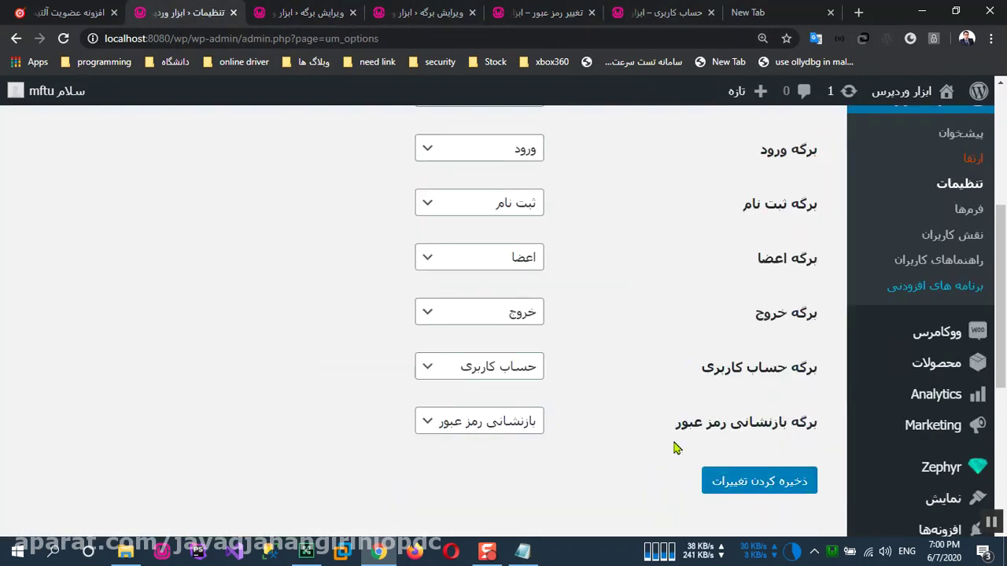
{"action": "scroll", "coordinate": [740, 437], "scroll_direction": "up", "scroll_amount": 3}
{"action": "scroll", "coordinate": [741, 437], "scroll_direction": "down", "scroll_amount": 2}
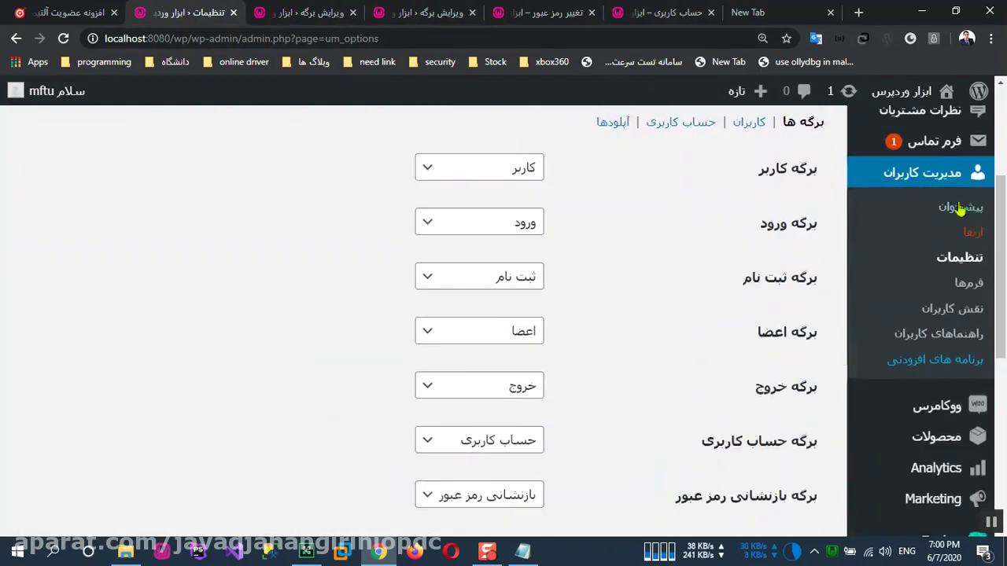
{"action": "left_click", "coordinate": [949, 179]}
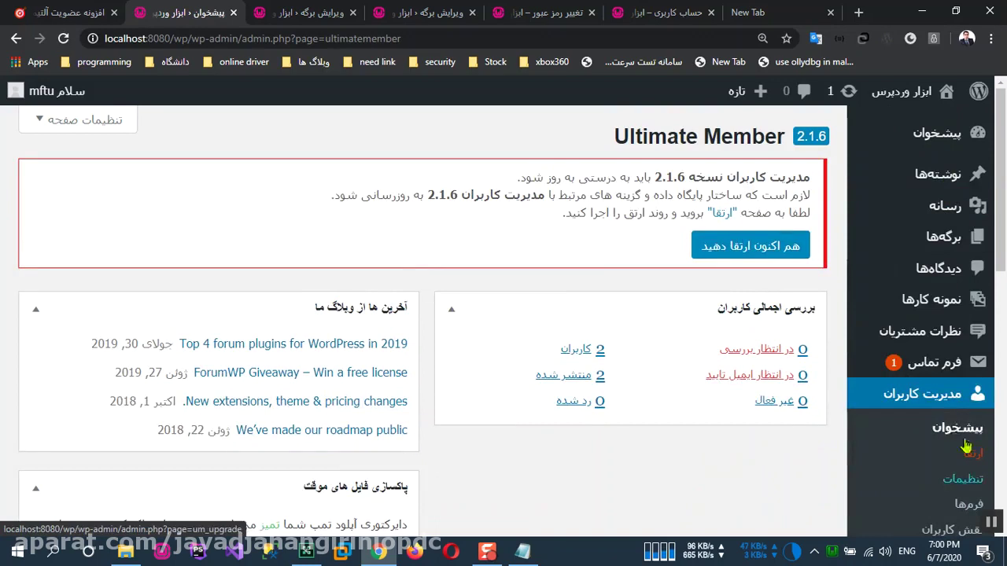
{"action": "scroll", "coordinate": [964, 442], "scroll_direction": "down", "scroll_amount": 2}
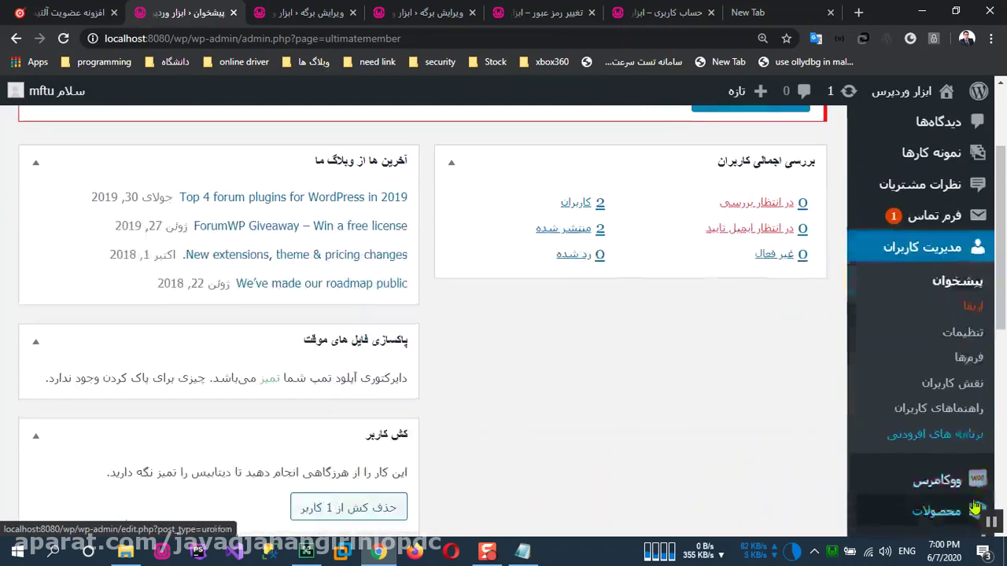
{"action": "left_click", "coordinate": [971, 335]}
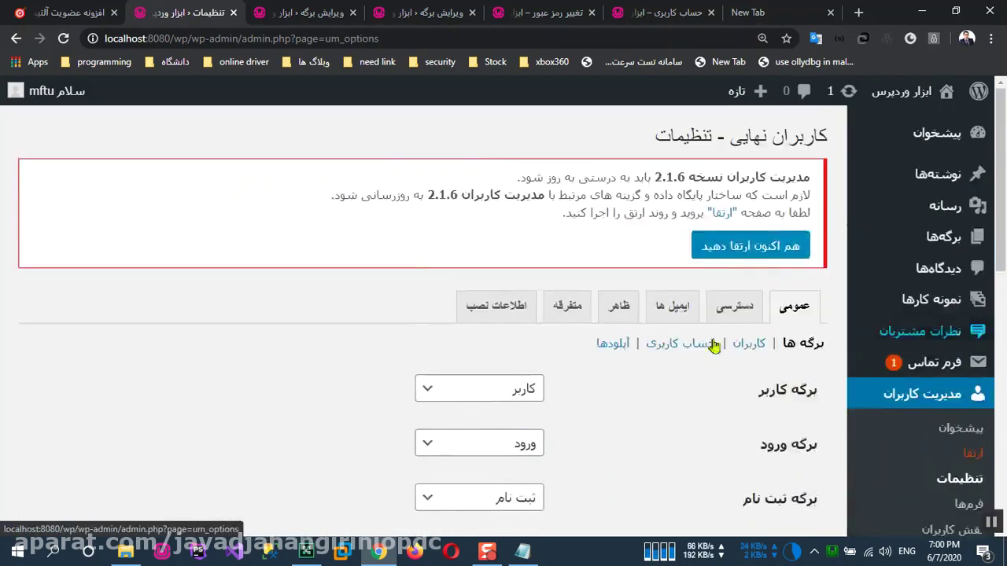
Assign تغییر رمز عبور as the password reset page (برگه بازنشانی رمز عبور) and save the settings
{"action": "scroll", "coordinate": [669, 430], "scroll_direction": "down", "scroll_amount": 5}
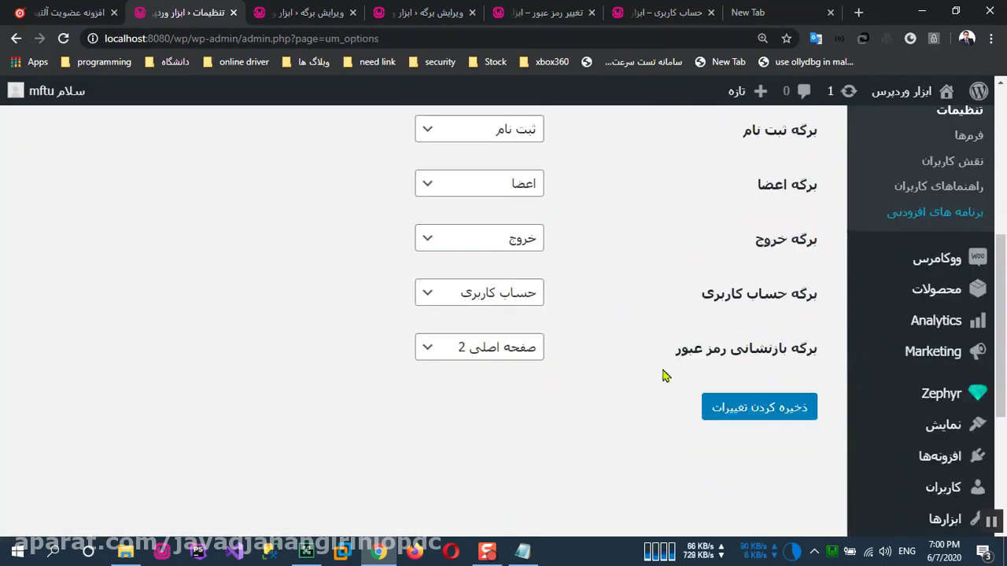
{"action": "left_click", "coordinate": [519, 349]}
{"action": "scroll", "coordinate": [538, 315], "scroll_direction": "down", "scroll_amount": 5}
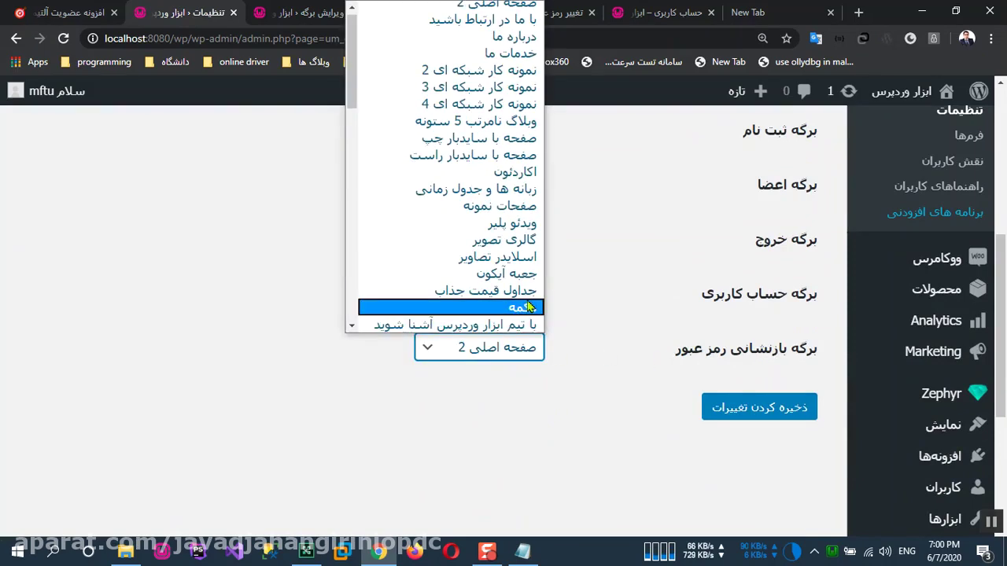
{"action": "scroll", "coordinate": [540, 319], "scroll_direction": "down", "scroll_amount": 5}
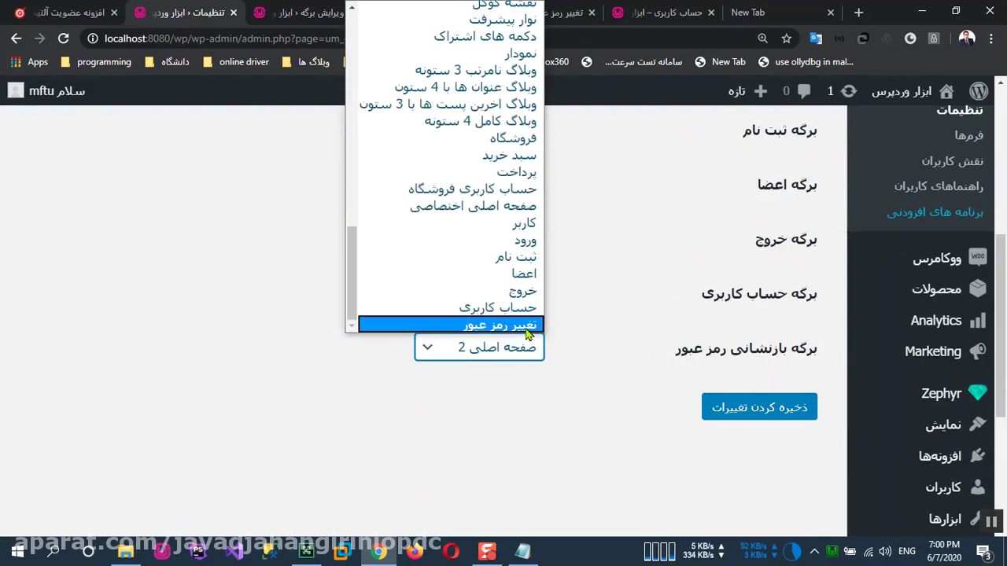
{"action": "left_click", "coordinate": [530, 328]}
{"action": "left_click", "coordinate": [767, 411]}
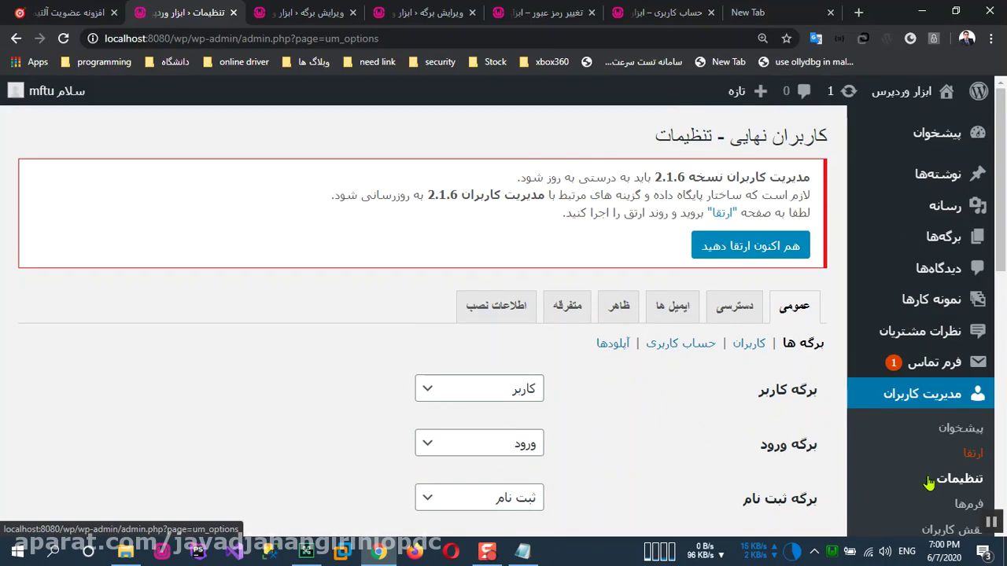
Open the plugin's ارتقا page and review the database upgrade instructions and log area
{"action": "scroll", "coordinate": [930, 482], "scroll_direction": "down", "scroll_amount": 1}
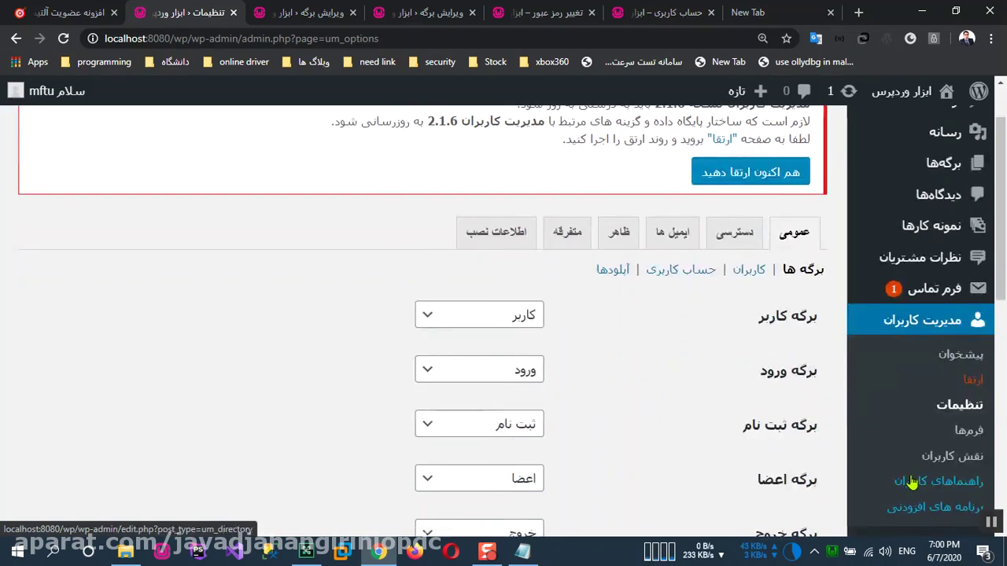
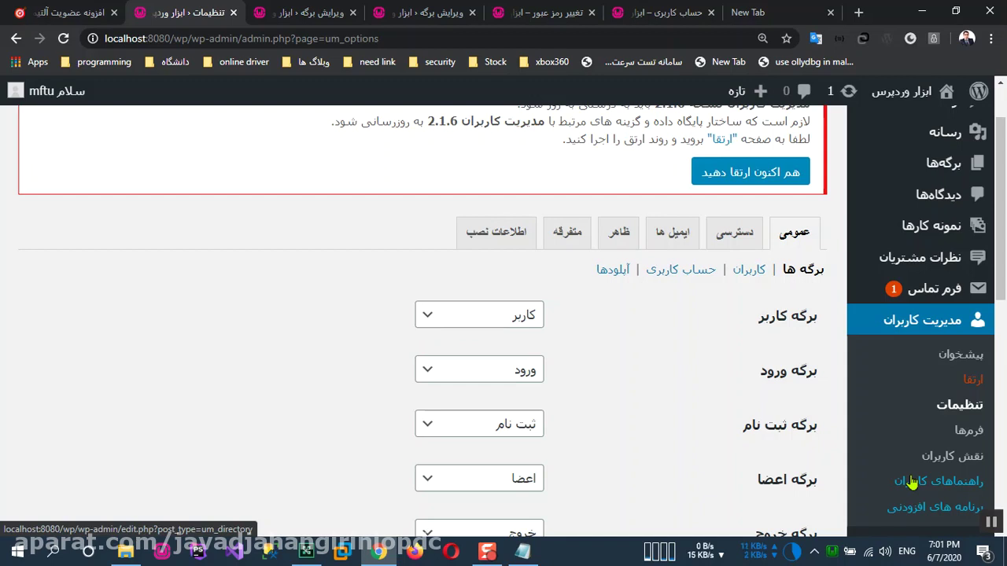
{"action": "scroll", "coordinate": [865, 464], "scroll_direction": "up", "scroll_amount": 1}
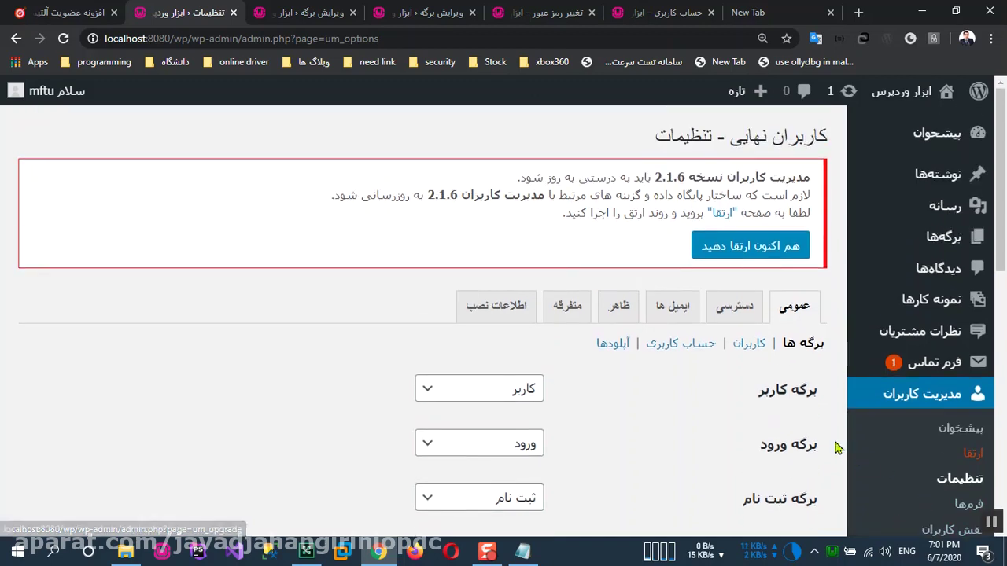
{"action": "scroll", "coordinate": [908, 449], "scroll_direction": "down", "scroll_amount": 2}
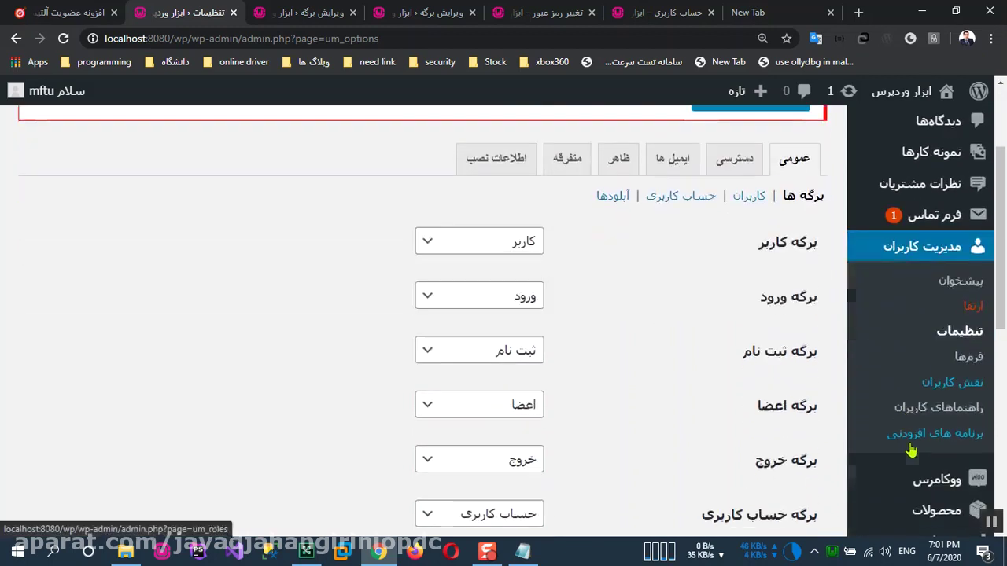
{"action": "left_click", "coordinate": [980, 310]}
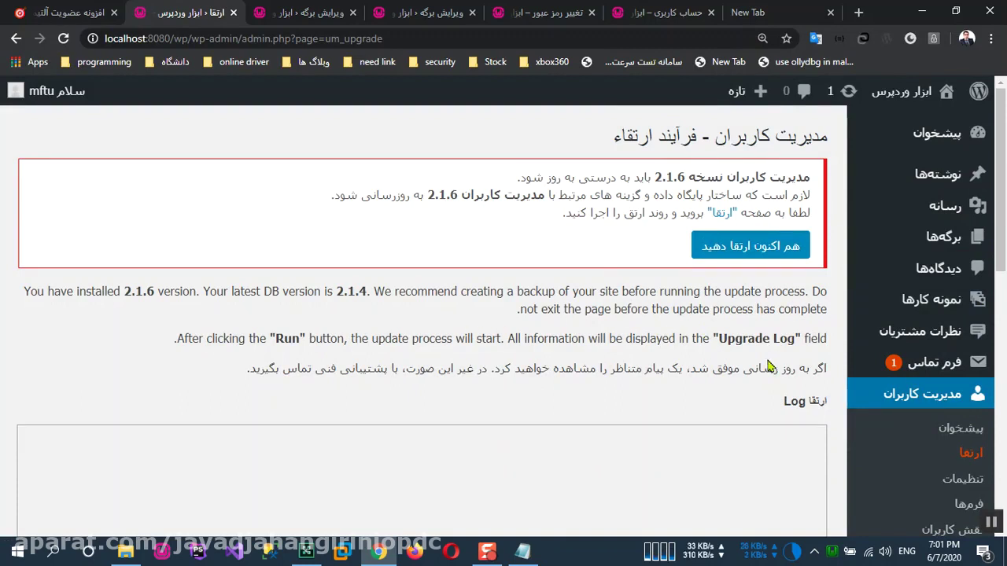
{"action": "scroll", "coordinate": [708, 380], "scroll_direction": "down", "scroll_amount": 5}
{"action": "scroll", "coordinate": [993, 374], "scroll_direction": "up", "scroll_amount": 4}
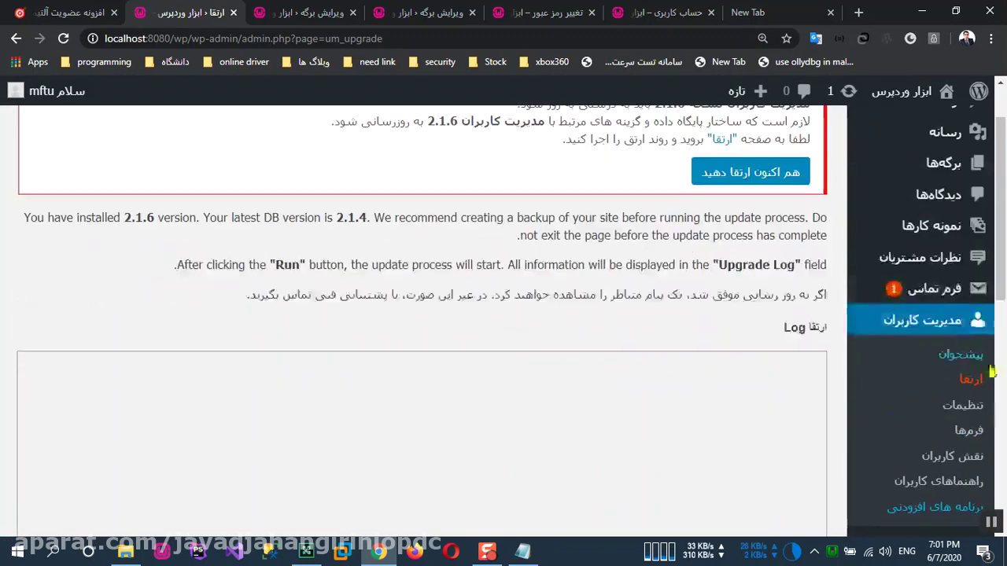
Return to the plugin's تنظیمات page and review the page assignments under برگه ها
{"action": "left_click", "coordinate": [972, 406]}
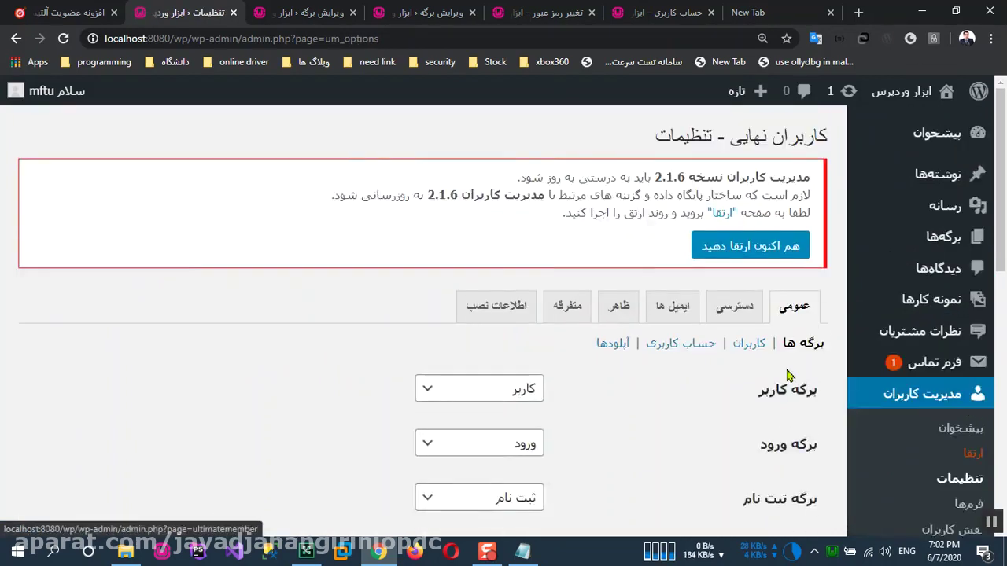
{"action": "scroll", "coordinate": [787, 373], "scroll_direction": "down", "scroll_amount": 6}
{"action": "scroll", "coordinate": [792, 396], "scroll_direction": "up", "scroll_amount": 6}
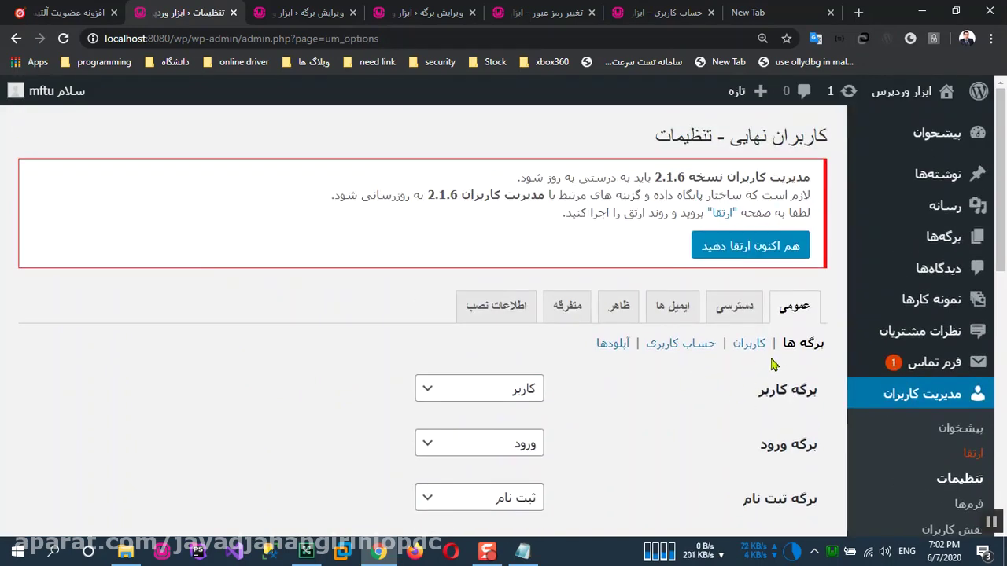
{"action": "scroll", "coordinate": [971, 429], "scroll_direction": "down", "scroll_amount": 1}
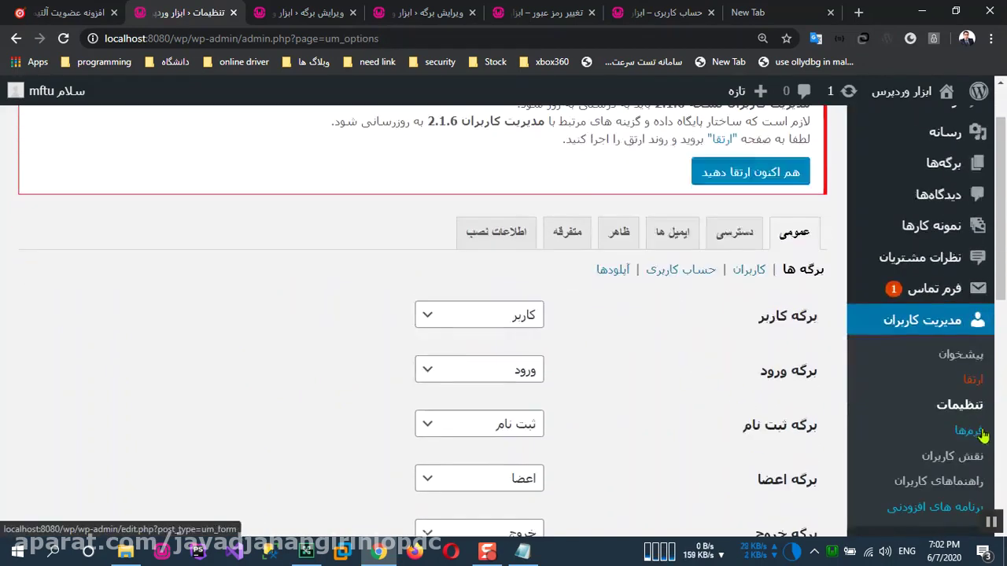
{"action": "scroll", "coordinate": [968, 483], "scroll_direction": "down", "scroll_amount": 1}
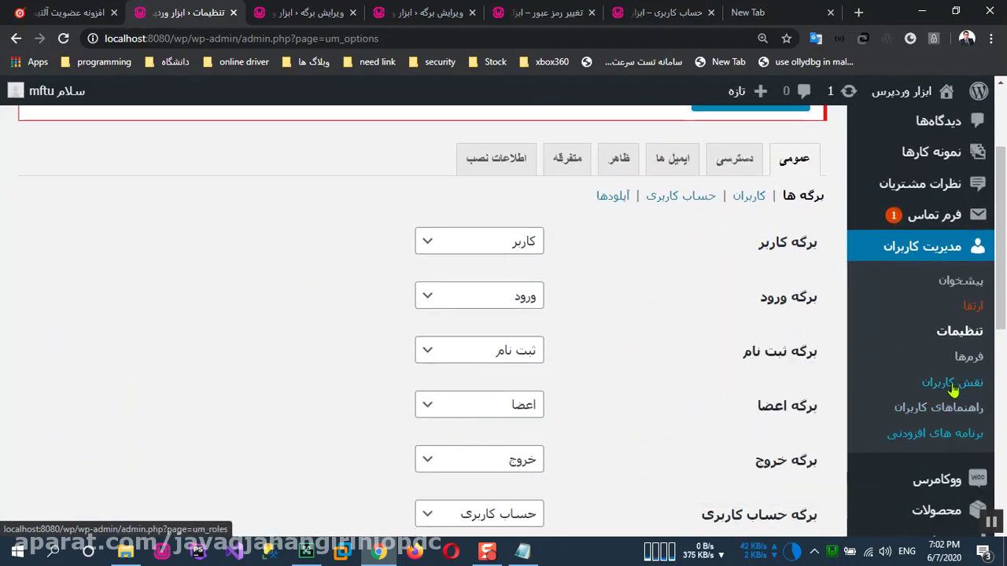
{"action": "scroll", "coordinate": [732, 308], "scroll_direction": "down", "scroll_amount": 1}
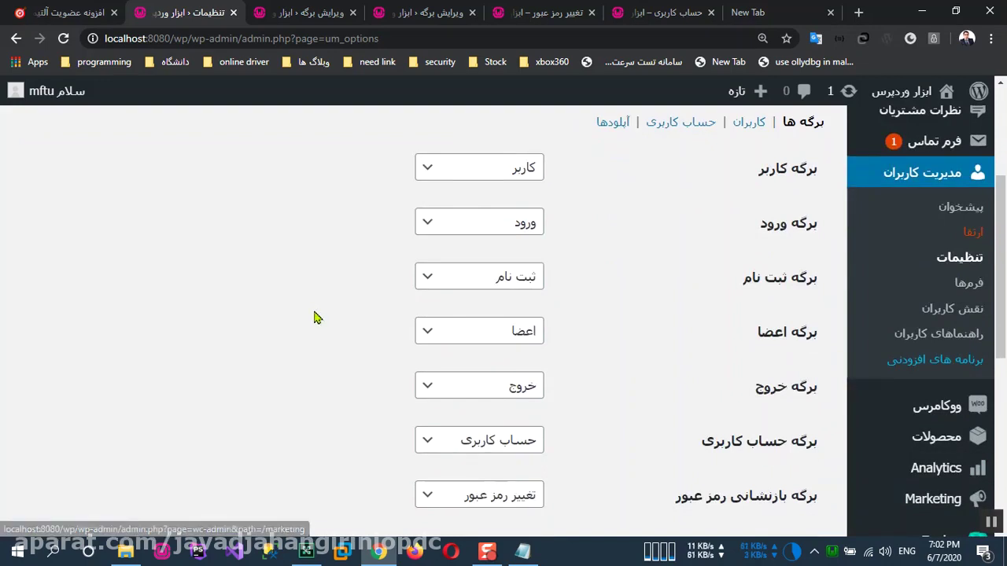
{"action": "scroll", "coordinate": [319, 311], "scroll_direction": "up", "scroll_amount": 3}
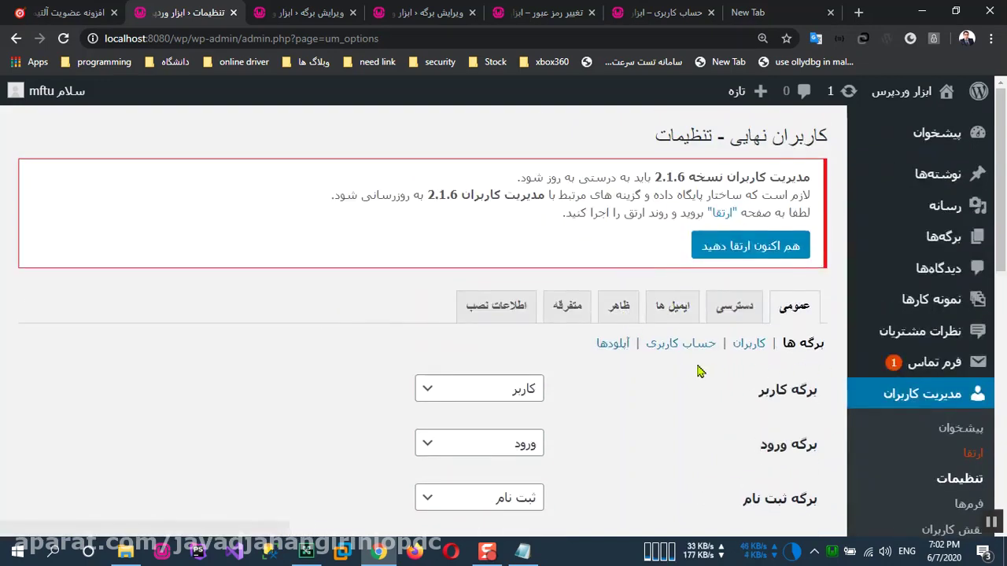
{"action": "scroll", "coordinate": [713, 355], "scroll_direction": "down", "scroll_amount": 3}
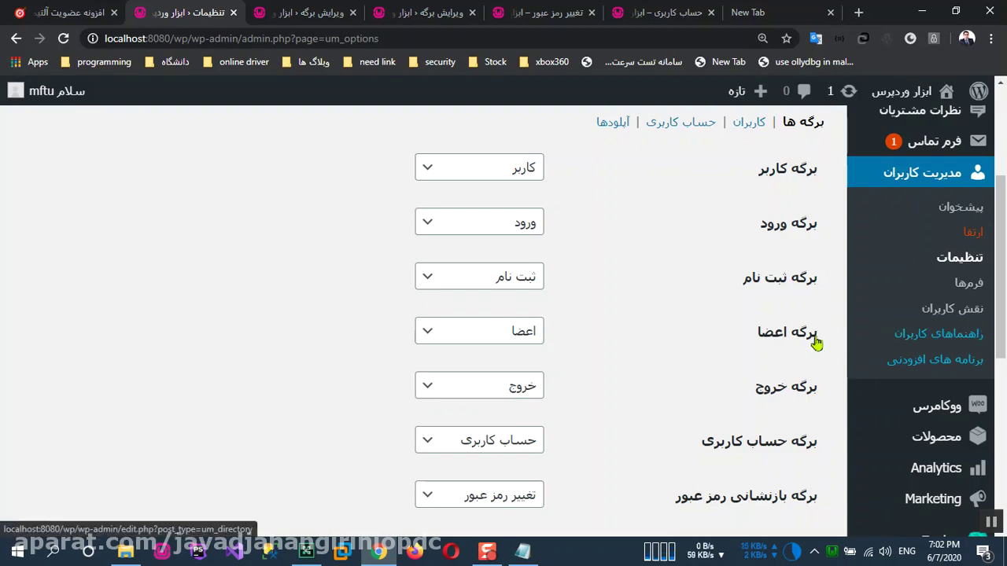
Minimize the browser, close the untitled Notepad note without saving, and clear the plugins folder window to show the desktop
{"action": "left_click", "coordinate": [925, 14]}
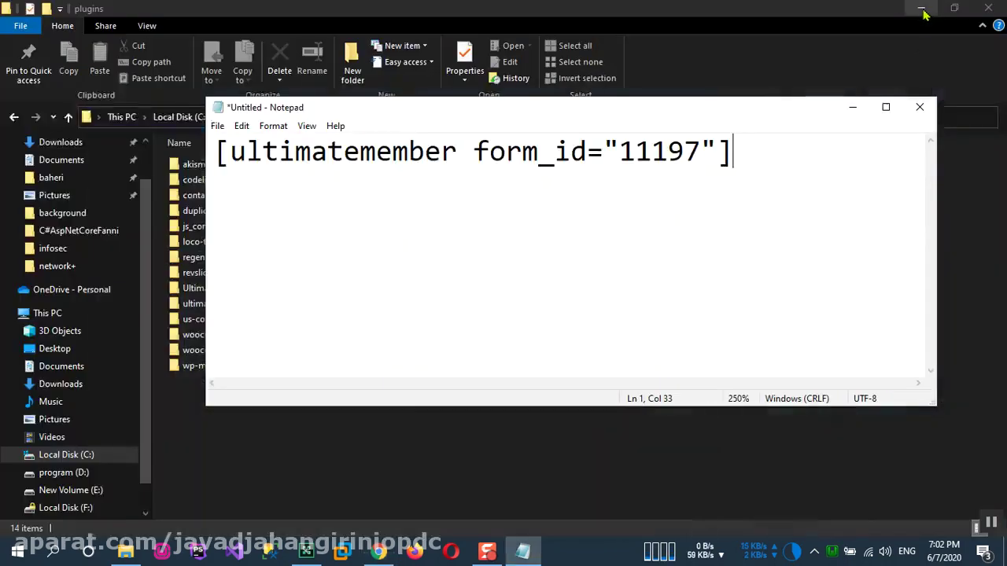
{"action": "left_click", "coordinate": [917, 107]}
{"action": "left_click", "coordinate": [529, 277]}
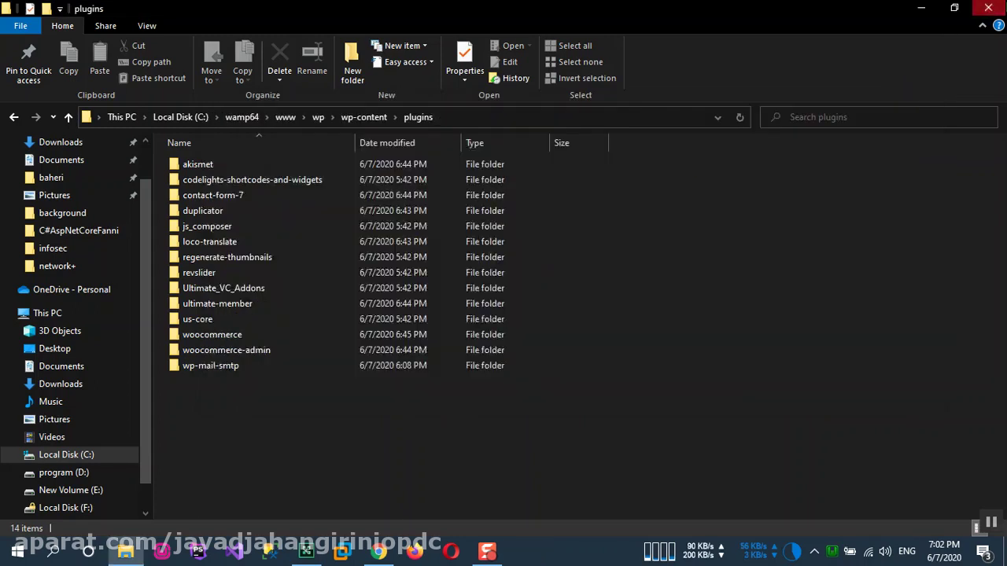
{"action": "key", "text": "super+d"}
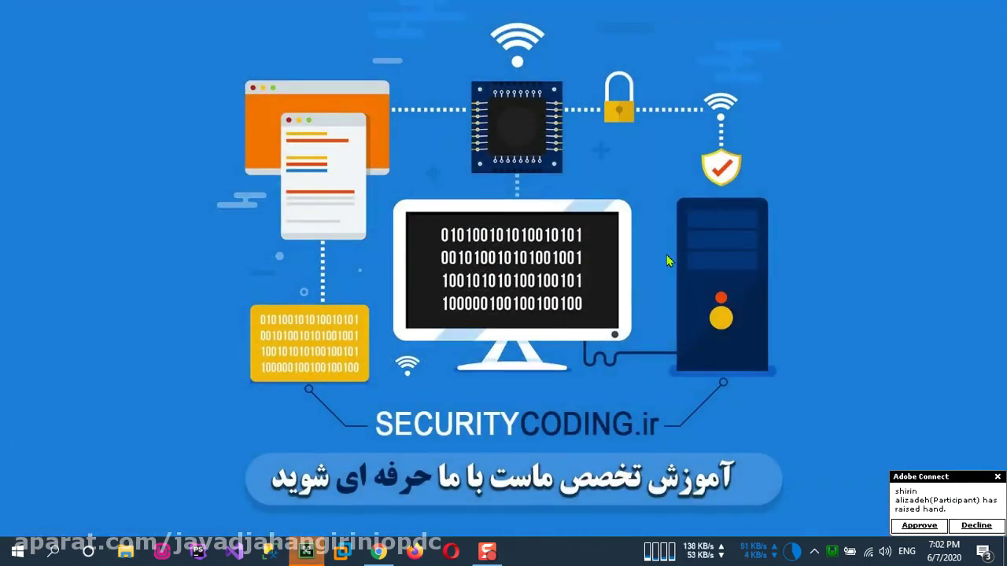